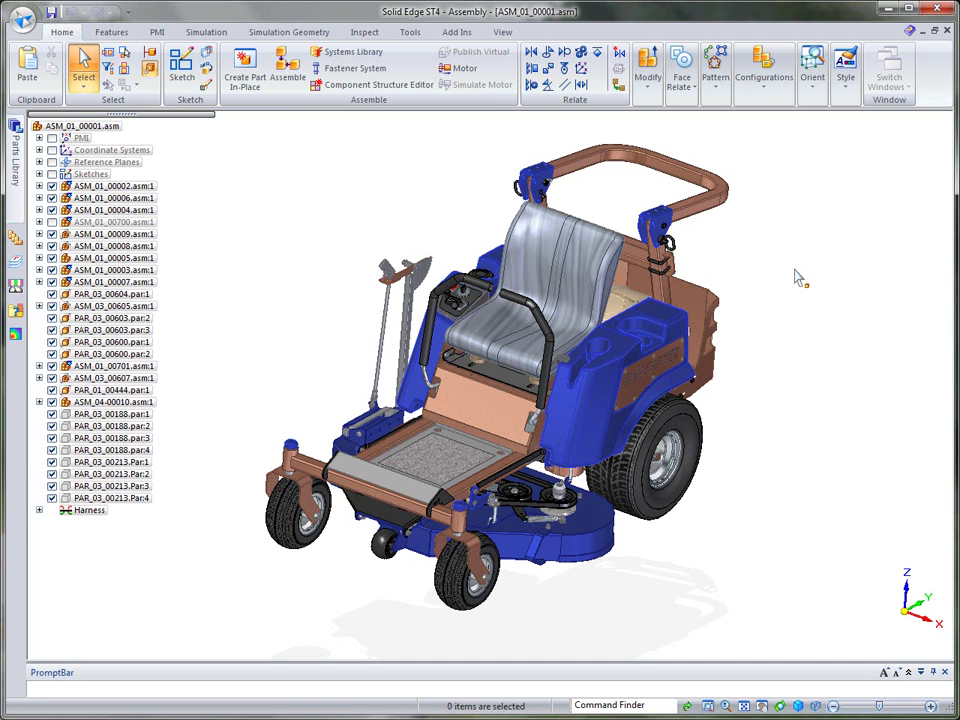
Apply the 07-Wiring display configuration to the mower assembly
{"action": "middle_click_drag", "start_coordinate": [806, 247], "coordinate": [793, 199]}
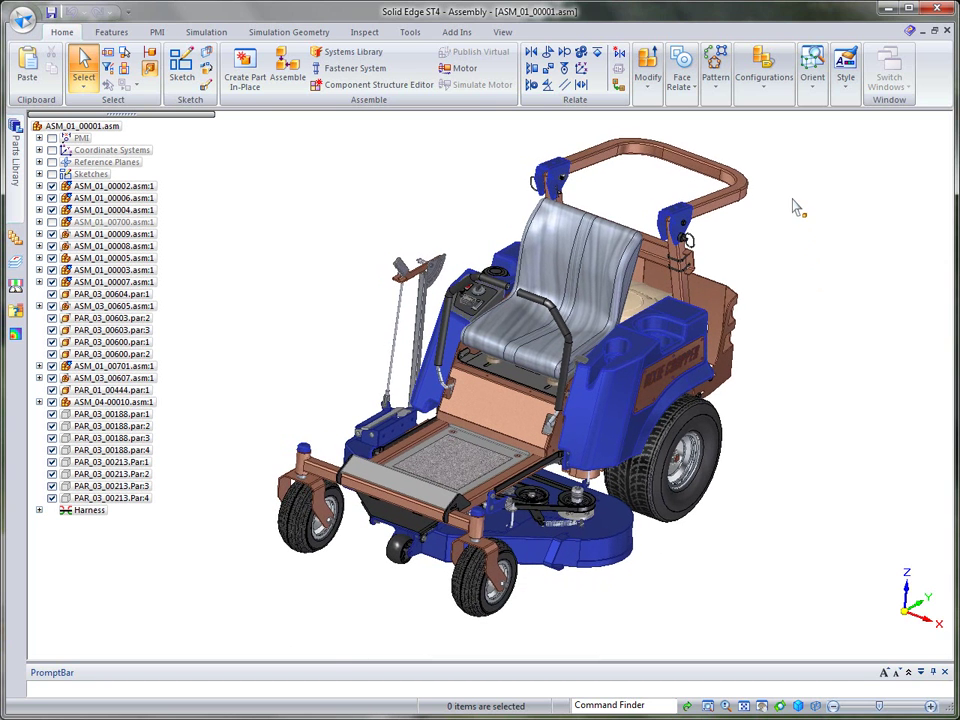
{"action": "left_click", "coordinate": [763, 88]}
{"action": "left_click", "coordinate": [841, 122]}
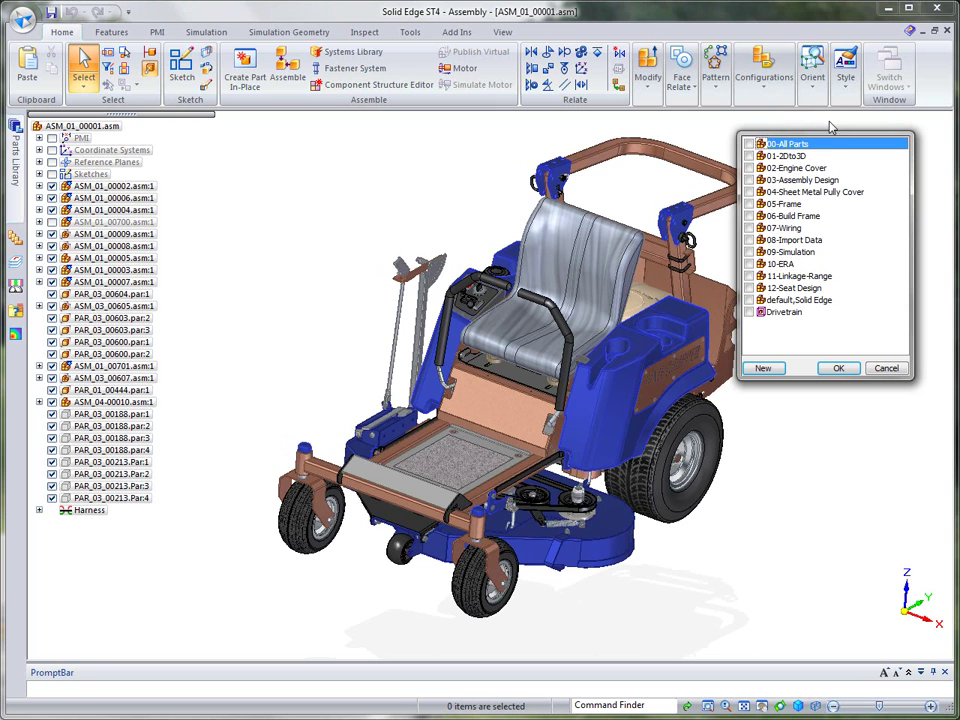
{"action": "left_click", "coordinate": [783, 228]}
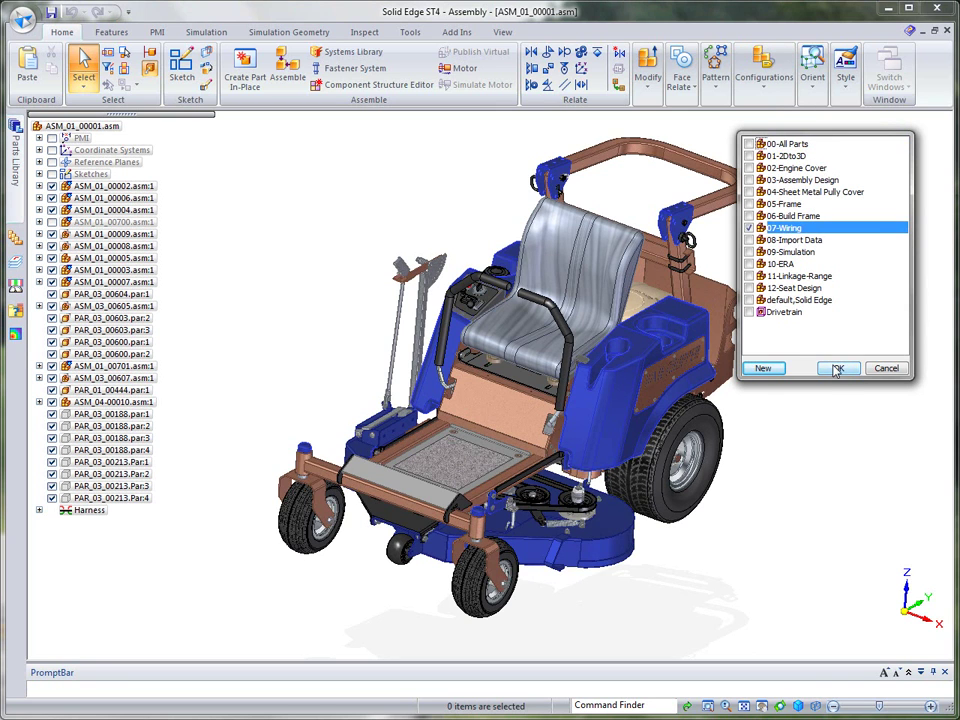
{"action": "left_click", "coordinate": [836, 368]}
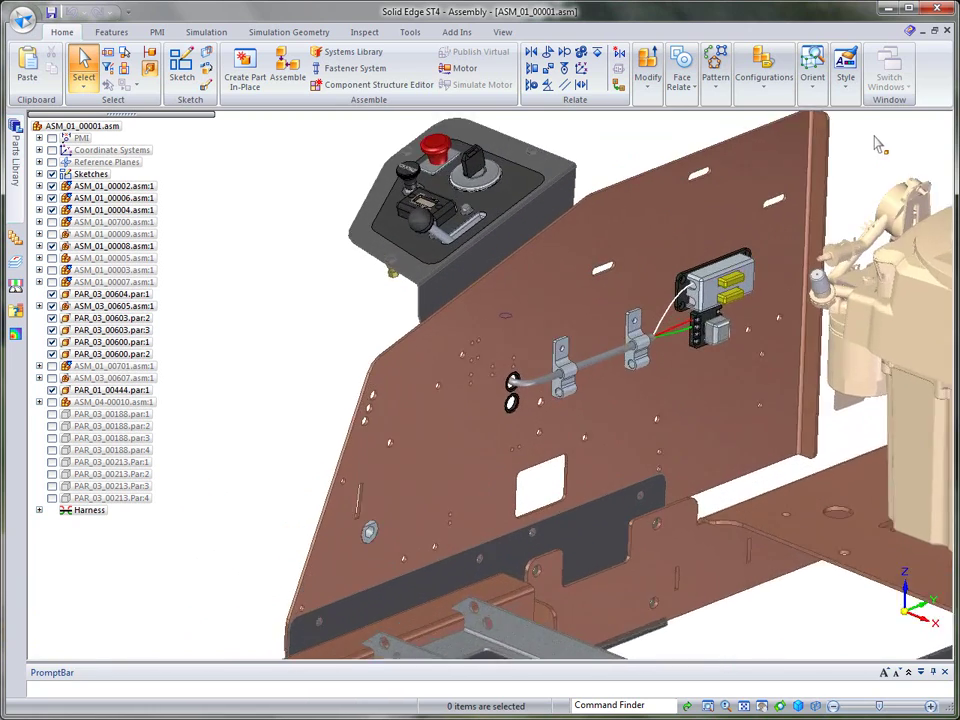
In the Harness environment, route a wire path from the fuse box's lower terminal hole to an end pin under the key switch
{"action": "left_click", "coordinate": [411, 33]}
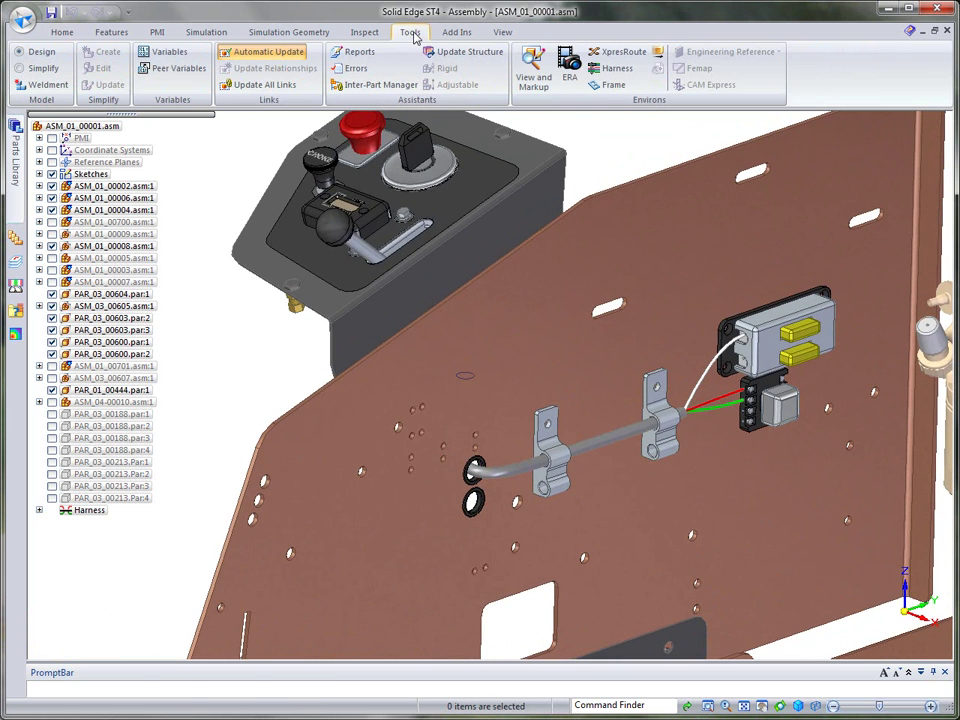
{"action": "left_click", "coordinate": [615, 70]}
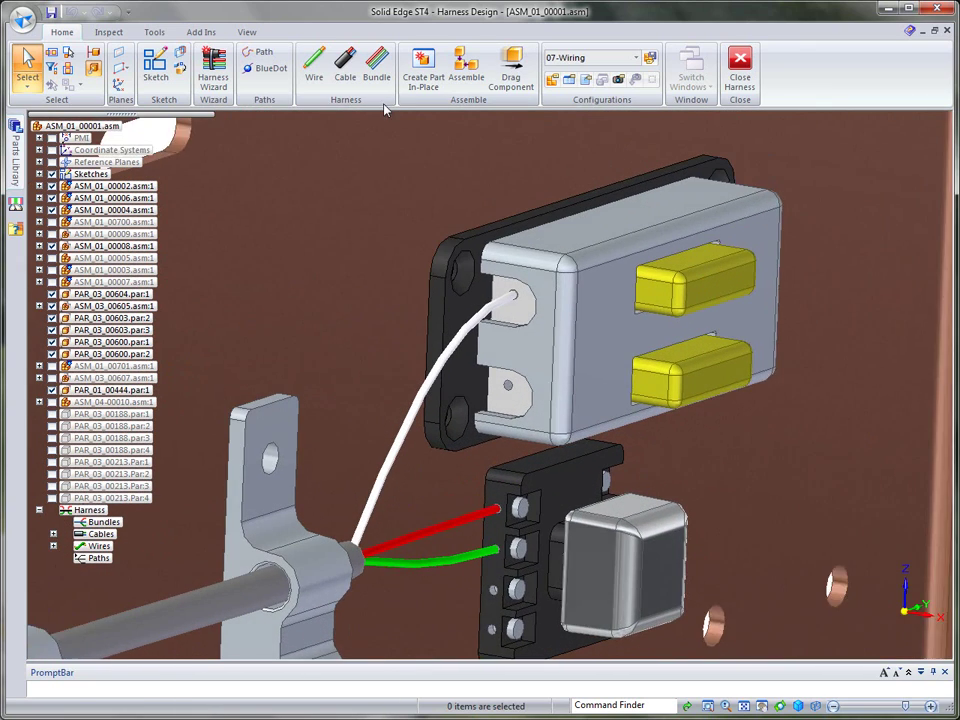
{"action": "left_click", "coordinate": [318, 66]}
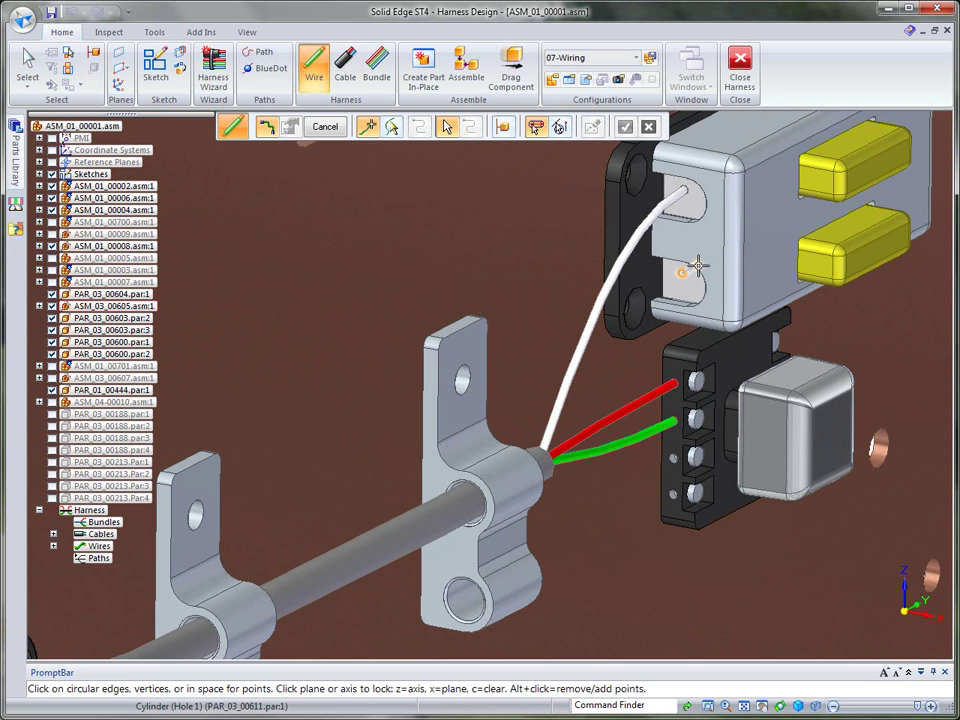
{"action": "left_click", "coordinate": [642, 310]}
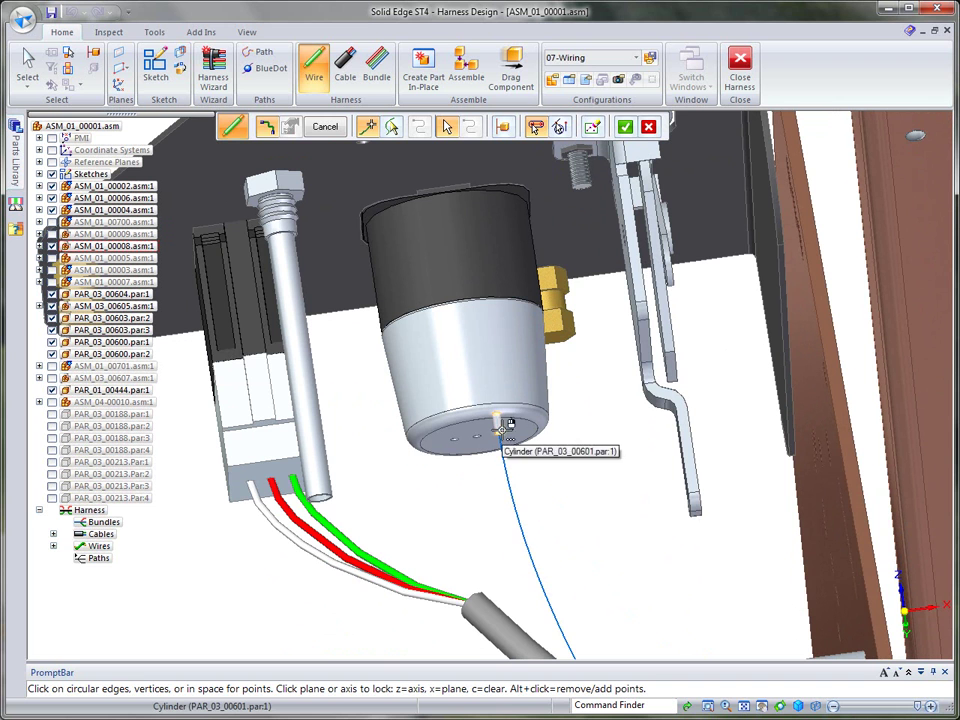
{"action": "right_click", "coordinate": [591, 435]}
{"action": "right_click", "coordinate": [591, 435]}
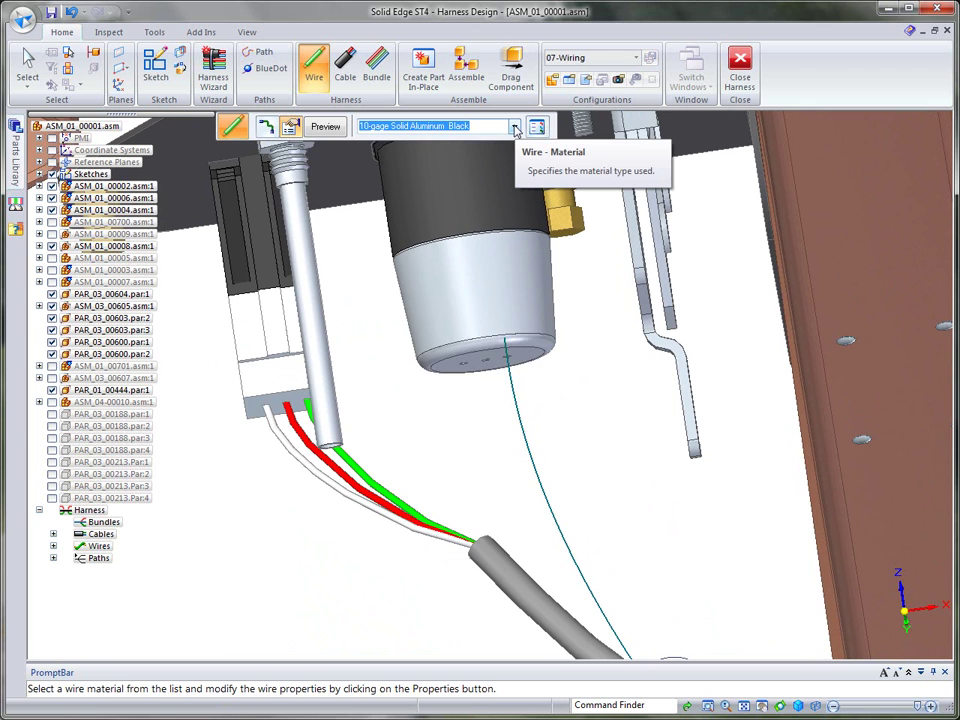
Assign the 20-gage Solid Copper Blue material to the wire and finish it
{"action": "left_click", "coordinate": [515, 128]}
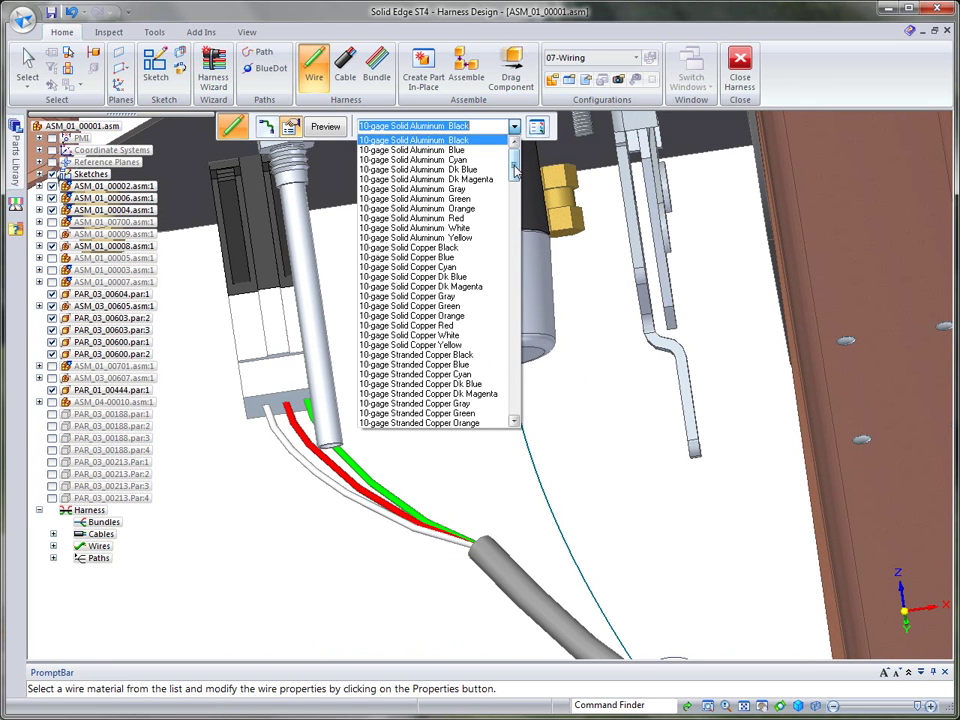
{"action": "left_click_drag", "start_coordinate": [515, 170], "coordinate": [516, 326]}
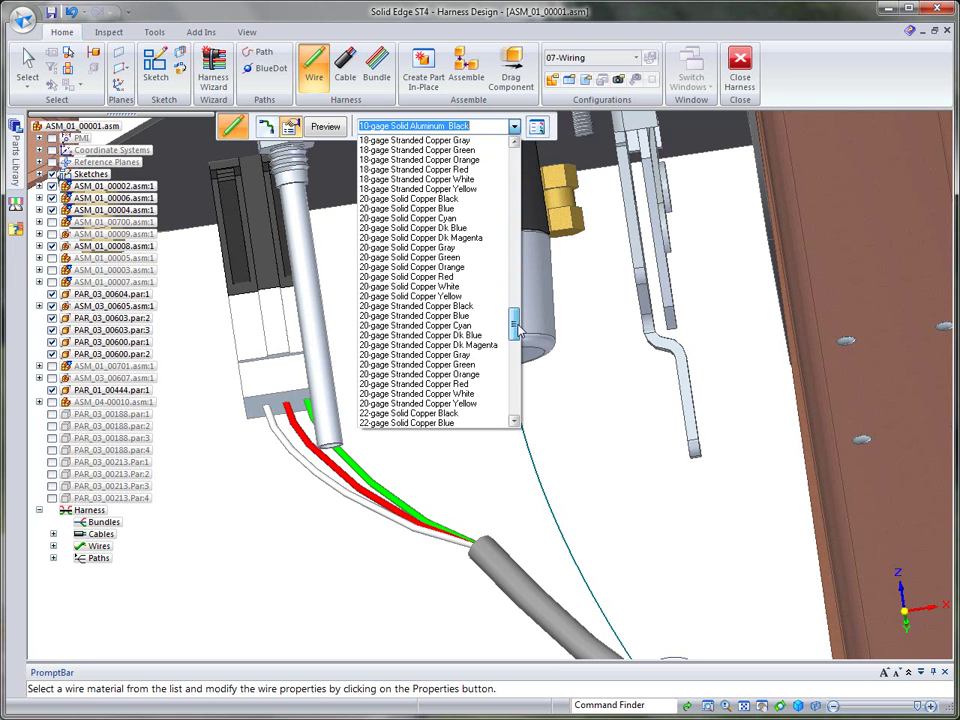
{"action": "left_click", "coordinate": [420, 210]}
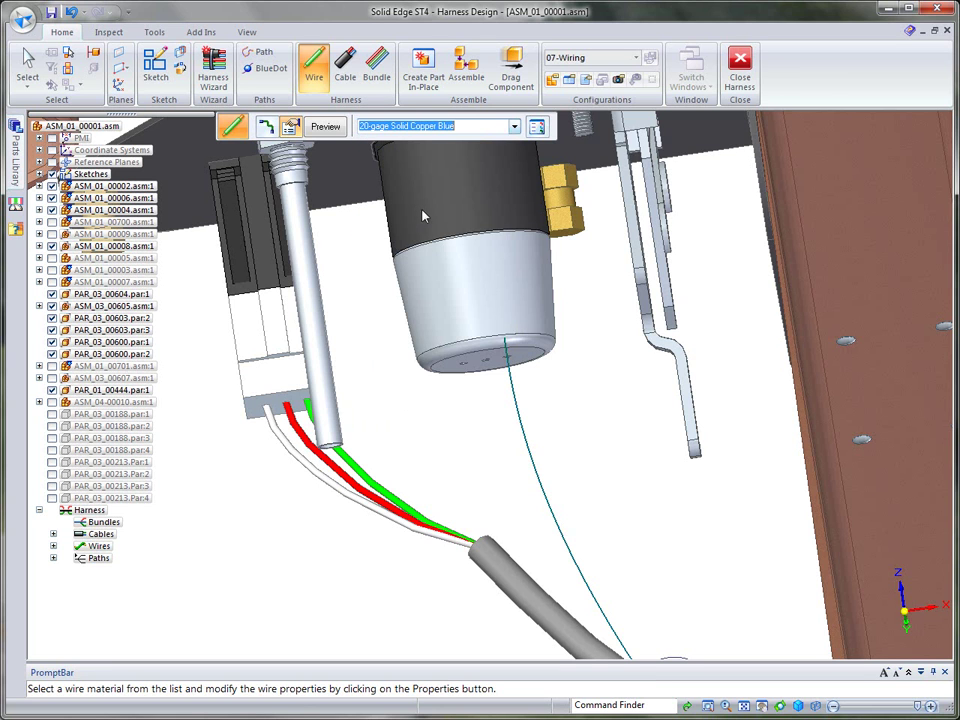
{"action": "right_click", "coordinate": [590, 321]}
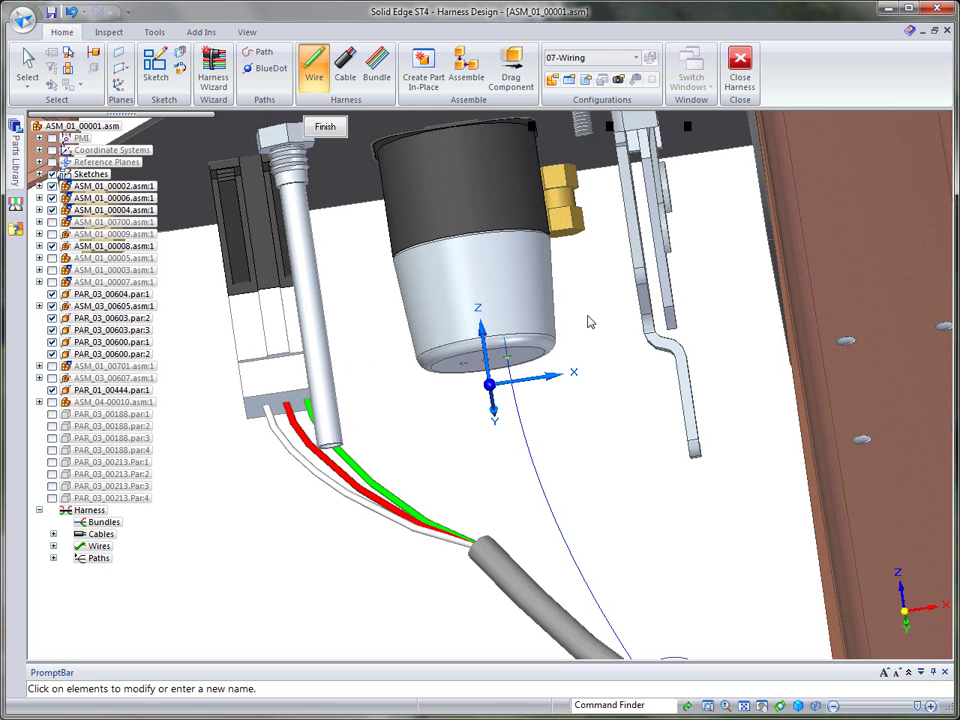
{"action": "right_click", "coordinate": [590, 321]}
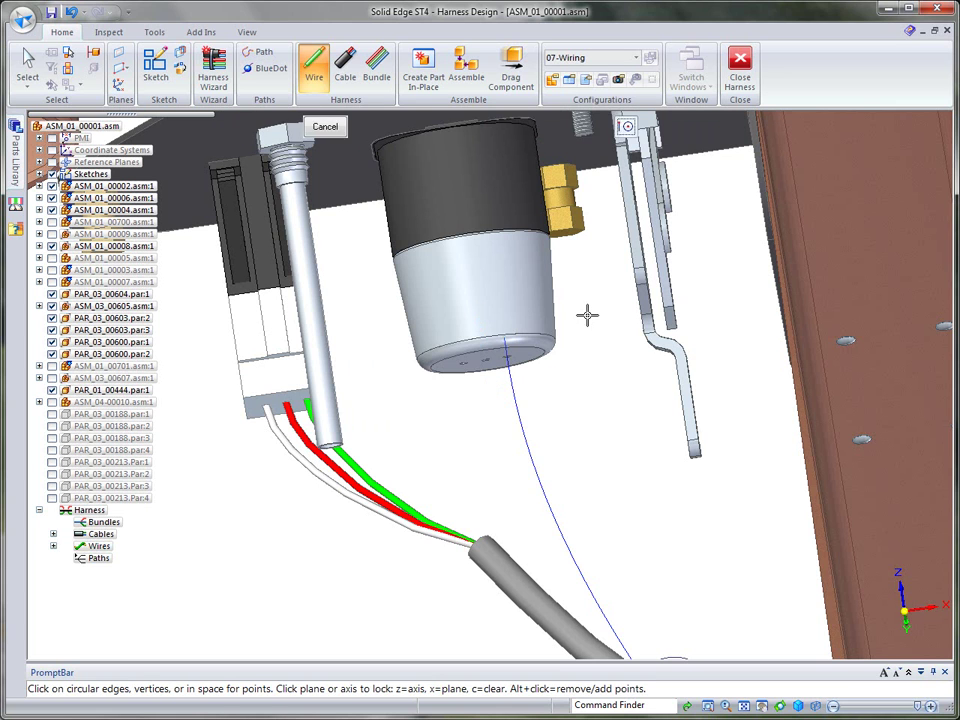
Route a second wire path from the key switch's middle pin to the relay's third terminal hole from the top
{"action": "left_click", "coordinate": [484, 347]}
{"action": "middle_click_drag", "start_coordinate": [527, 454], "coordinate": [659, 529]}
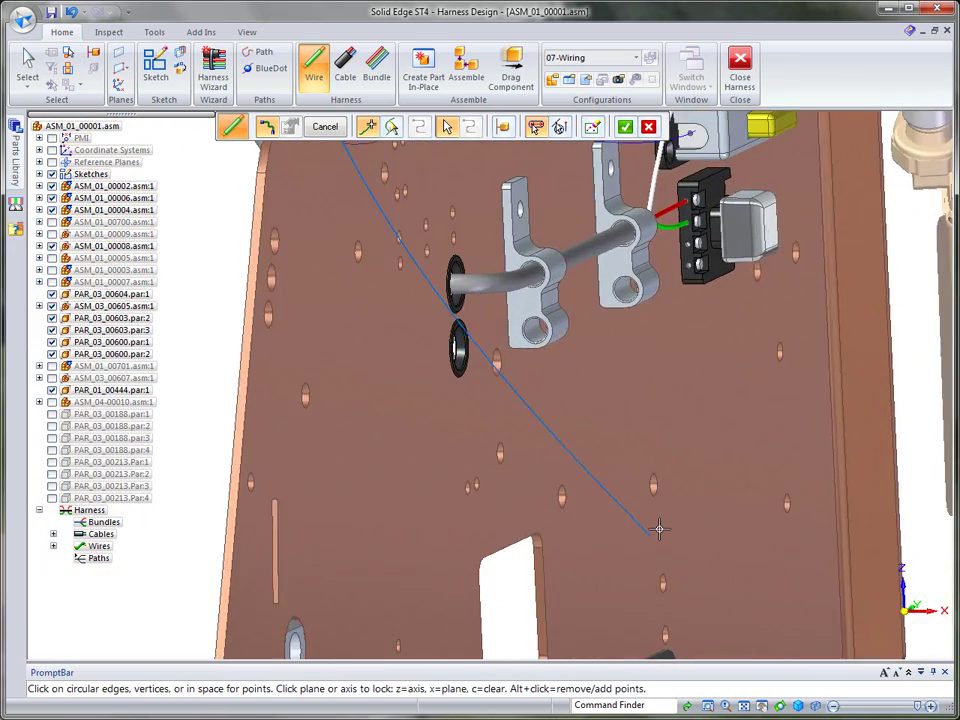
{"action": "scroll", "coordinate": [659, 529], "scroll_direction": "up", "scroll_amount": 5}
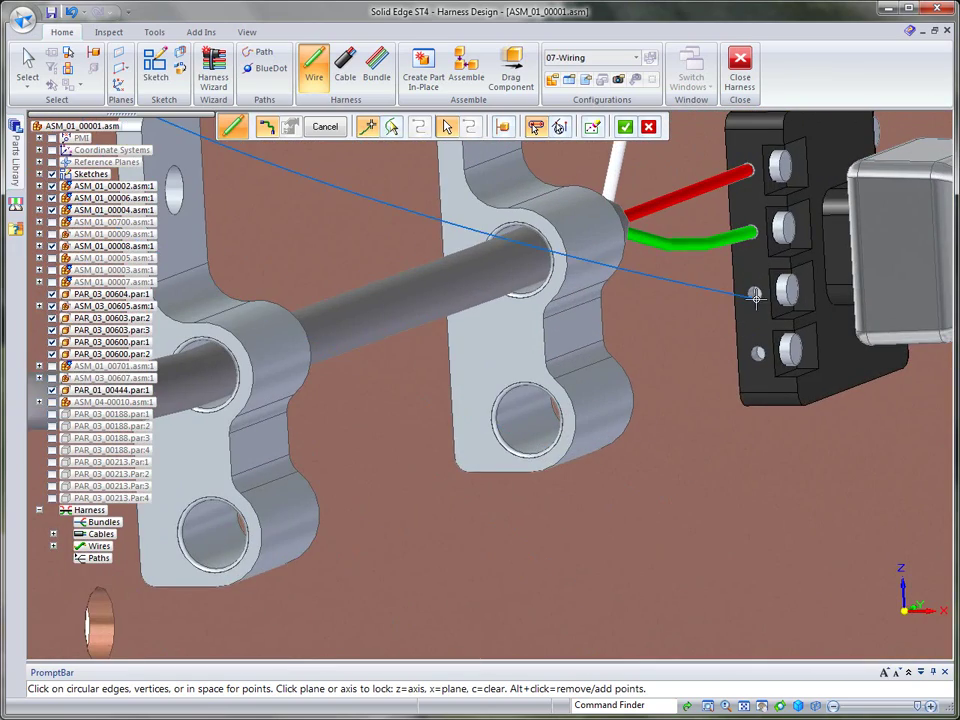
{"action": "left_click", "coordinate": [755, 297]}
{"action": "right_click", "coordinate": [806, 467]}
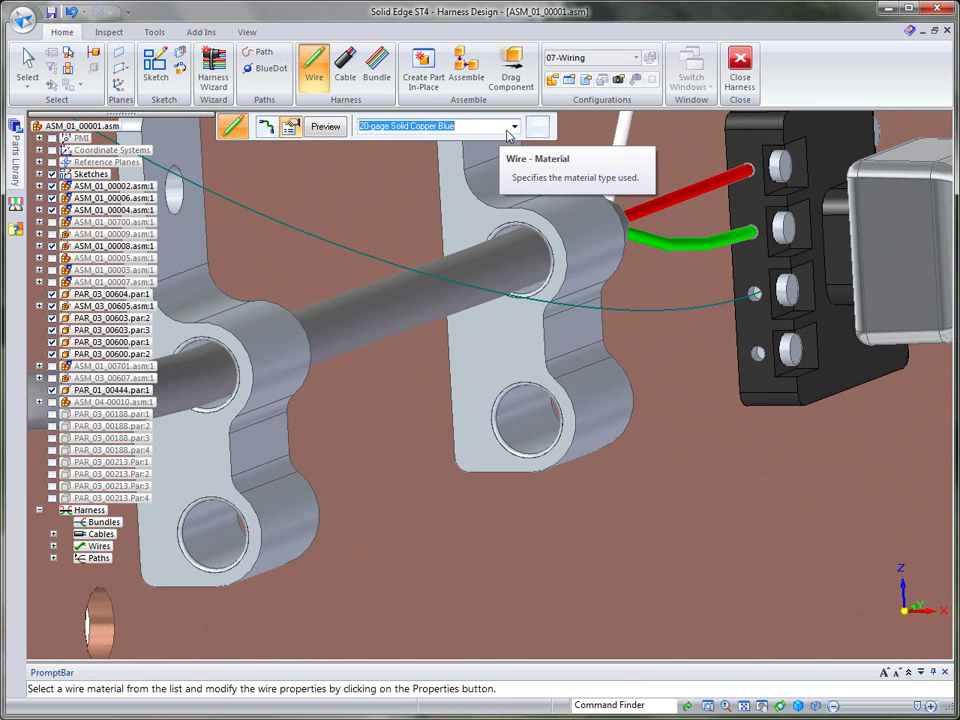
Assign the 20-gage Solid Copper Dk Magenta material to the second wire and finish it
{"action": "left_click", "coordinate": [510, 130]}
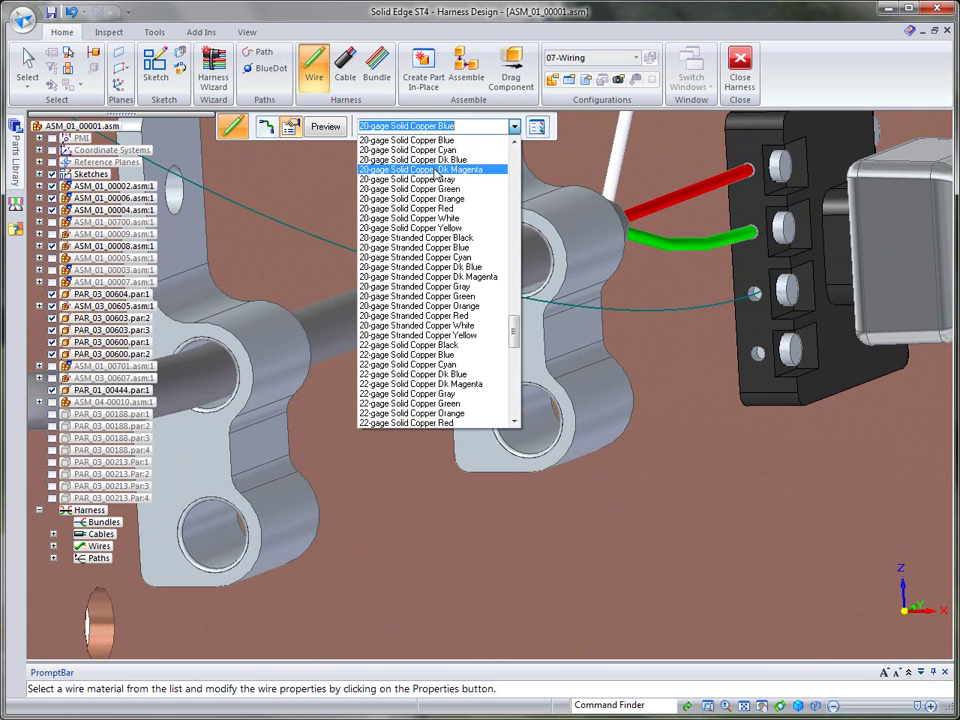
{"action": "left_click", "coordinate": [437, 170]}
{"action": "right_click", "coordinate": [705, 441]}
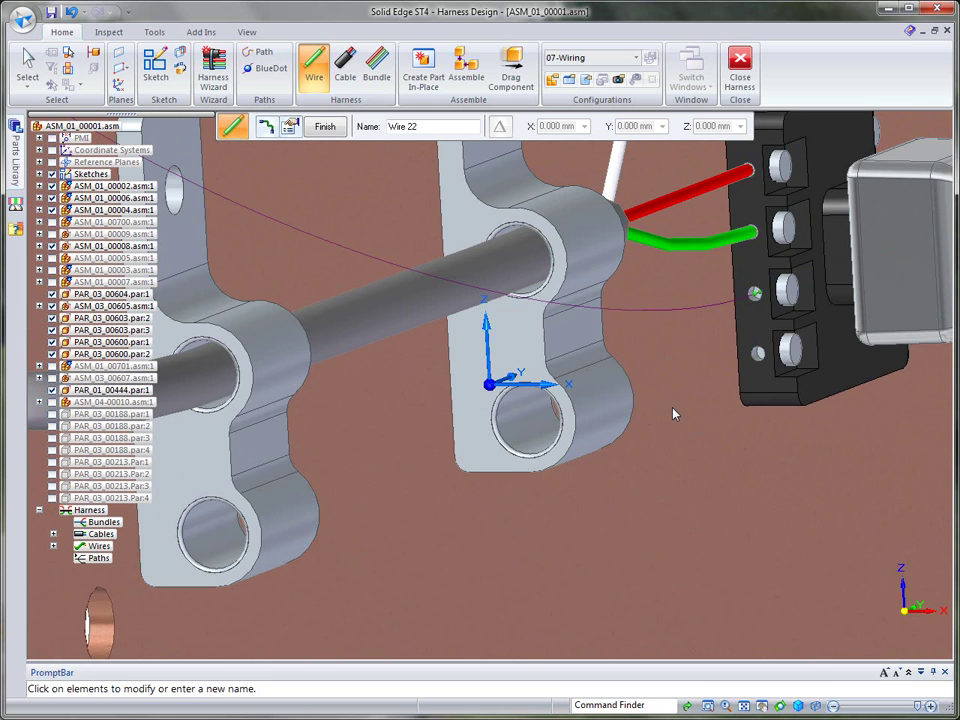
{"action": "right_click", "coordinate": [672, 408]}
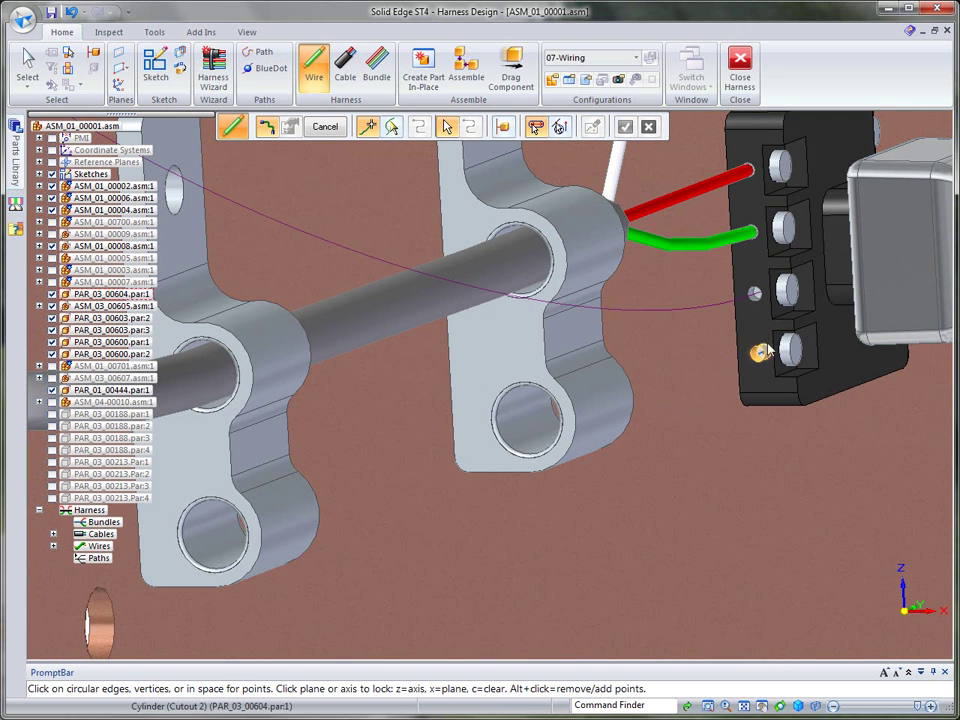
Route a third wire path from the relay's lowest terminal hole to the remaining pin under the key switch
{"action": "left_click", "coordinate": [761, 351]}
{"action": "left_click", "coordinate": [566, 439]}
{"action": "middle_click_drag", "start_coordinate": [566, 439], "coordinate": [540, 543]}
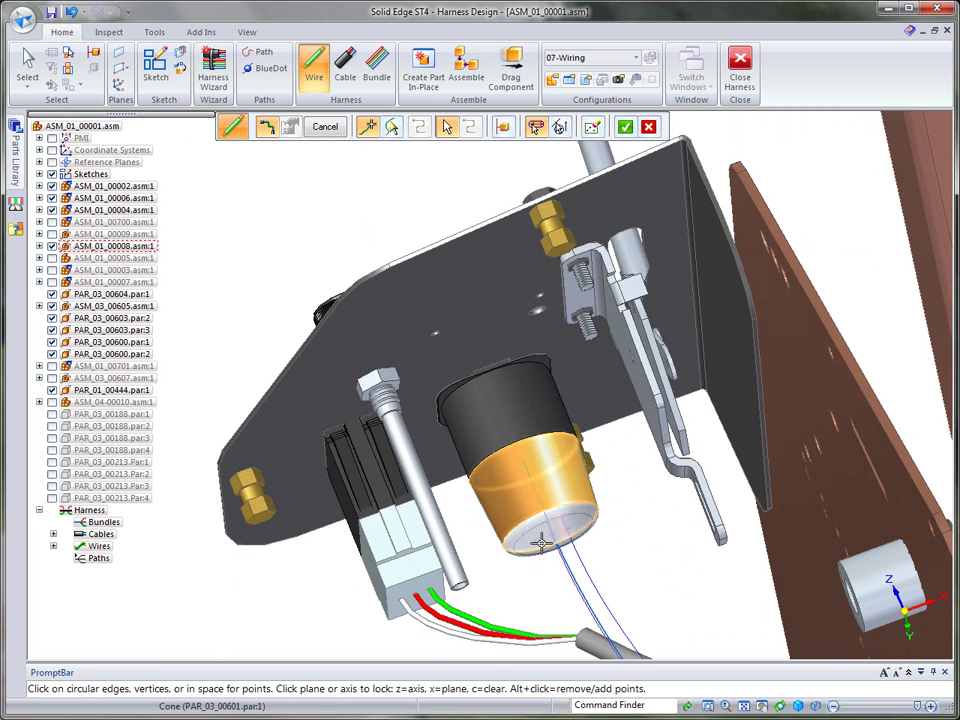
{"action": "left_click", "coordinate": [540, 543]}
{"action": "right_click", "coordinate": [627, 531]}
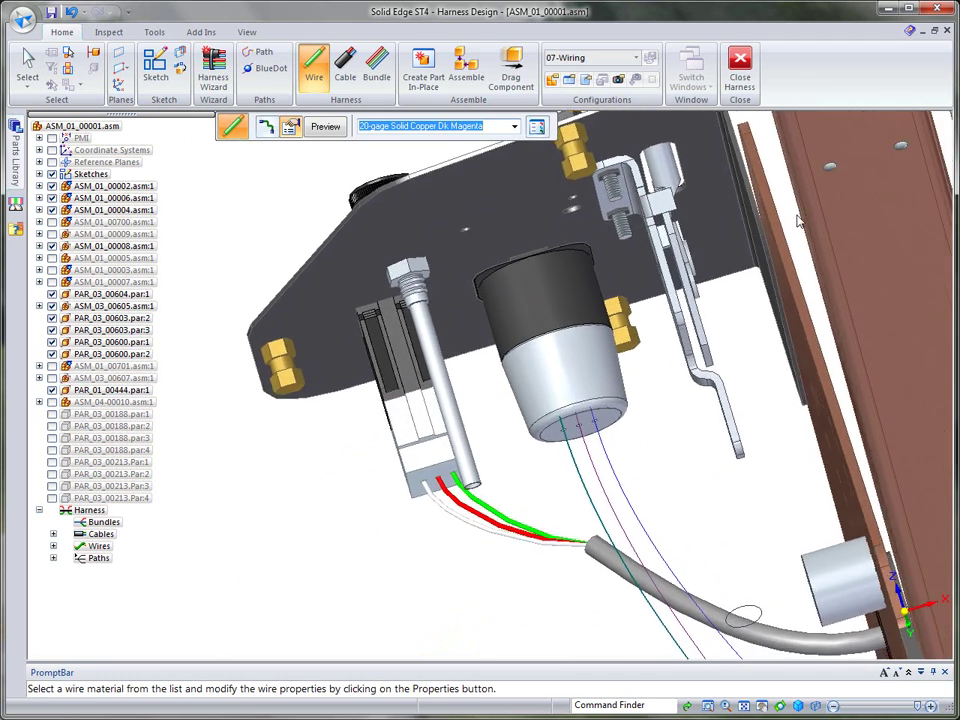
Assign the 20-gage Solid Copper Green material to the third wire and preview it
{"action": "left_click", "coordinate": [514, 126]}
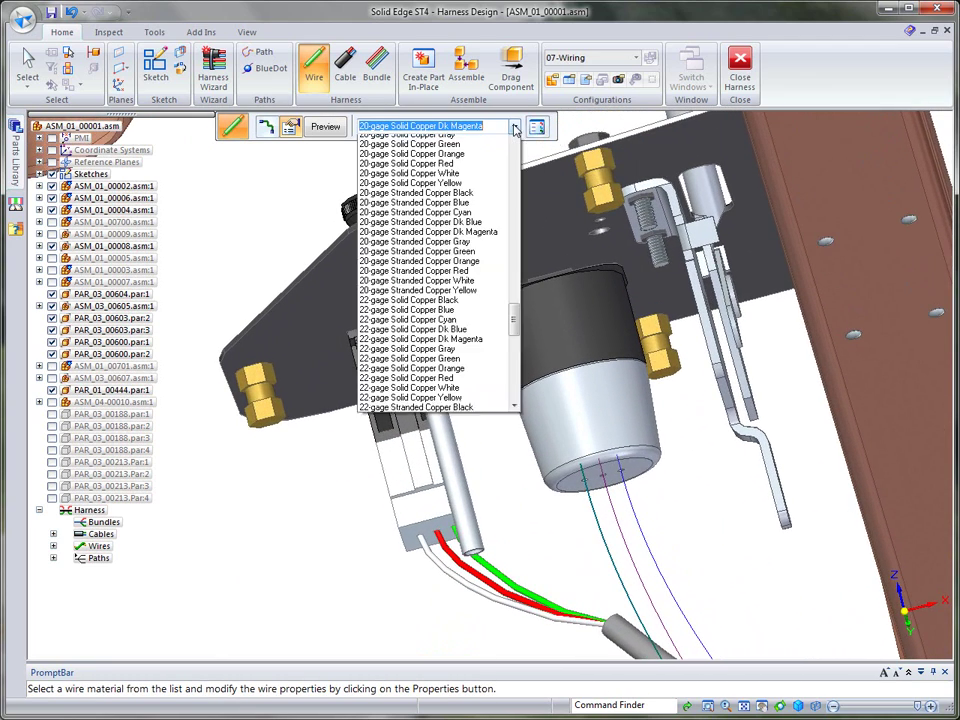
{"action": "left_click", "coordinate": [445, 160]}
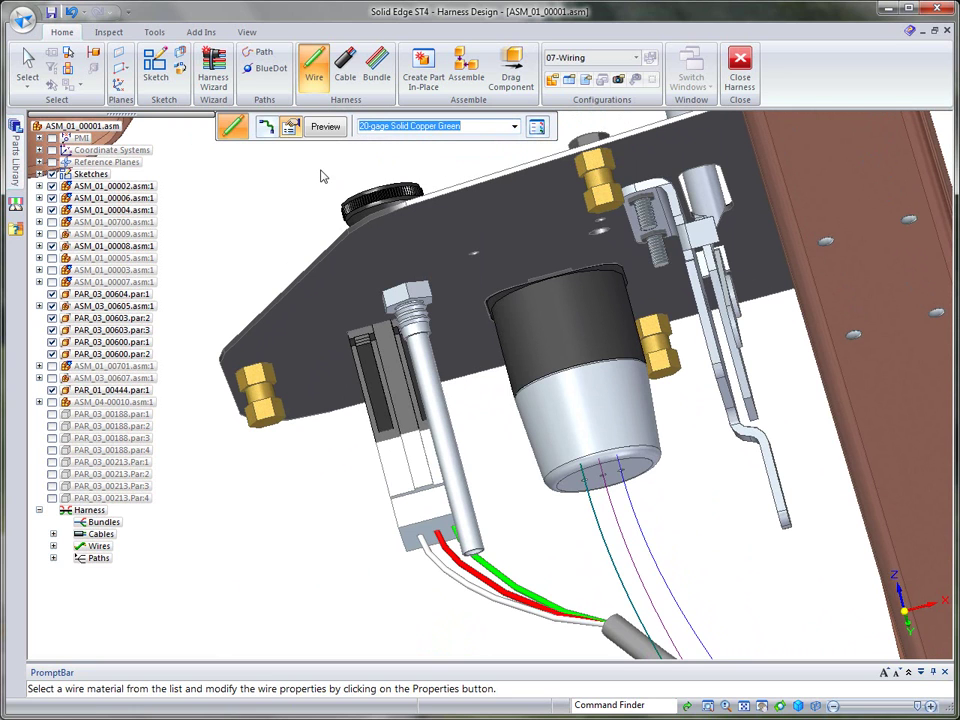
{"action": "left_click", "coordinate": [325, 126]}
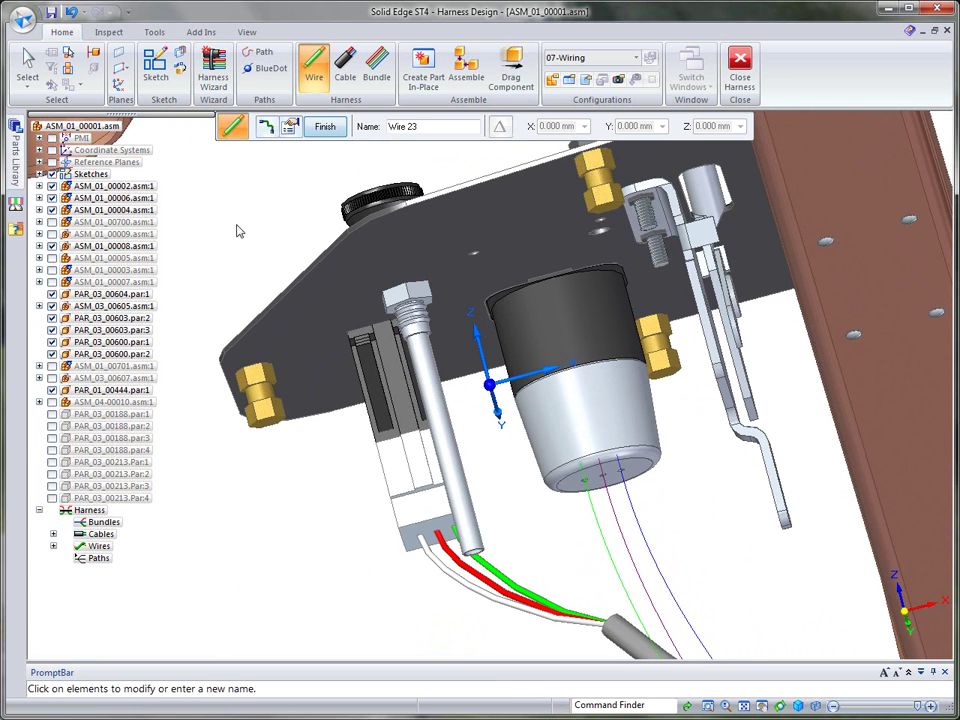
Review the green wire's general and computed properties, and finish the wire
{"action": "left_click", "coordinate": [289, 127]}
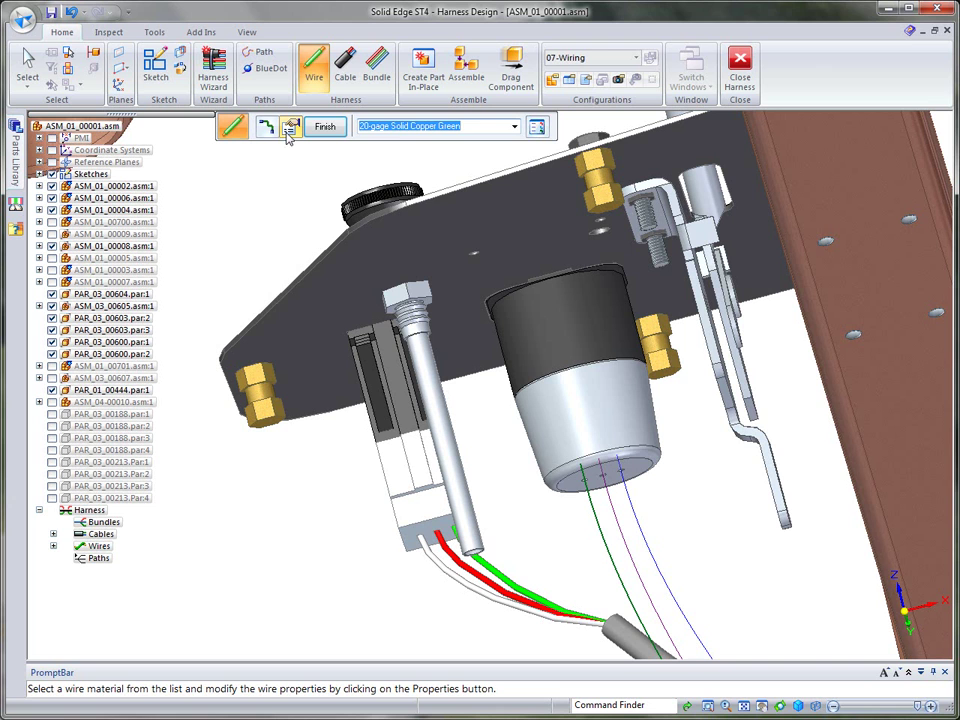
{"action": "left_click", "coordinate": [540, 127]}
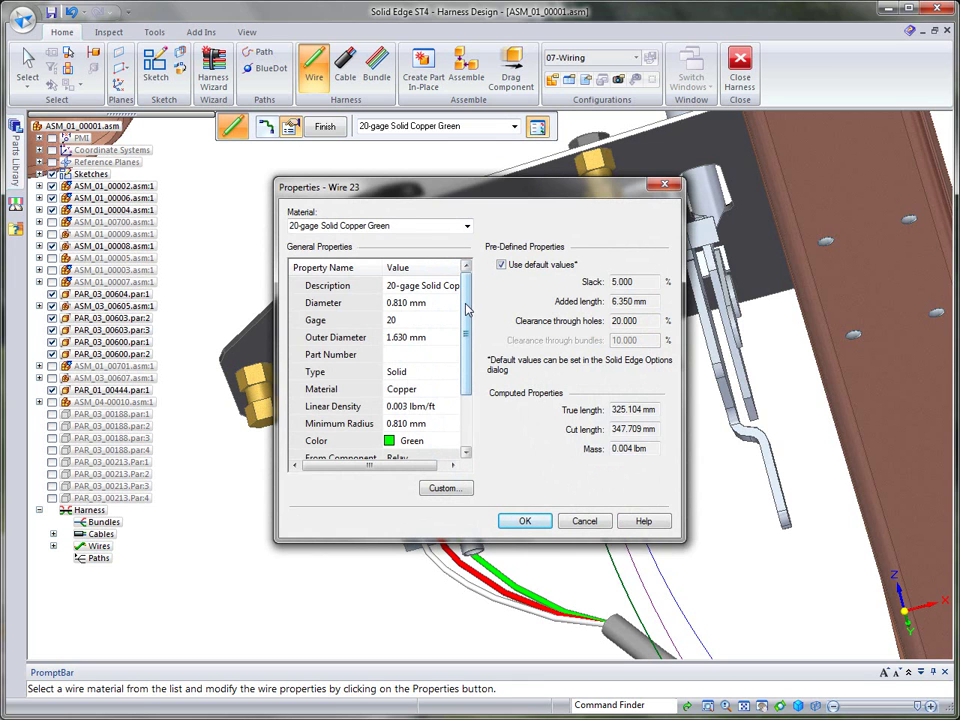
{"action": "mouse_move", "coordinate": [467, 305]}
{"action": "left_mouse_down"}
{"action": "mouse_move", "coordinate": [471, 400]}
{"action": "mouse_move", "coordinate": [467, 287]}
{"action": "left_mouse_up"}
{"action": "left_click", "coordinate": [530, 522]}
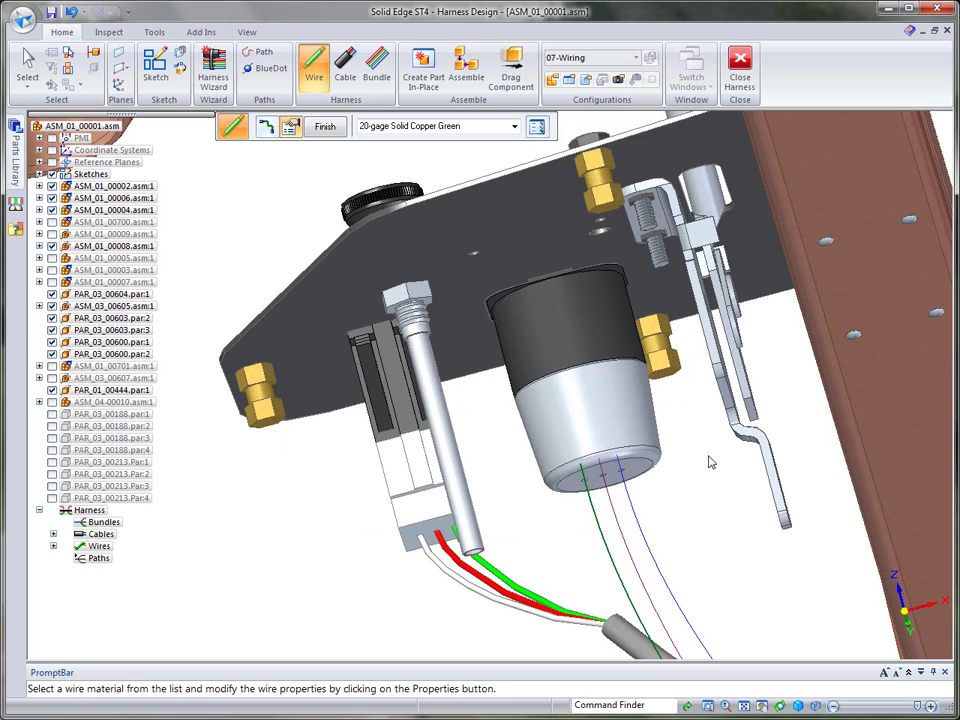
{"action": "left_click", "coordinate": [326, 127]}
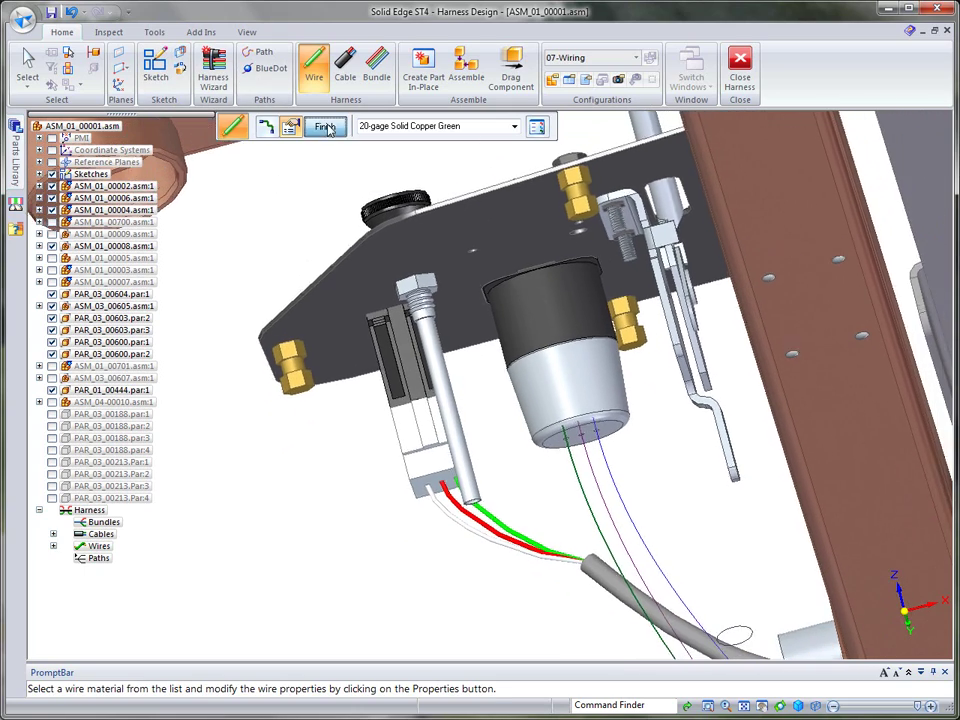
{"action": "left_click", "coordinate": [28, 66]}
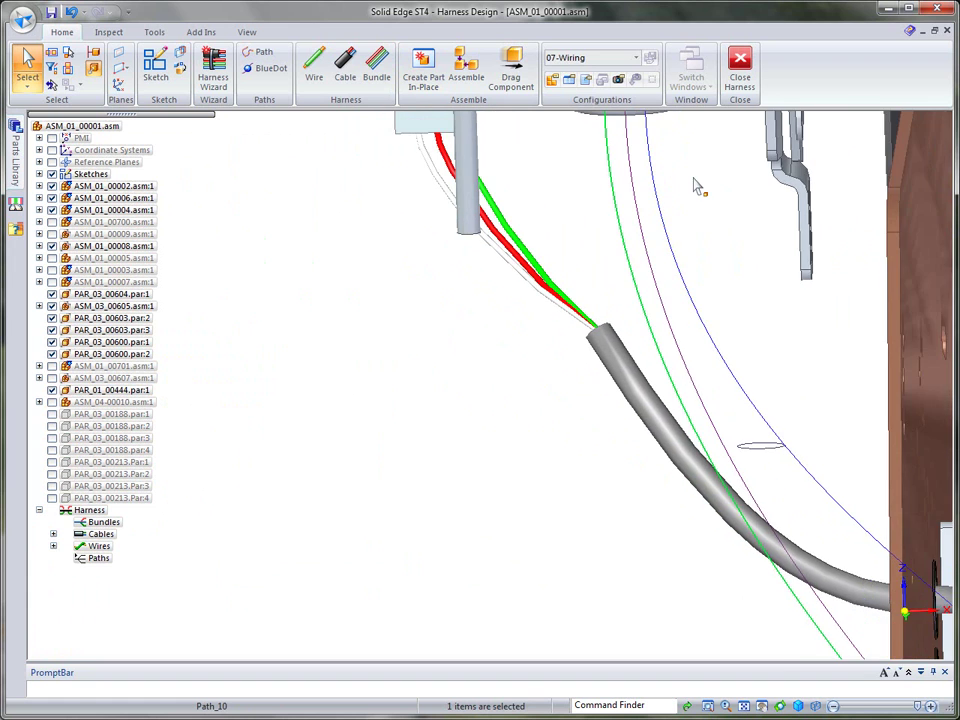
Start a new cable and include the green, magenta and blue wires as its conductors
{"action": "left_click", "coordinate": [346, 72]}
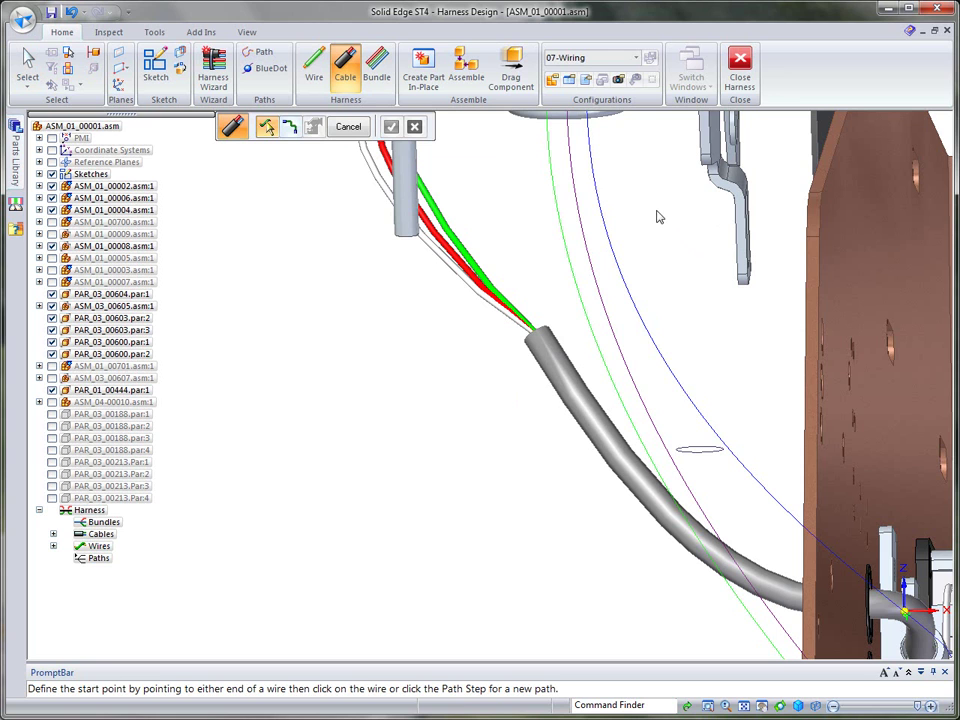
{"action": "left_click", "coordinate": [549, 145]}
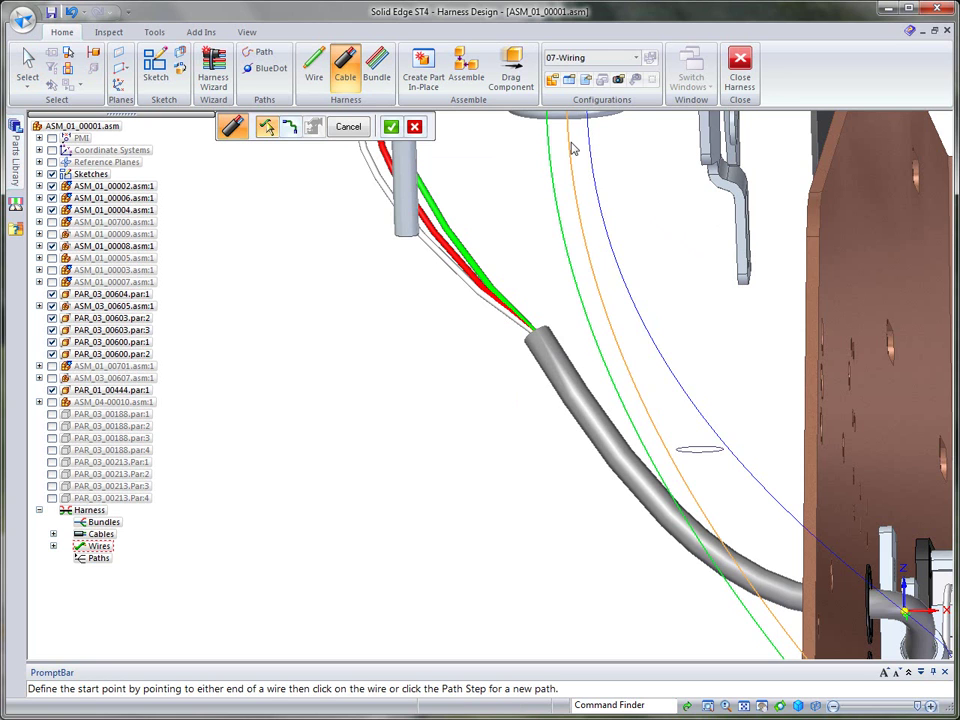
{"action": "right_click", "coordinate": [701, 263]}
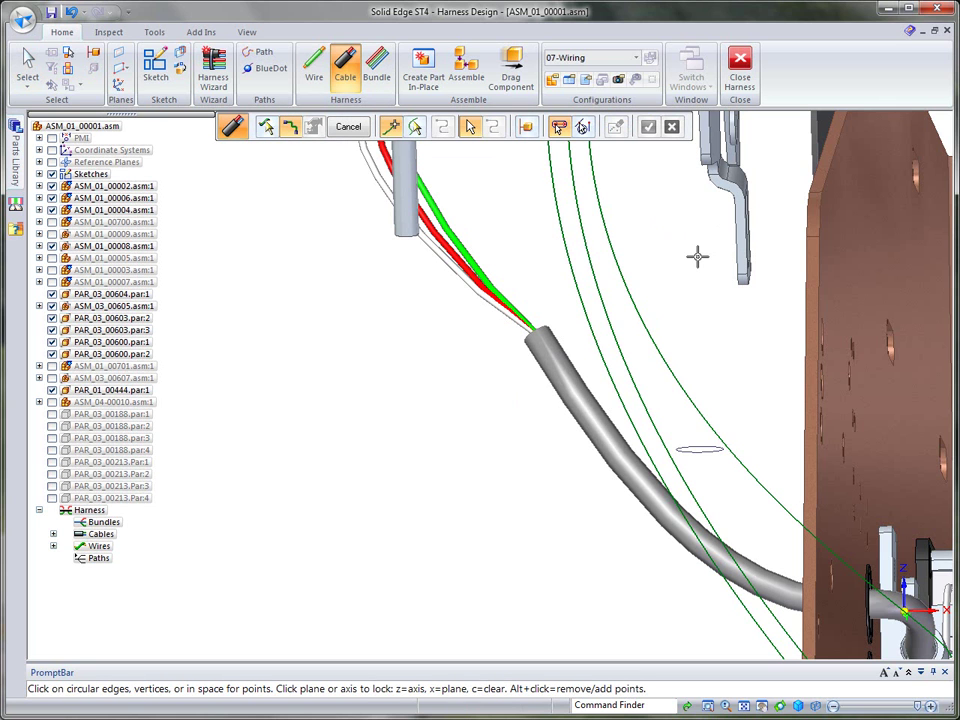
Start the cable path at the centre of the sketched circle under the key switch and route it through the panel's lower grommet
{"action": "middle_click_drag", "start_coordinate": [692, 254], "coordinate": [616, 258]}
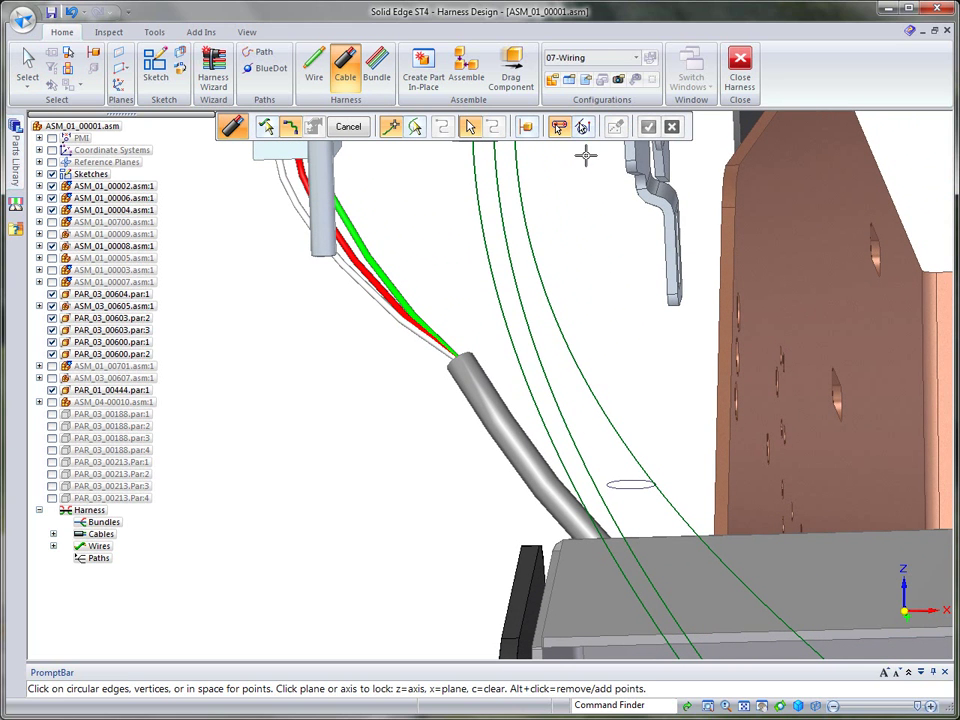
{"action": "left_click", "coordinate": [583, 127]}
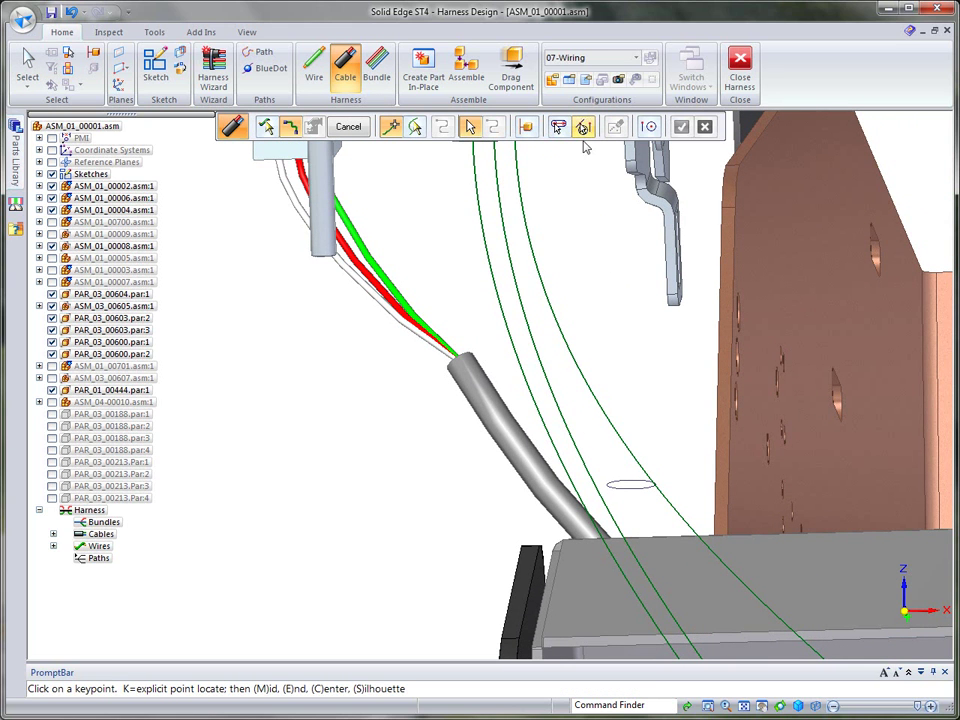
{"action": "left_click", "coordinate": [643, 489]}
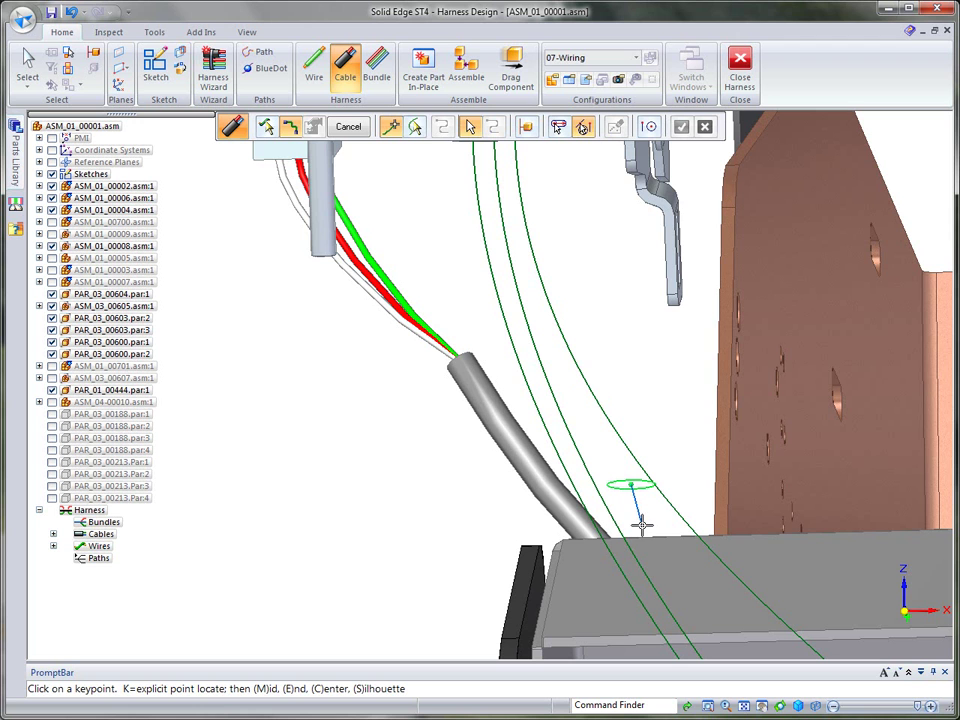
{"action": "left_click", "coordinate": [558, 128]}
{"action": "middle_click_drag", "start_coordinate": [649, 354], "coordinate": [664, 423]}
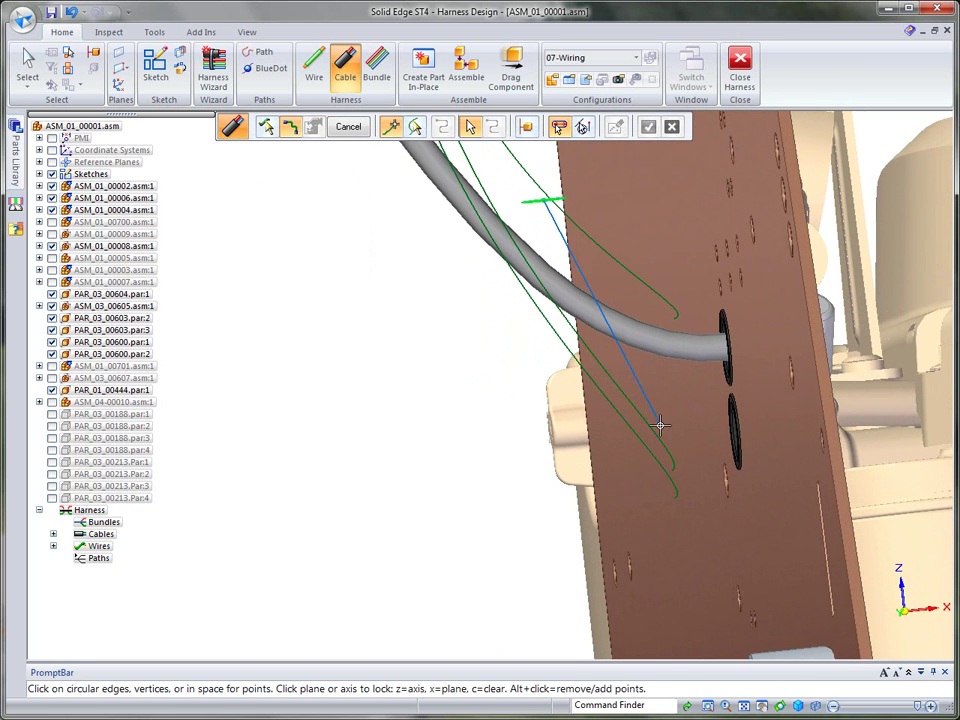
{"action": "left_click", "coordinate": [733, 432]}
Continue the cable path through the lower holes of both clamps and accept it
{"action": "middle_click_drag", "start_coordinate": [737, 433], "coordinate": [640, 300]}
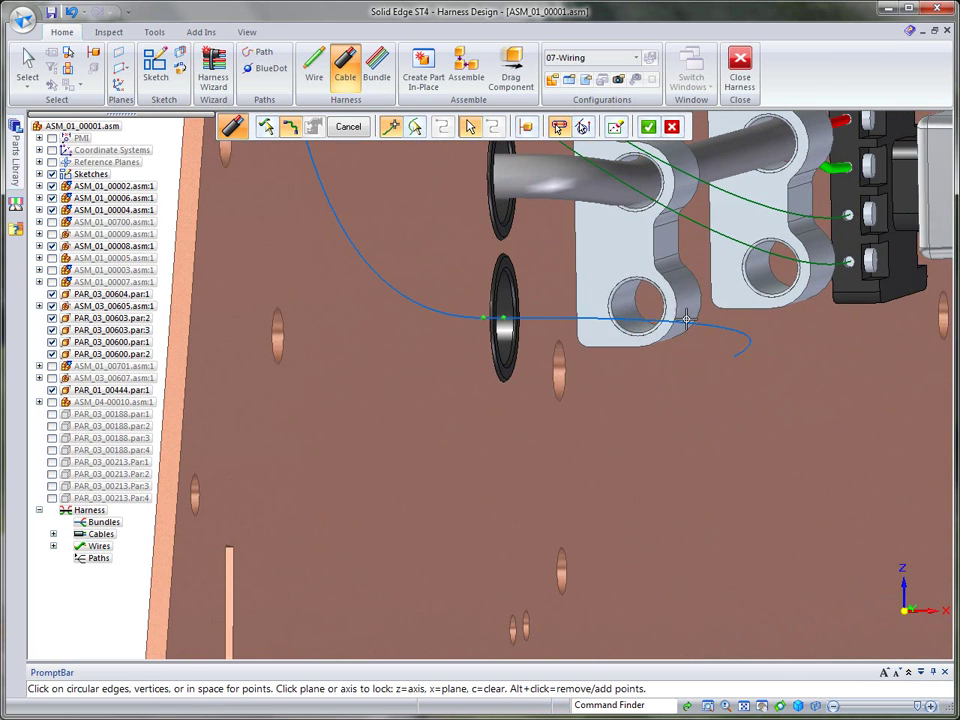
{"action": "left_click", "coordinate": [622, 286]}
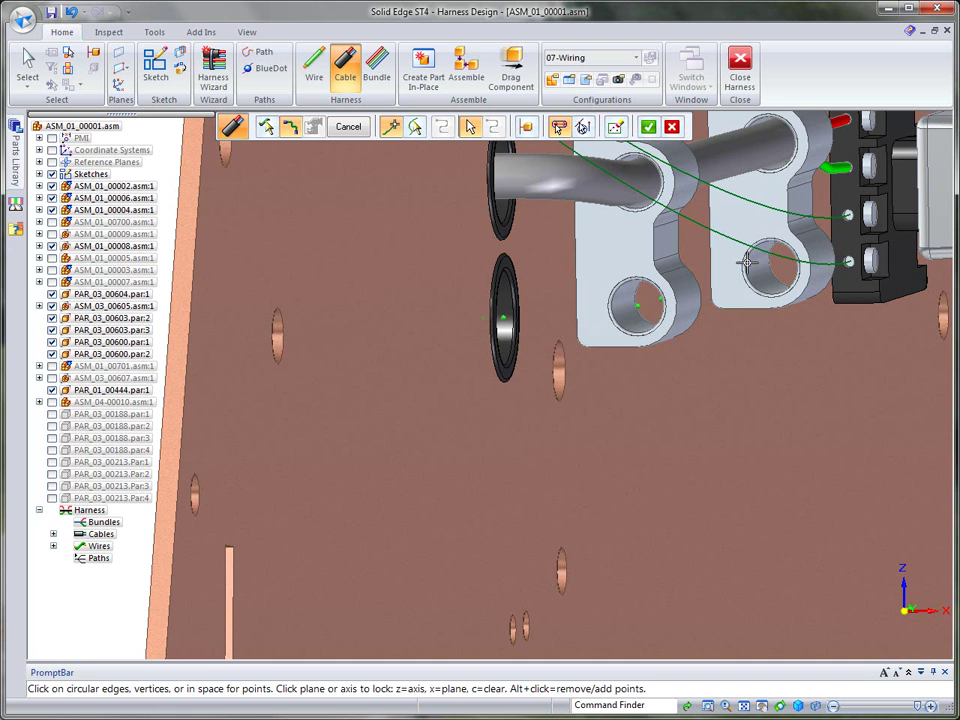
{"action": "left_click", "coordinate": [750, 264]}
{"action": "right_click", "coordinate": [881, 371]}
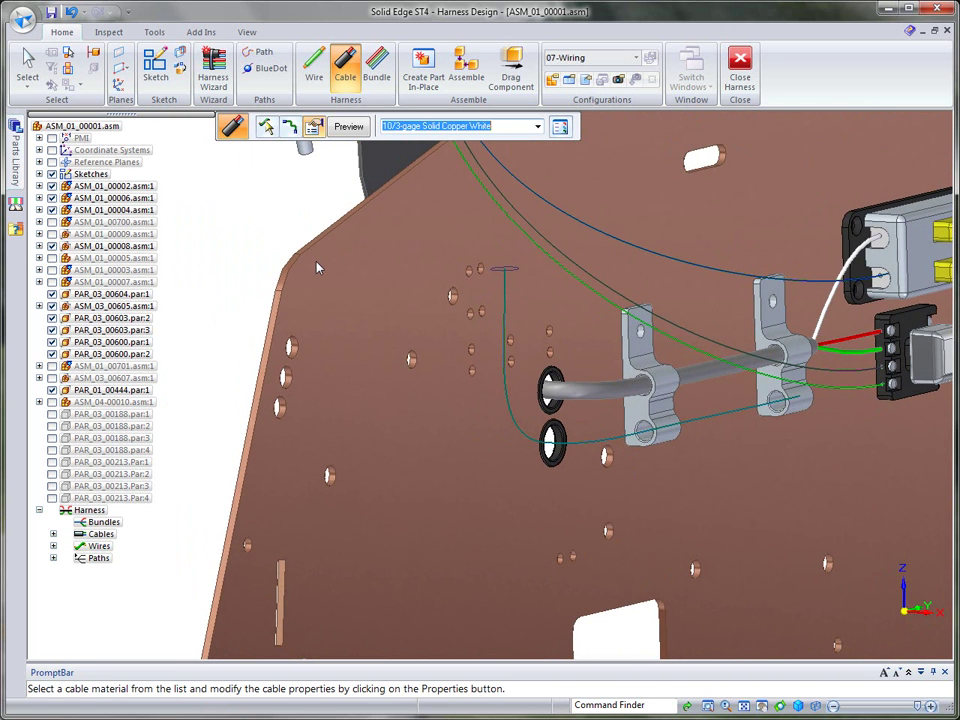
Assign the 14/3-gage Solid Copper White material to the cable, preview it and finish it
{"action": "left_click", "coordinate": [521, 131]}
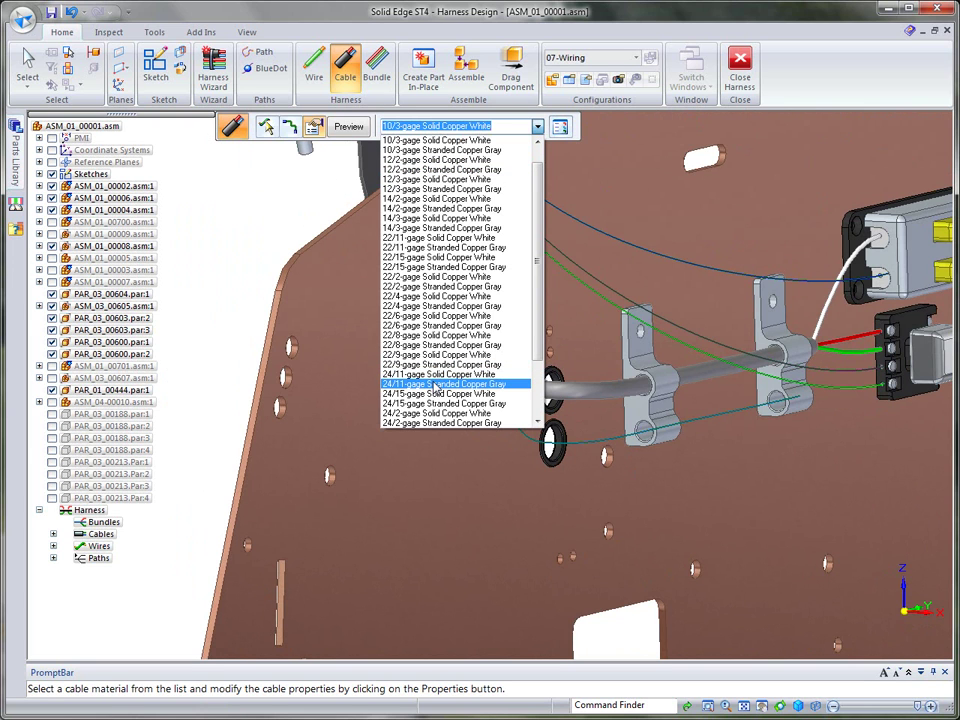
{"action": "left_click", "coordinate": [440, 218]}
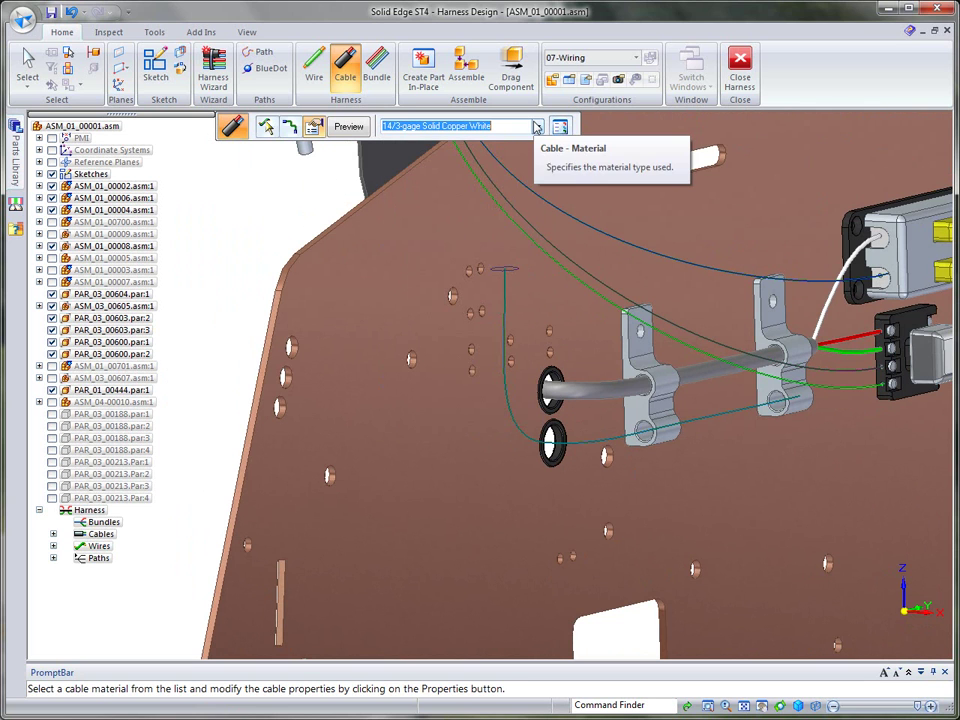
{"action": "left_click", "coordinate": [349, 126]}
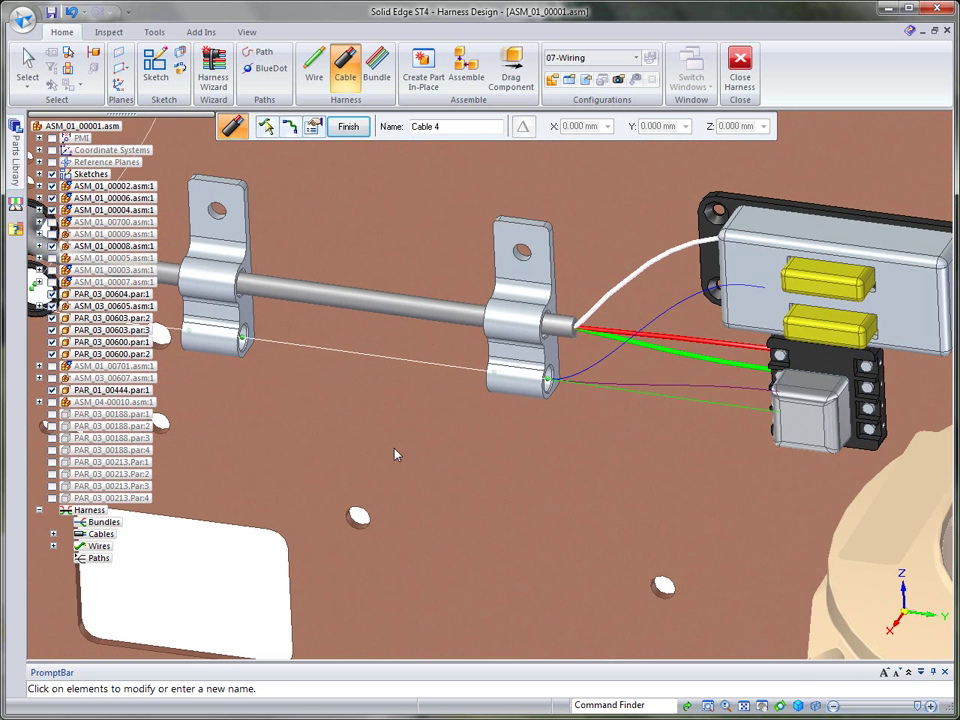
Move the BlueDot at the second clamp's lower hole along Y to about 523.5 mm, extending the cable end beyond the clamp
{"action": "left_click", "coordinate": [27, 64]}
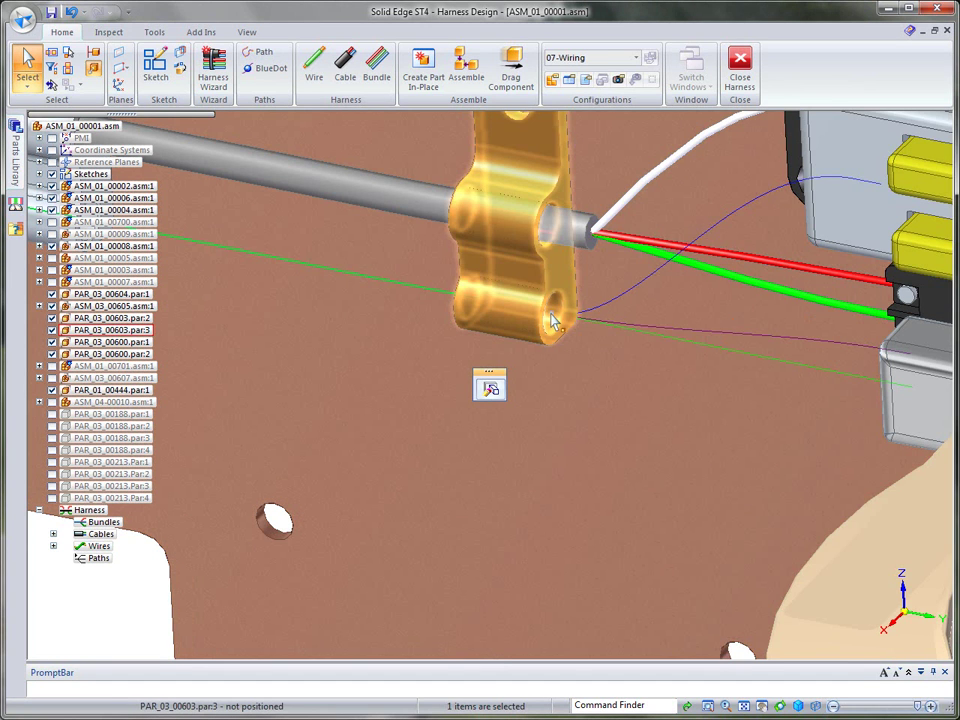
{"action": "right_click", "coordinate": [551, 320]}
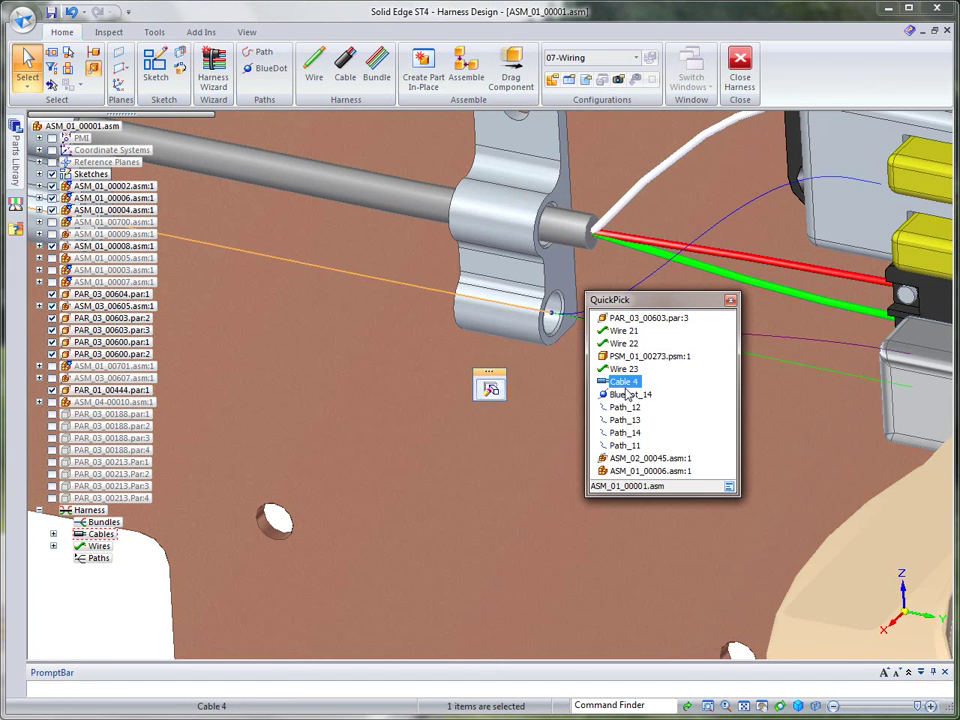
{"action": "left_click", "coordinate": [650, 356]}
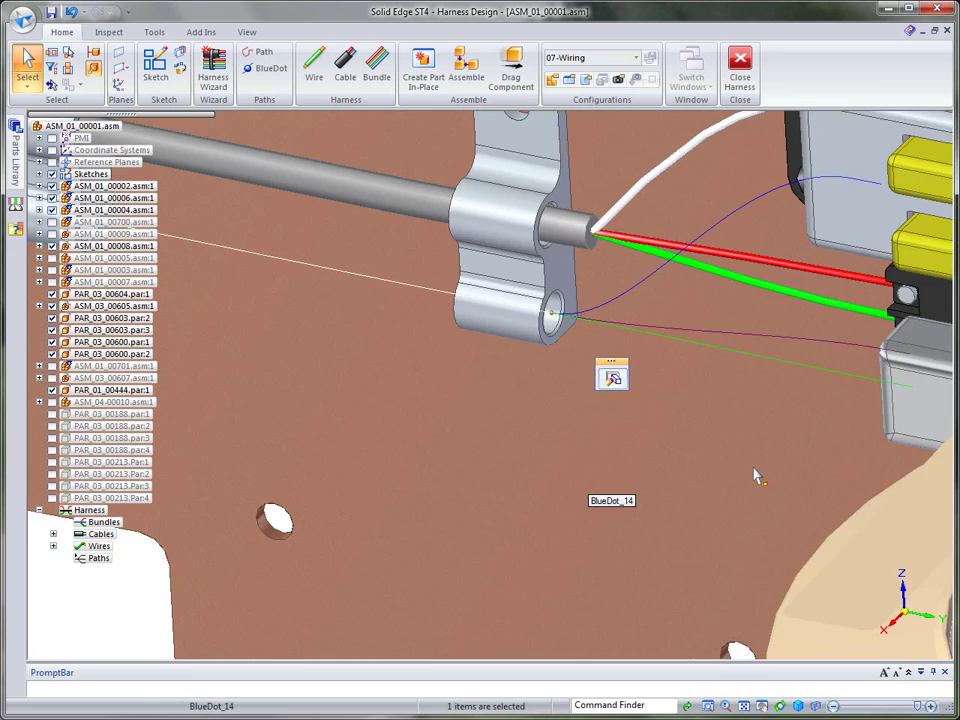
{"action": "left_click", "coordinate": [613, 379]}
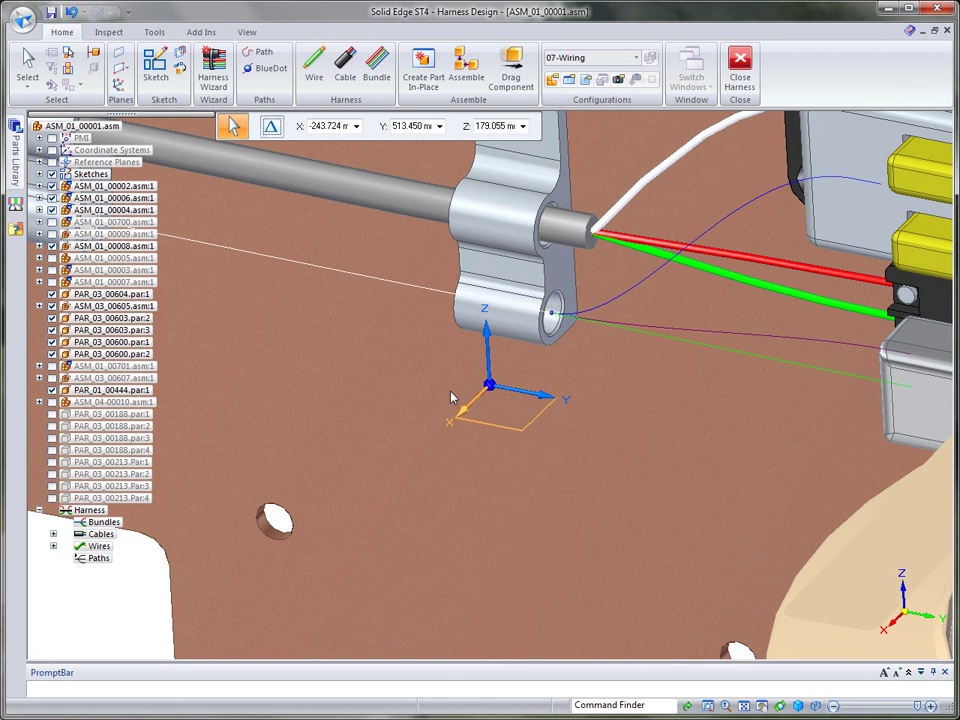
{"action": "left_click", "coordinate": [520, 393]}
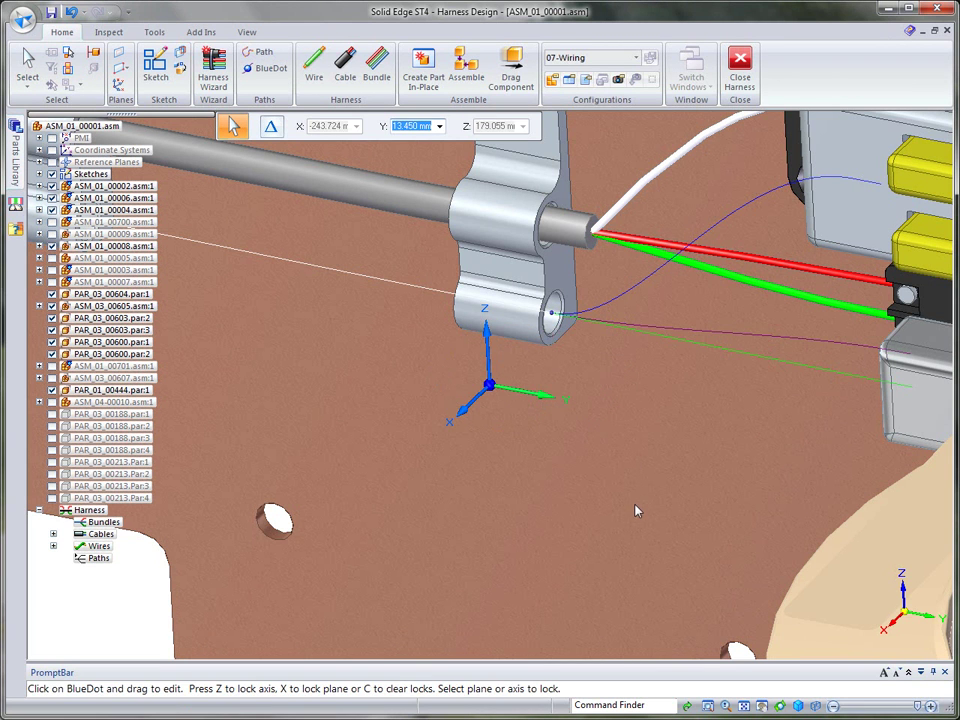
{"action": "left_click_drag", "start_coordinate": [551, 312], "coordinate": [597, 325]}
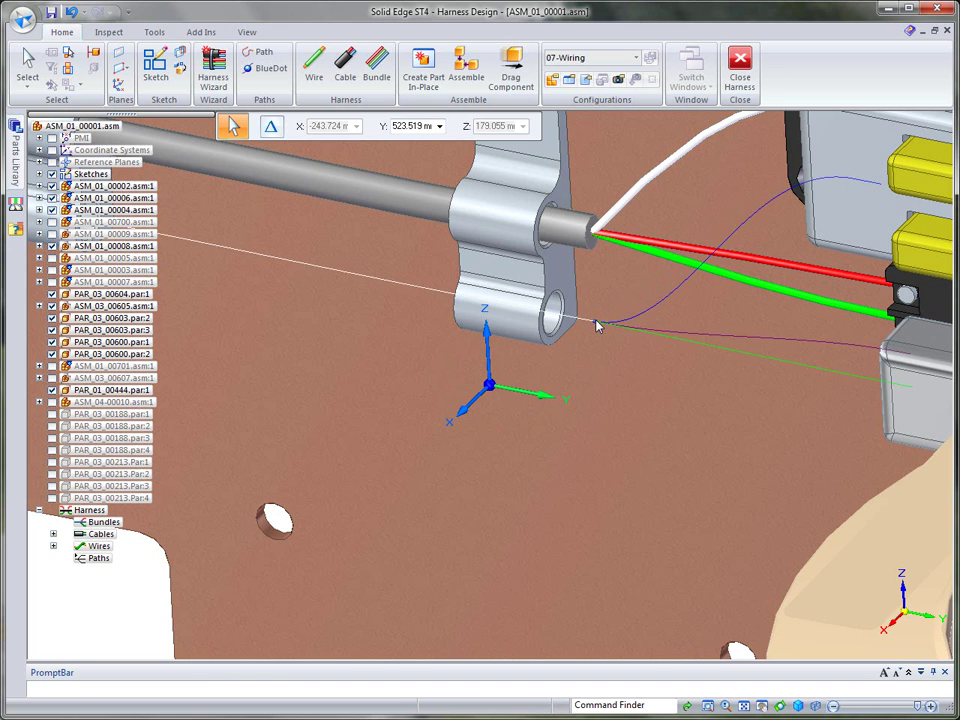
{"action": "scroll", "coordinate": [664, 430], "scroll_direction": "down", "scroll_amount": 3}
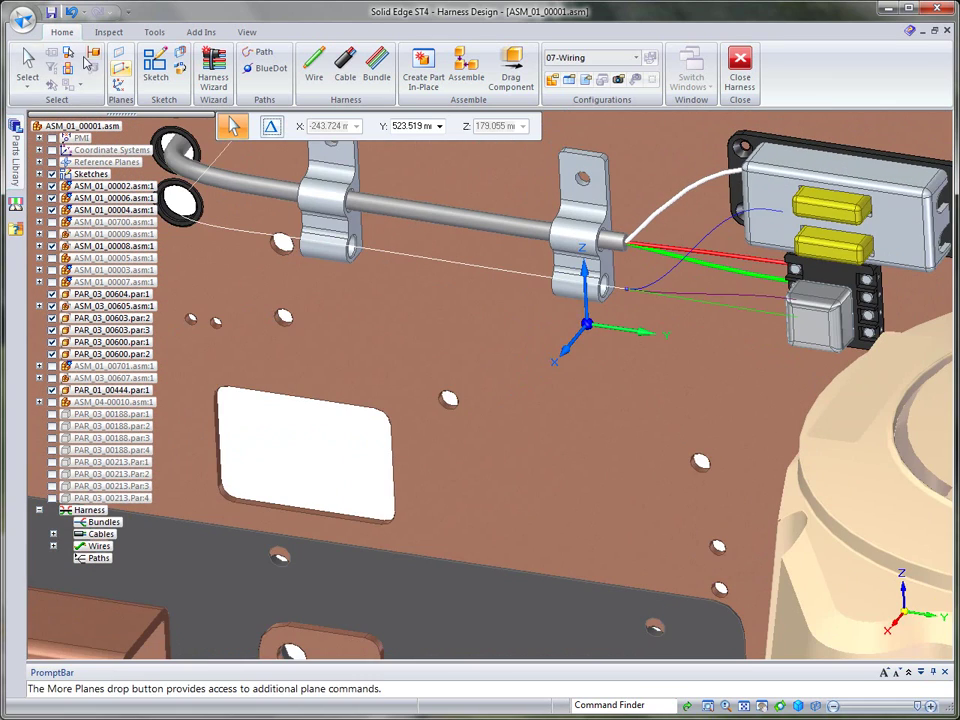
{"action": "left_click", "coordinate": [28, 64]}
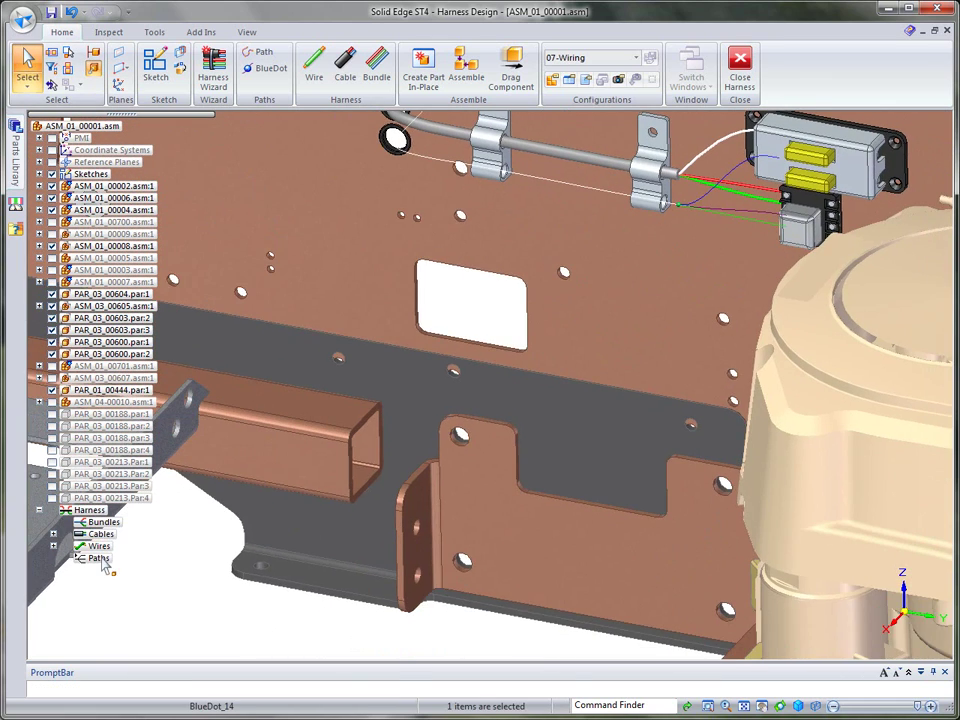
Create physical conductors for the whole harness and hide all the wire and cable centrelines
{"action": "right_click", "coordinate": [91, 511]}
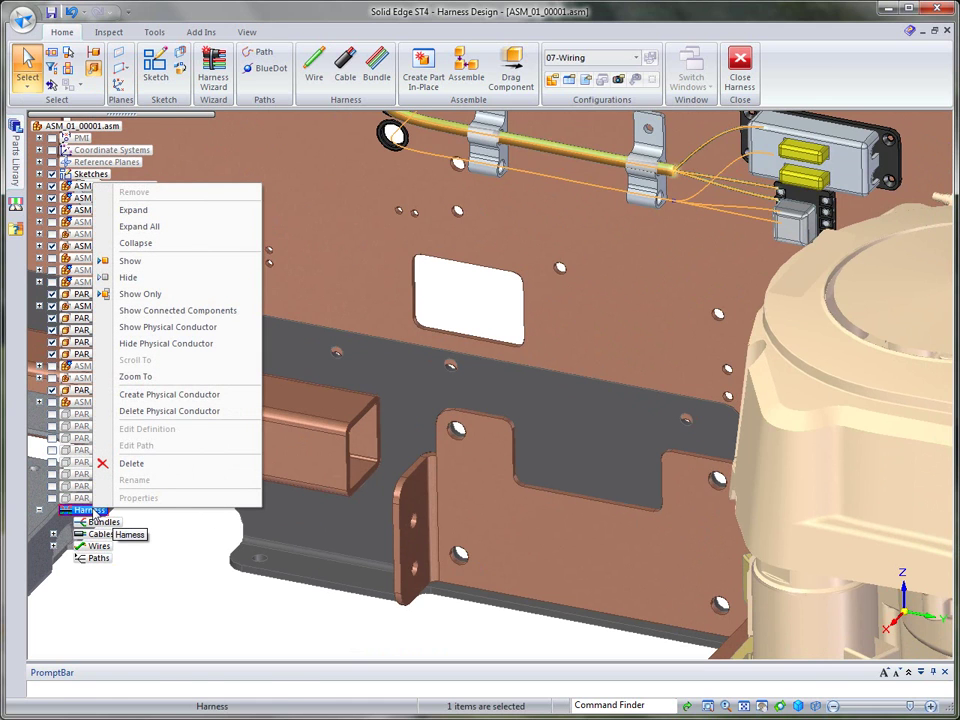
{"action": "left_click", "coordinate": [166, 396]}
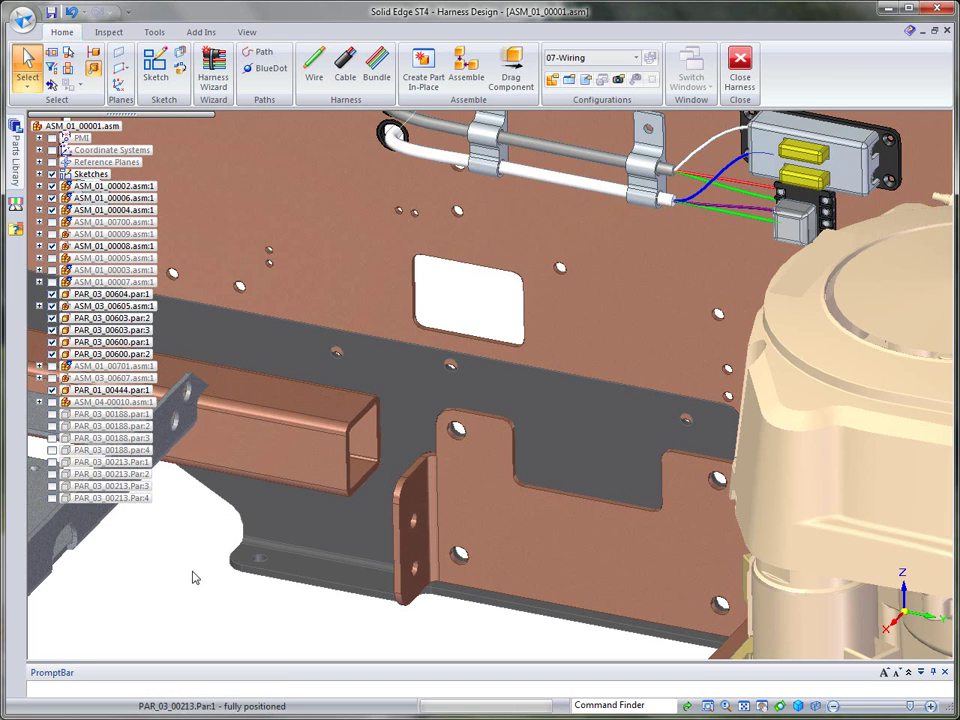
{"action": "middle_click_drag", "start_coordinate": [191, 584], "coordinate": [600, 349]}
{"action": "mouse_move", "coordinate": [790, 176]}
{"action": "middle_mouse_down"}
{"action": "mouse_move", "coordinate": [750, 225]}
{"action": "mouse_move", "coordinate": [746, 174]}
{"action": "mouse_move", "coordinate": [760, 186]}
{"action": "mouse_move", "coordinate": [714, 384]}
{"action": "mouse_move", "coordinate": [250, 168]}
{"action": "middle_mouse_up"}
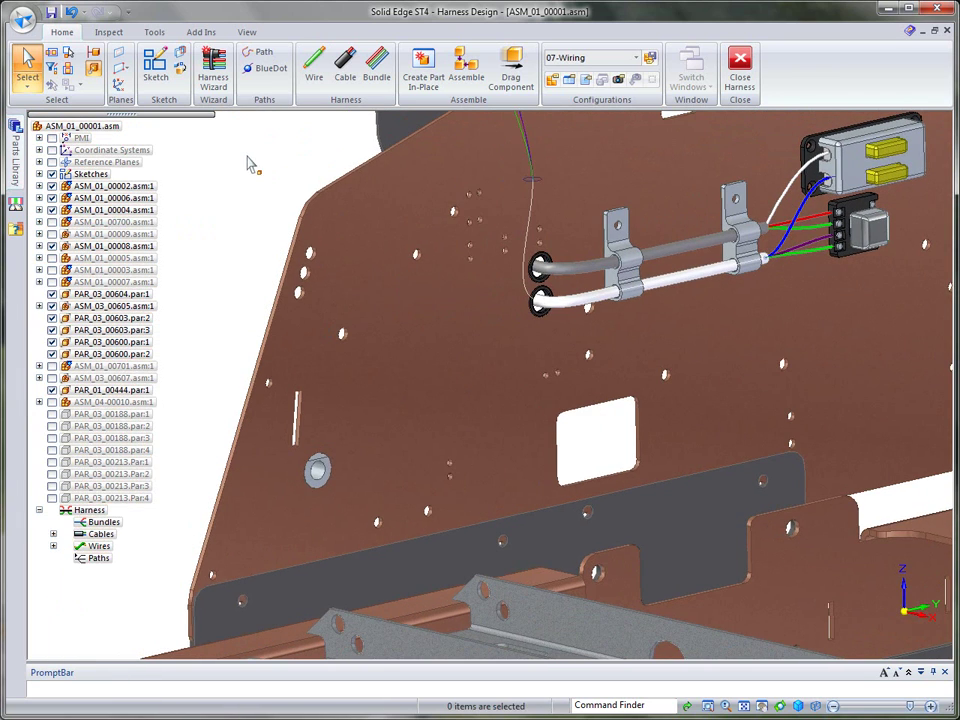
{"action": "right_click", "coordinate": [250, 165]}
{"action": "mouse_move", "coordinate": [351, 285]}
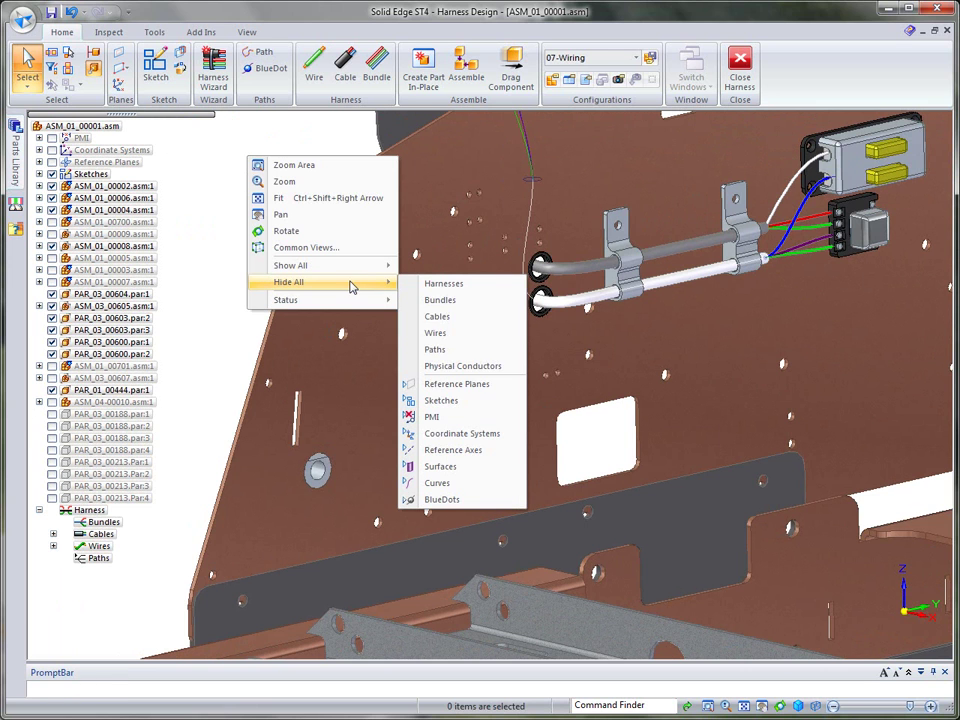
{"action": "left_click", "coordinate": [463, 338]}
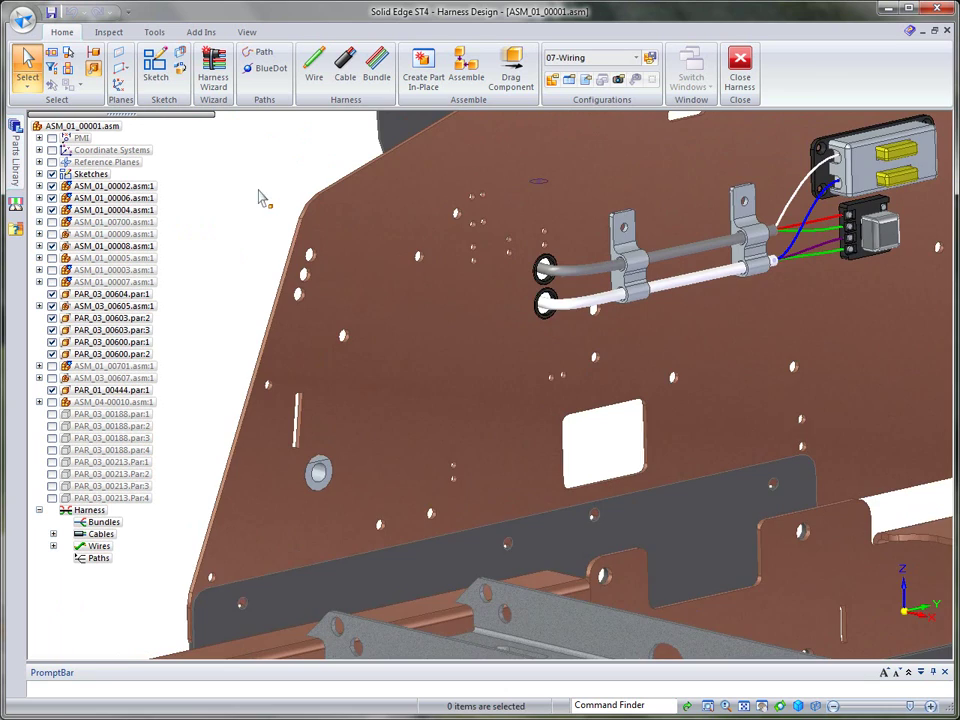
Move the cylindrical face of the panel hole holding the lower grommet about 12.8 mm down and away from the clamps, and deselect it
{"action": "scroll", "coordinate": [745, 262], "scroll_direction": "up", "scroll_amount": 3}
{"action": "middle_click_drag", "start_coordinate": [745, 262], "coordinate": [199, 155]}
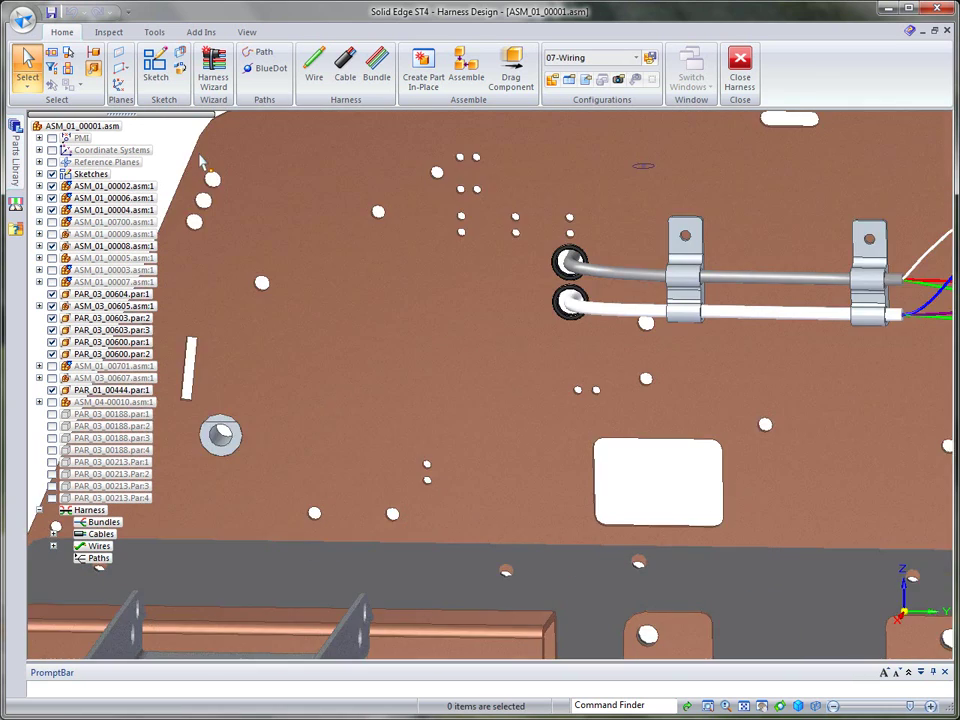
{"action": "scroll", "coordinate": [696, 262], "scroll_direction": "up", "scroll_amount": 1}
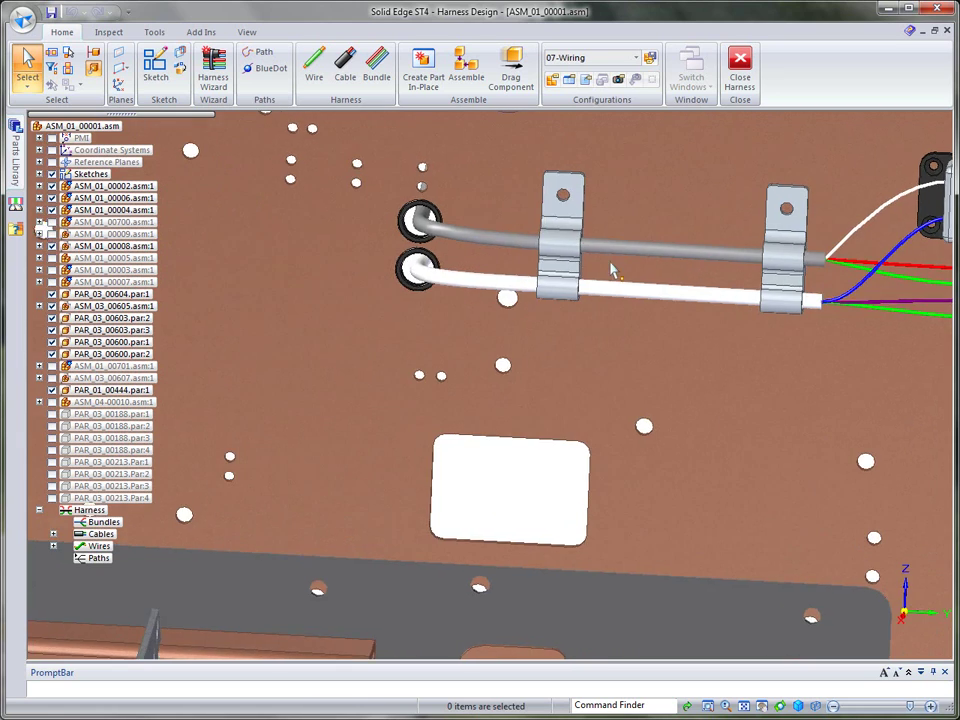
{"action": "scroll", "coordinate": [613, 270], "scroll_direction": "up", "scroll_amount": 3}
{"action": "middle_click_drag", "start_coordinate": [494, 232], "coordinate": [527, 343]}
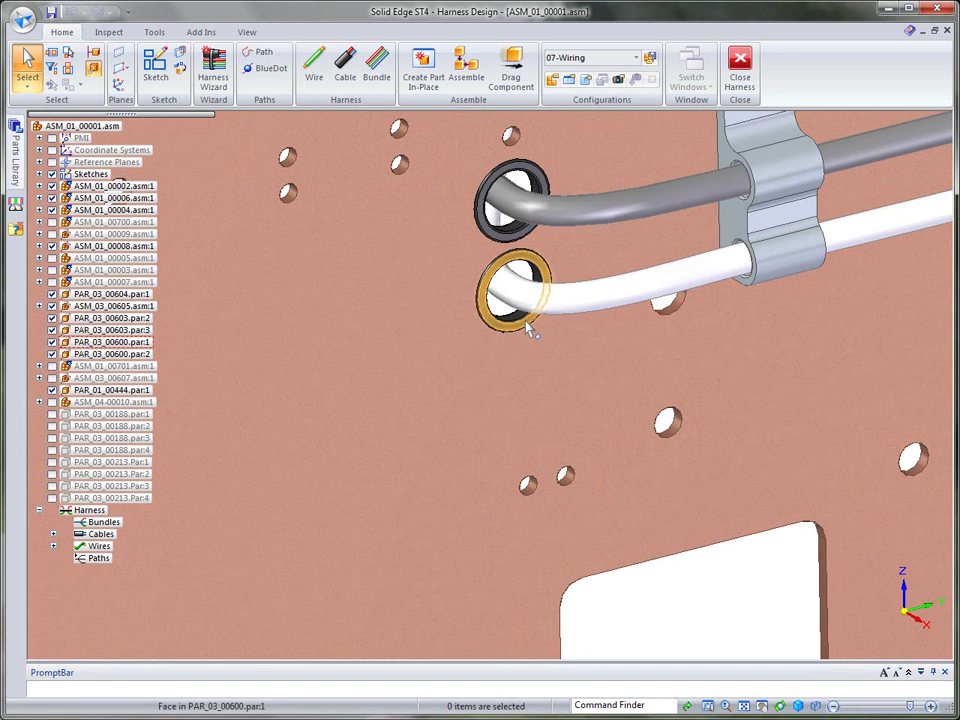
{"action": "right_click", "coordinate": [527, 326]}
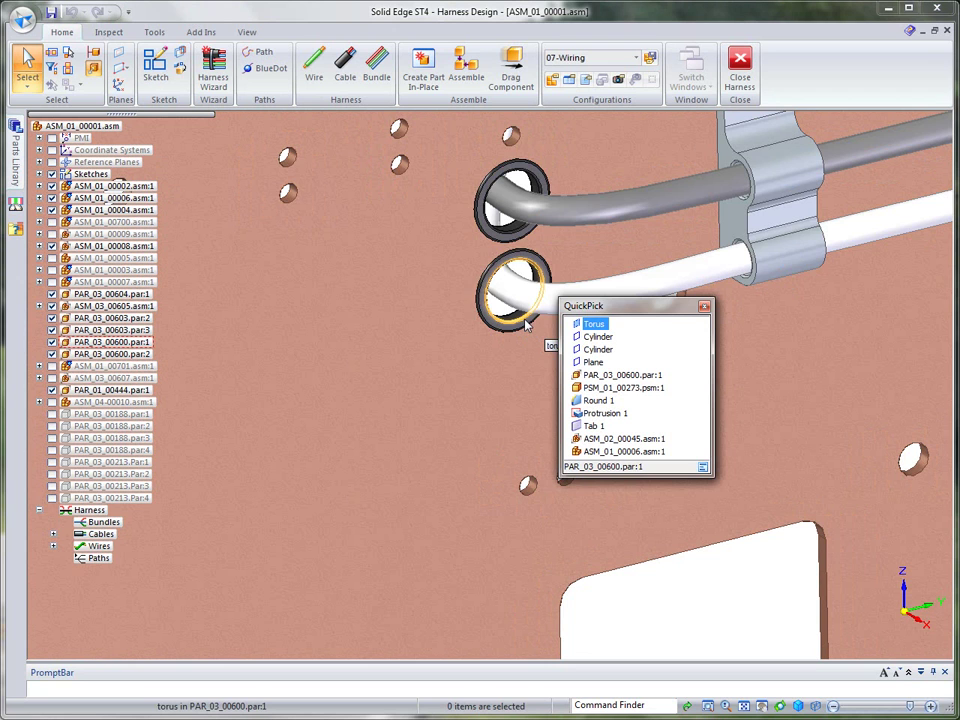
{"action": "left_click", "coordinate": [604, 338]}
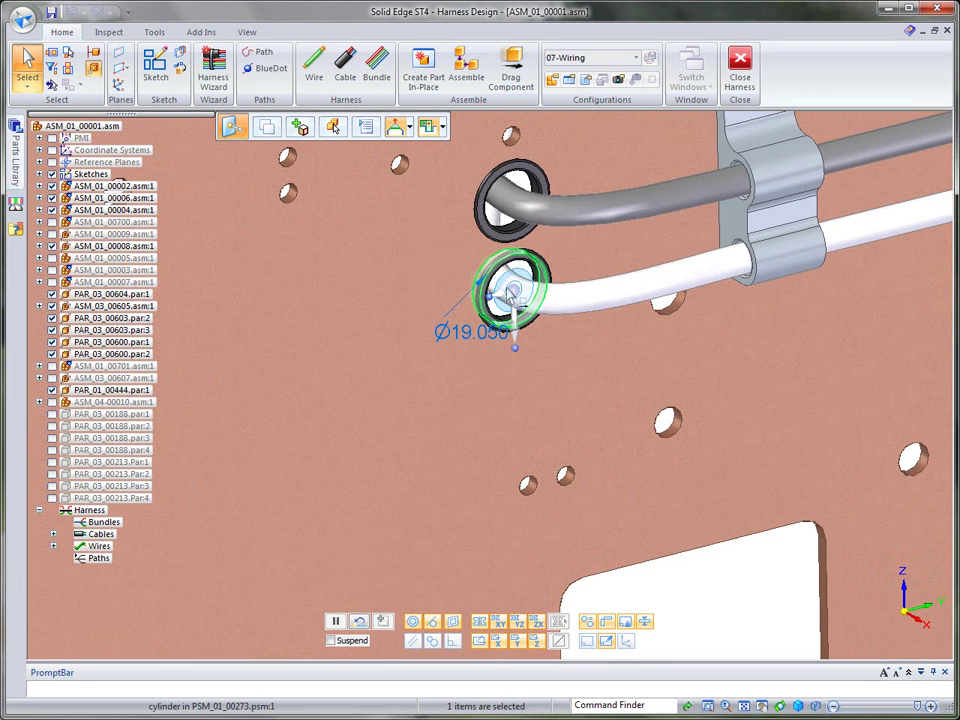
{"action": "left_click", "coordinate": [512, 290]}
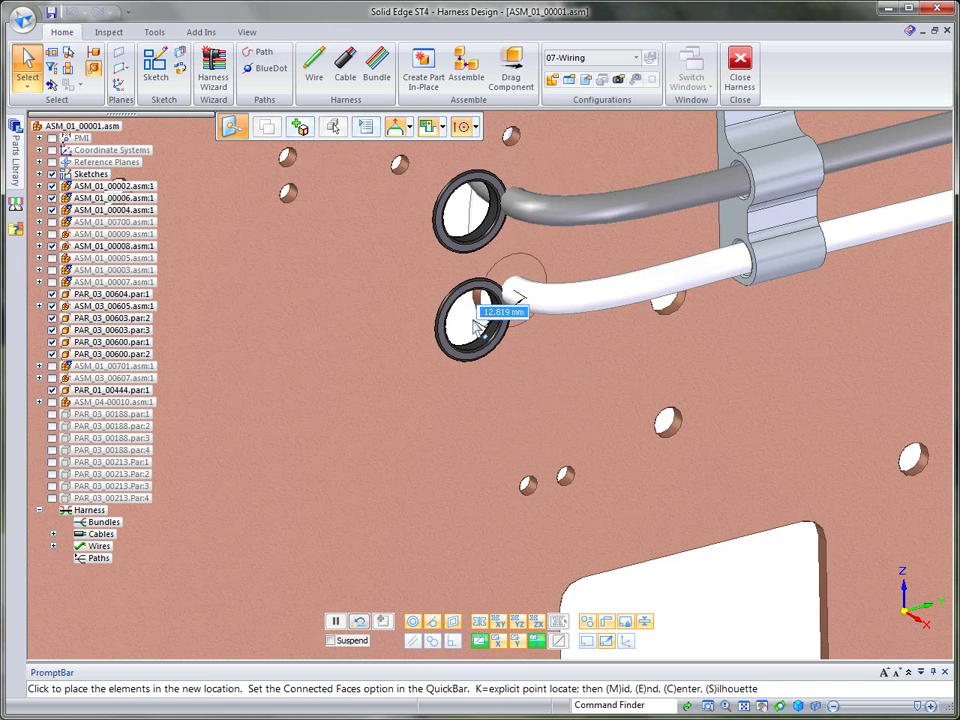
{"action": "left_click", "coordinate": [478, 330]}
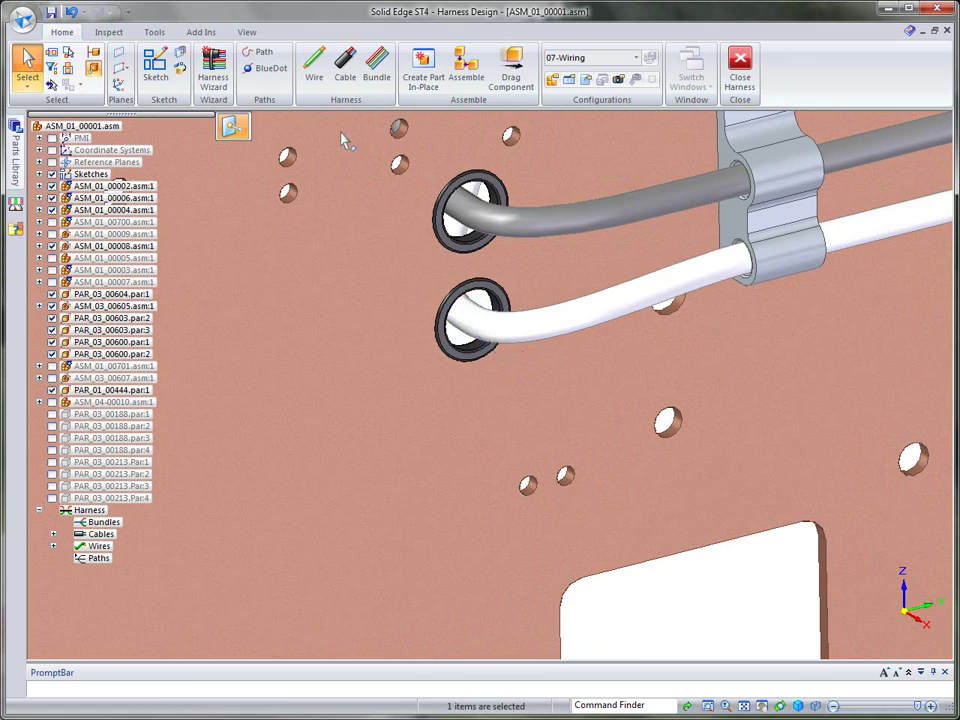
{"action": "scroll", "coordinate": [722, 147], "scroll_direction": "down", "scroll_amount": 5}
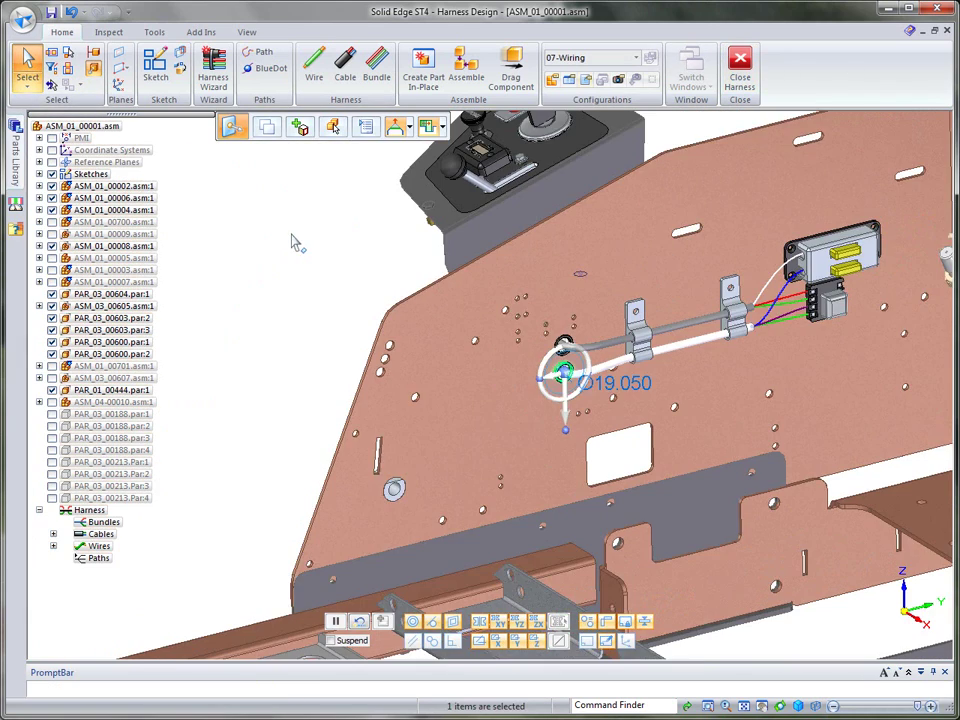
{"action": "key", "text": "Escape"}
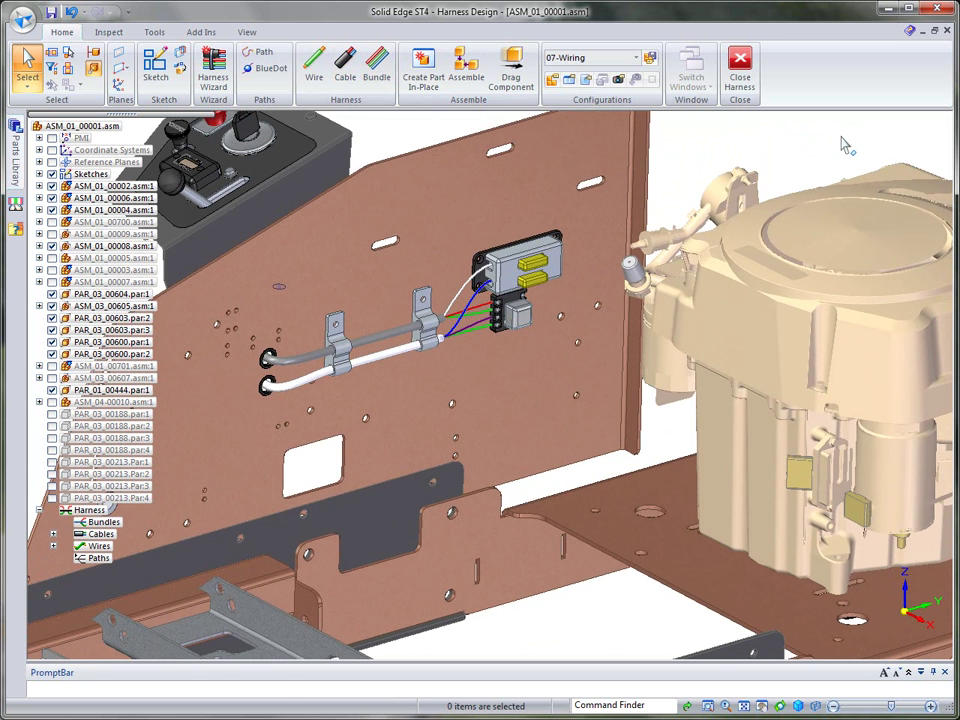
Leave harness design, open the relay part PAR_03_00604 for in-place editing and bring up its terminal assignments
{"action": "left_click", "coordinate": [740, 68]}
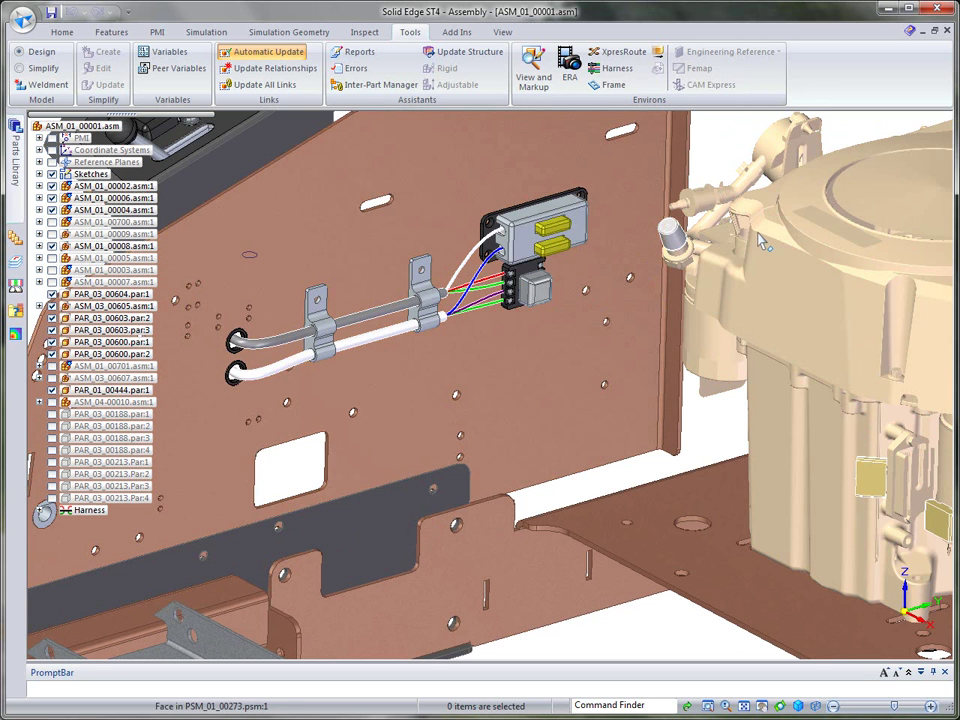
{"action": "left_click", "coordinate": [540, 294]}
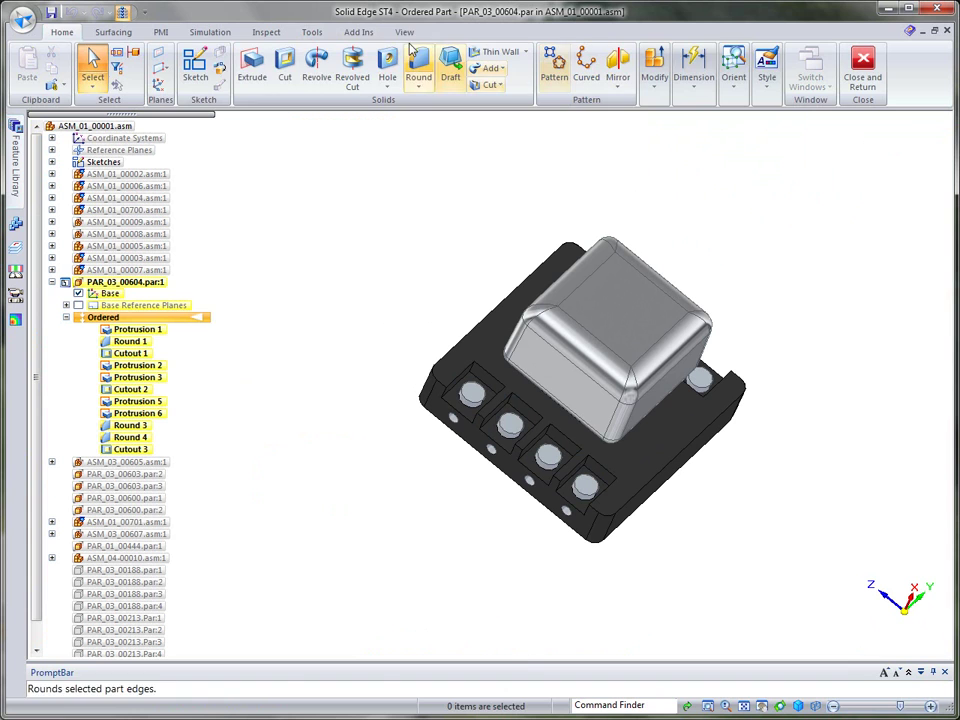
{"action": "left_click", "coordinate": [320, 34]}
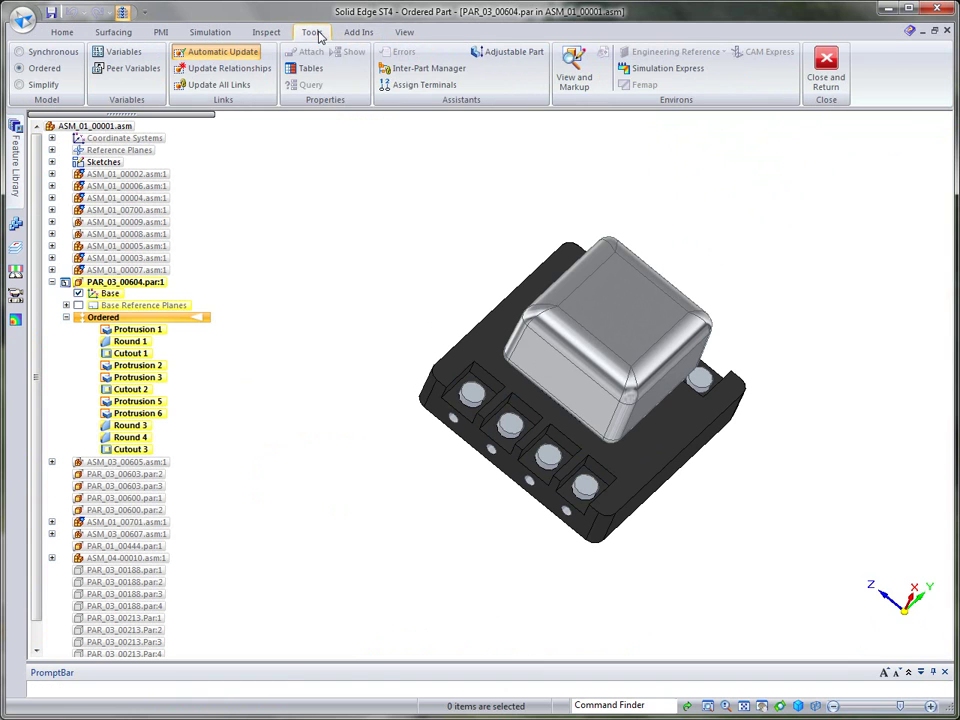
{"action": "left_click", "coordinate": [424, 86]}
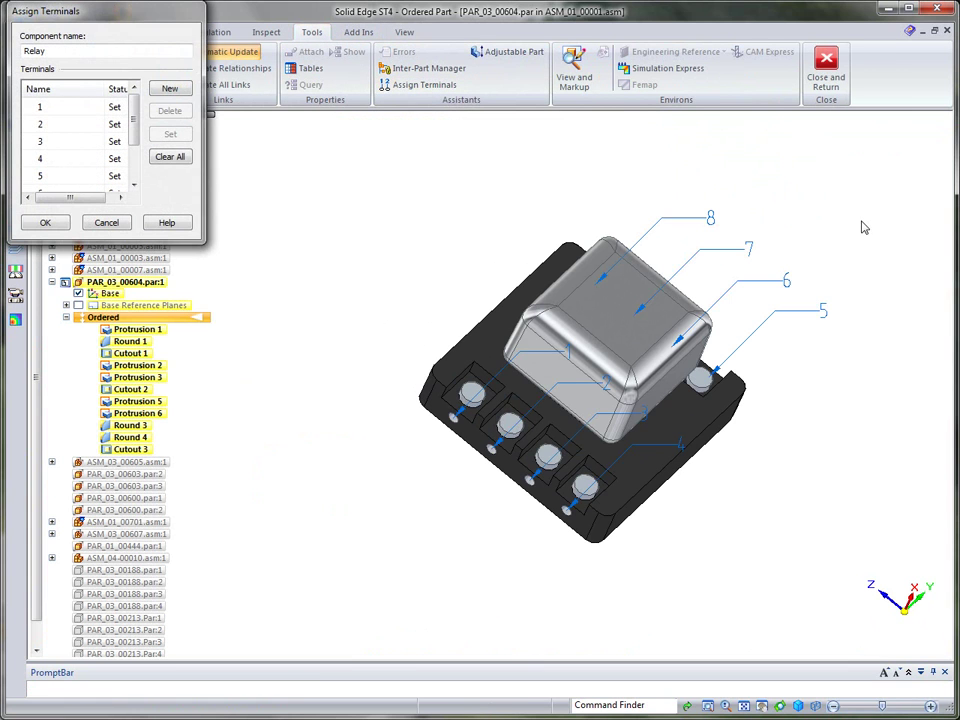
Examine the relay's named terminals and where each sits on the part, accept them and return to the assembly
{"action": "left_click_drag", "start_coordinate": [110, 18], "coordinate": [317, 133]}
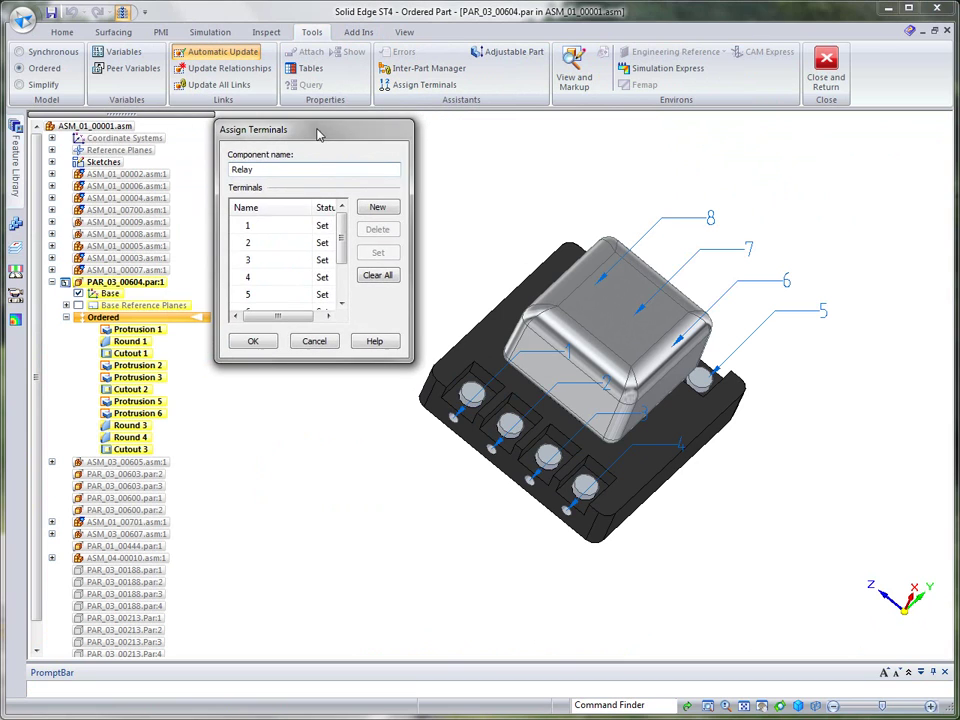
{"action": "left_click", "coordinate": [244, 295]}
{"action": "left_click", "coordinate": [244, 260]}
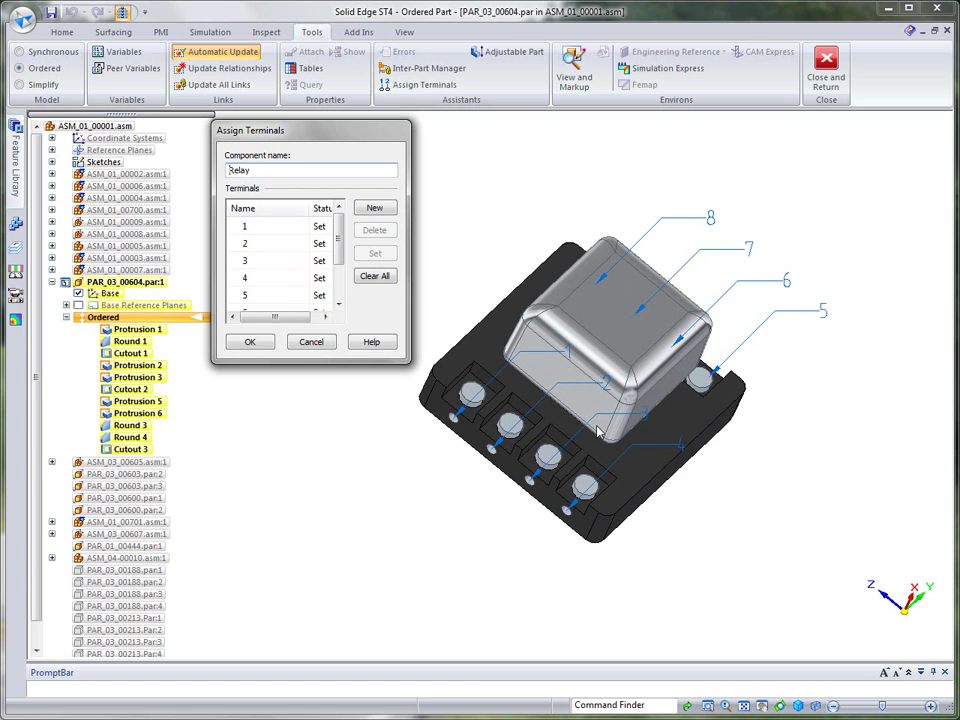
{"action": "left_click", "coordinate": [258, 243]}
{"action": "mouse_move", "coordinate": [338, 257]}
{"action": "left_mouse_down"}
{"action": "mouse_move", "coordinate": [338, 290]}
{"action": "mouse_move", "coordinate": [338, 240]}
{"action": "left_mouse_up"}
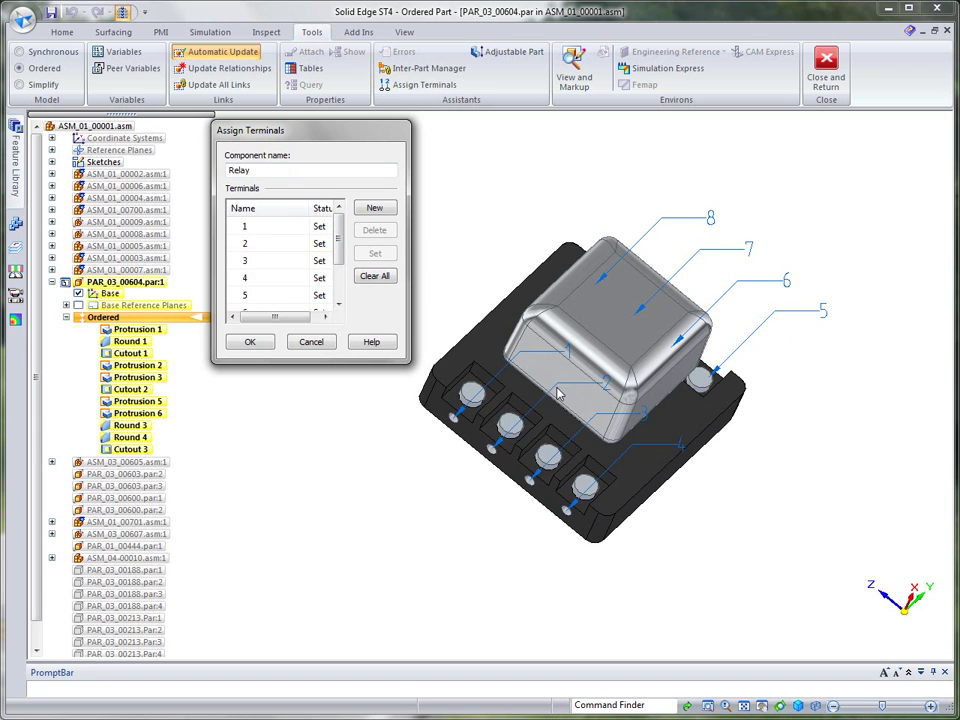
{"action": "left_click", "coordinate": [251, 342]}
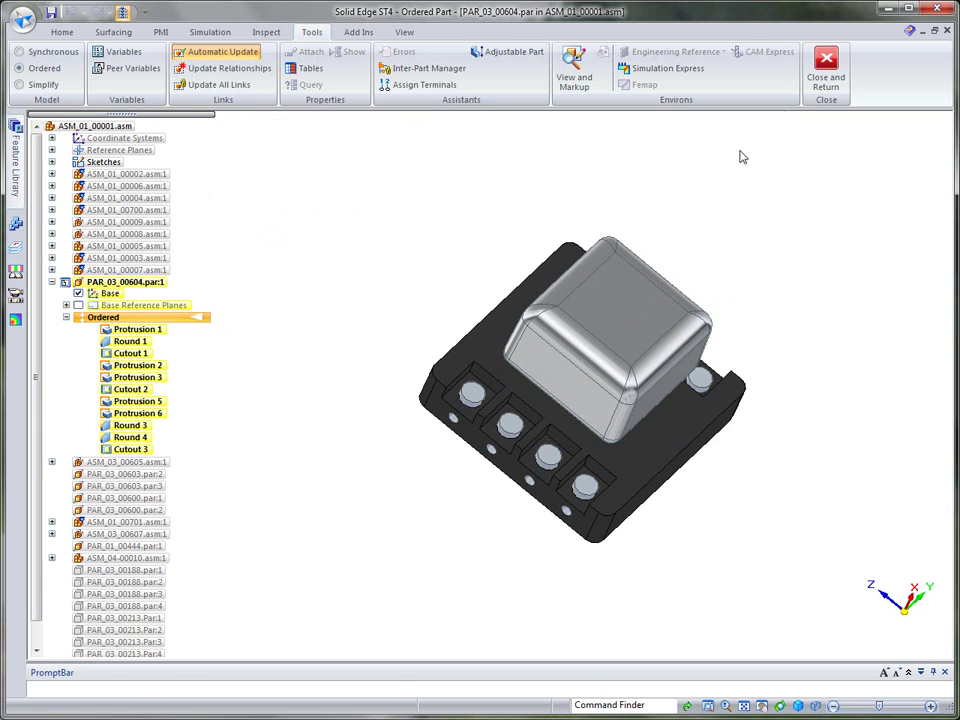
{"action": "left_click", "coordinate": [826, 68]}
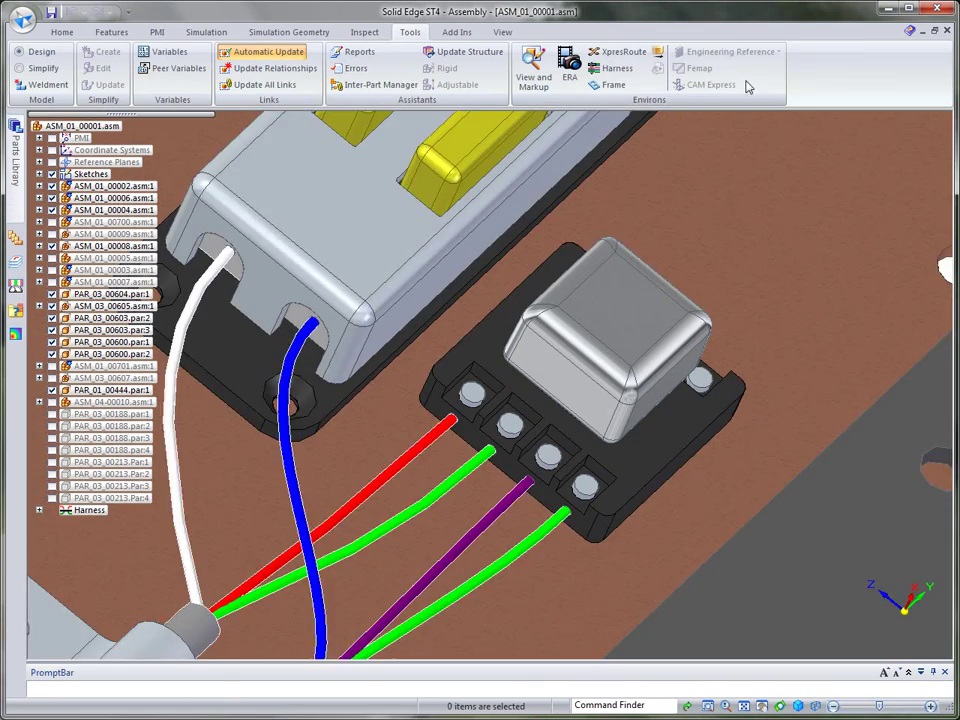
Re-enter harness design and start the Harness Wizard with Sample as the document format
{"action": "left_click", "coordinate": [615, 68]}
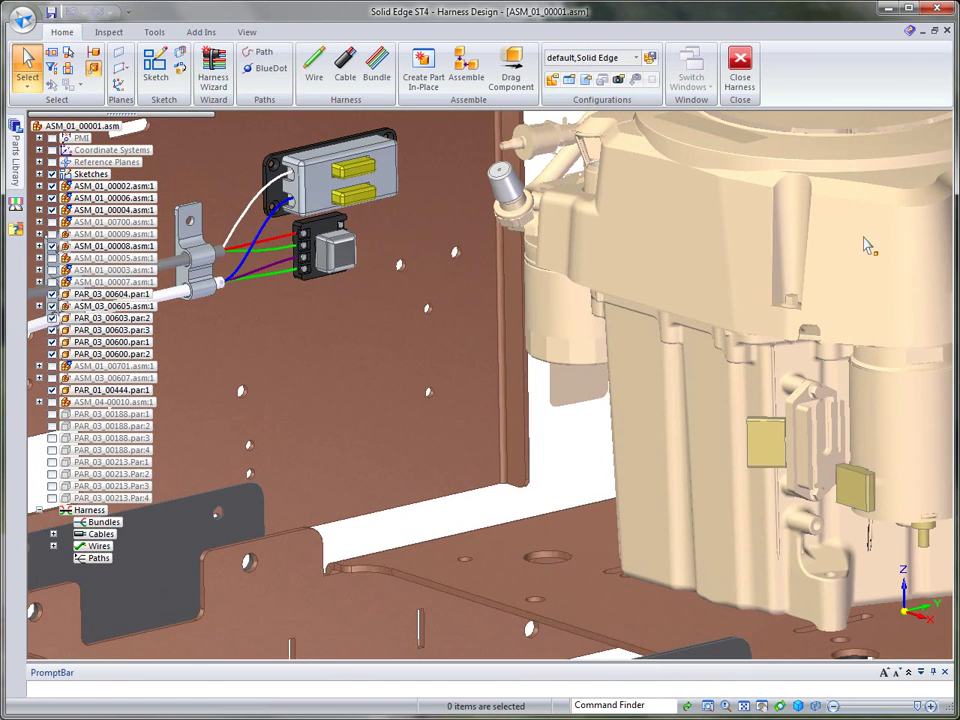
{"action": "left_click", "coordinate": [222, 76]}
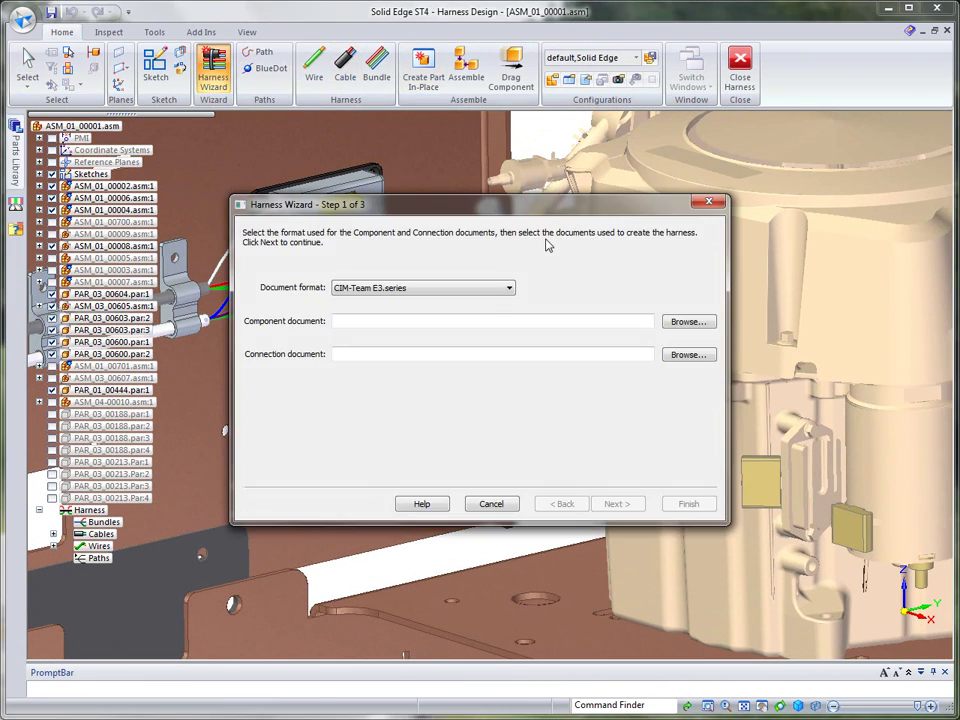
{"action": "left_click", "coordinate": [510, 289]}
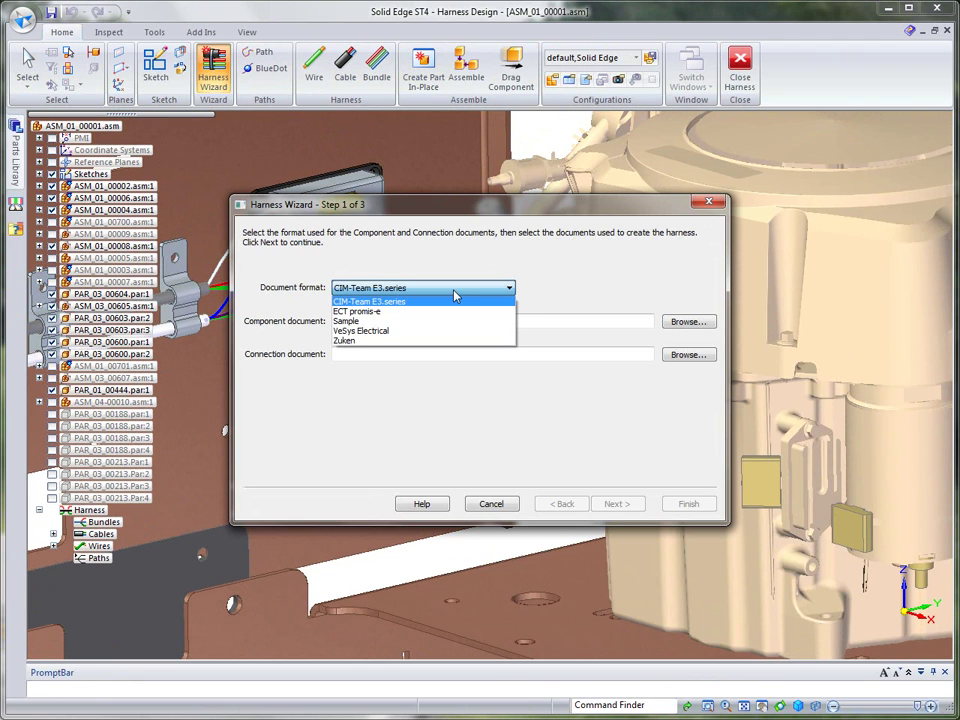
{"action": "left_click", "coordinate": [345, 322]}
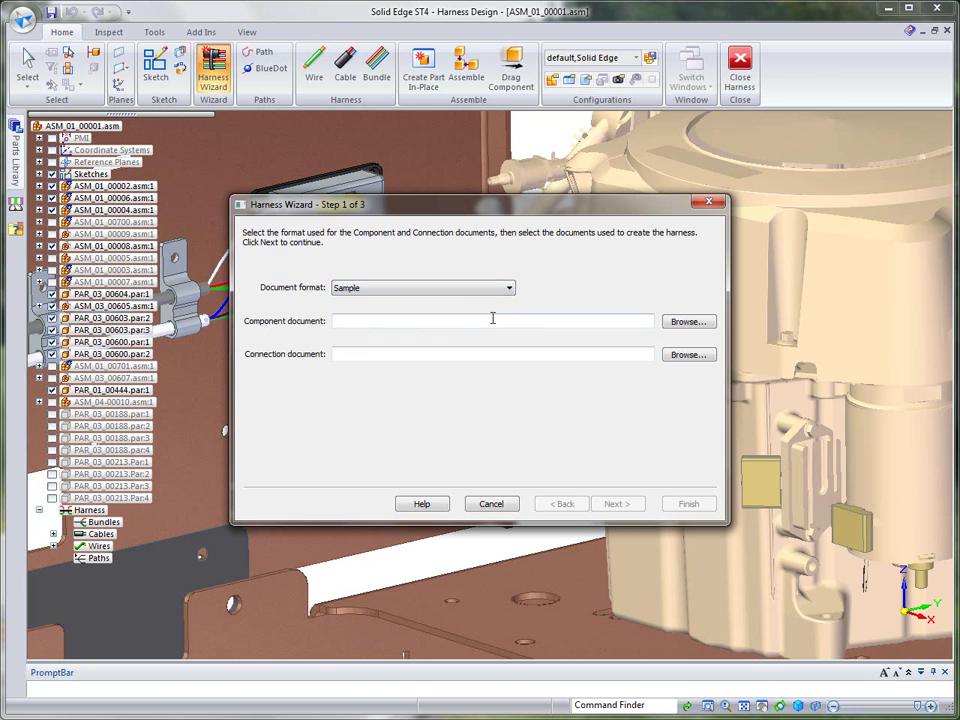
Load engine.cmp as the component document and engine.con as the connection document, and continue to the component assignments
{"action": "left_click", "coordinate": [688, 321]}
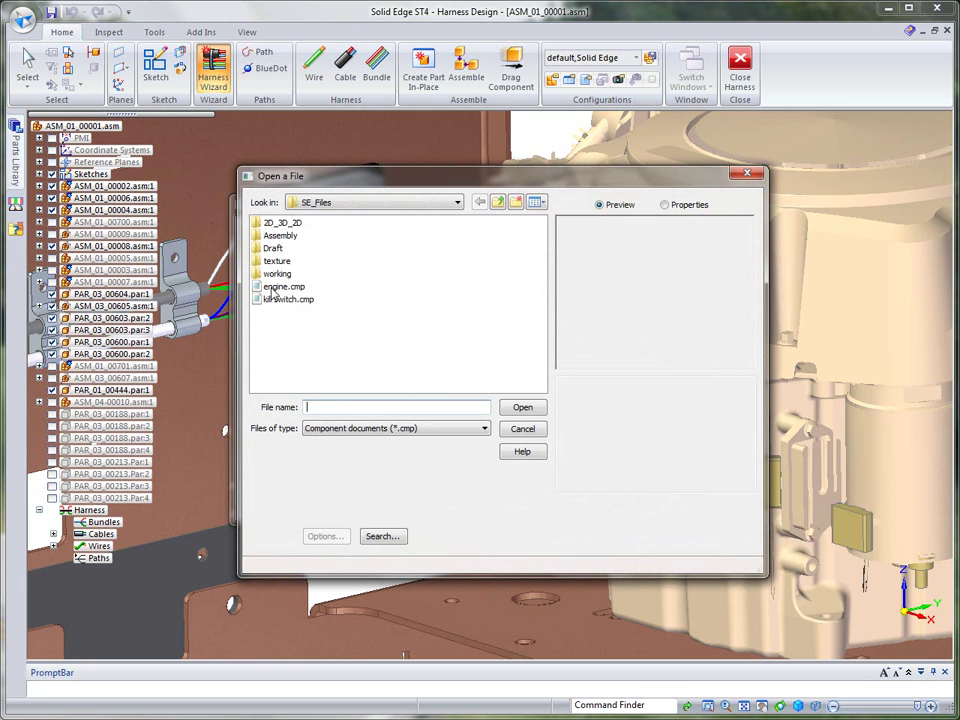
{"action": "double_click", "coordinate": [281, 288]}
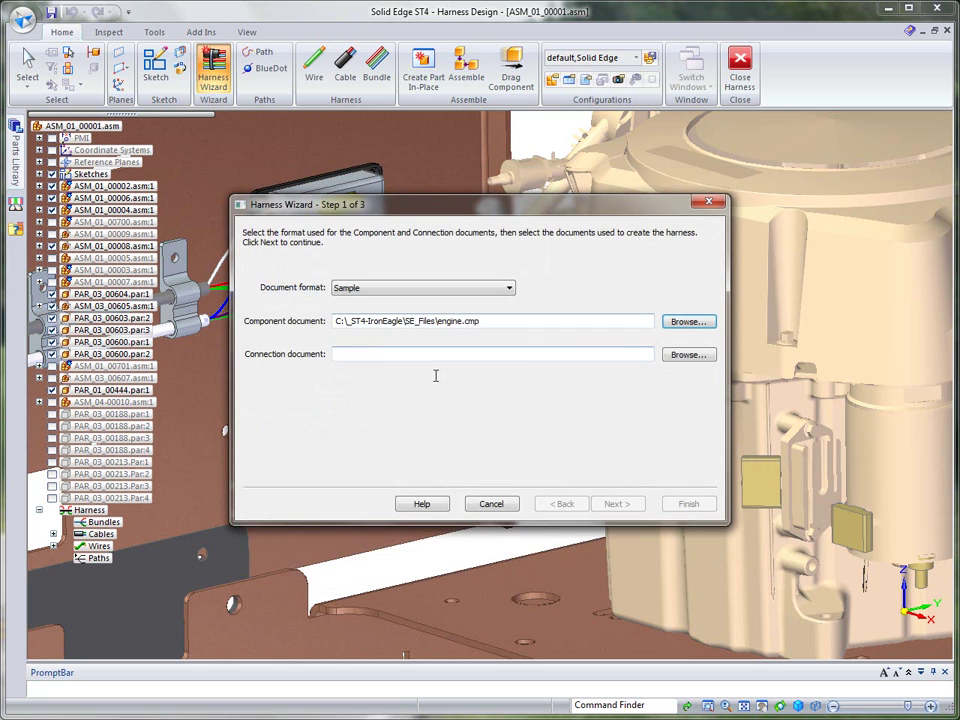
{"action": "left_click", "coordinate": [689, 355]}
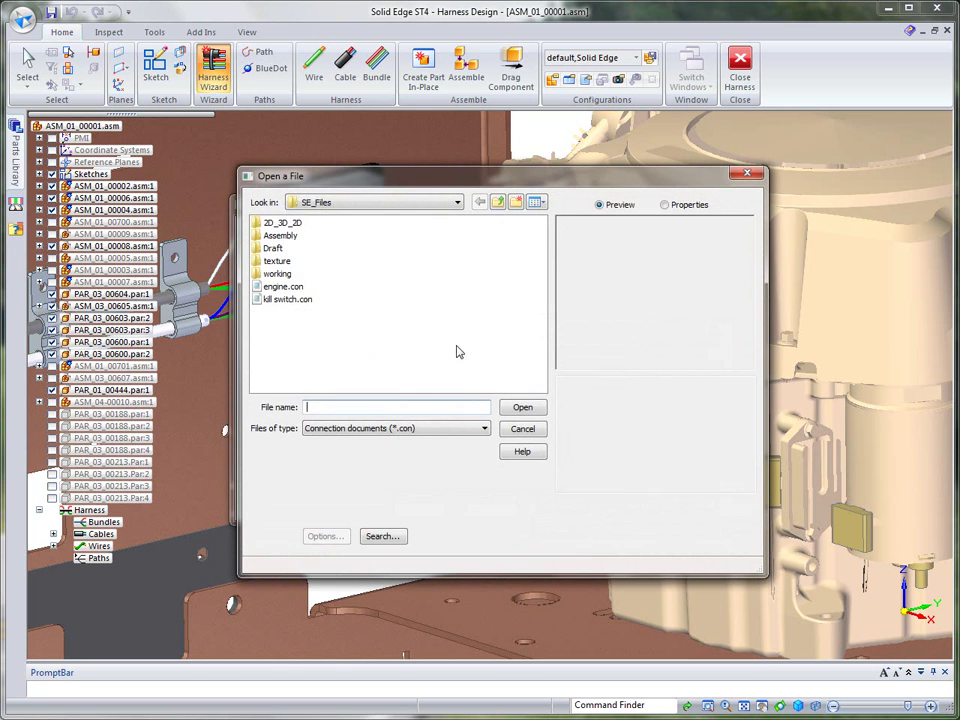
{"action": "double_click", "coordinate": [274, 288]}
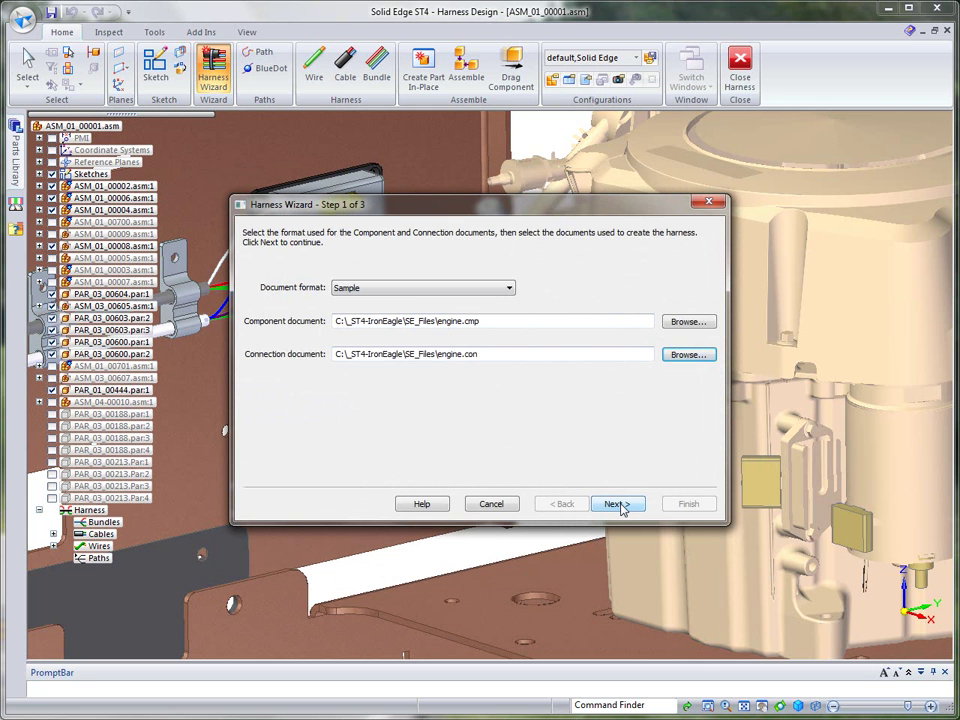
{"action": "left_click", "coordinate": [617, 505]}
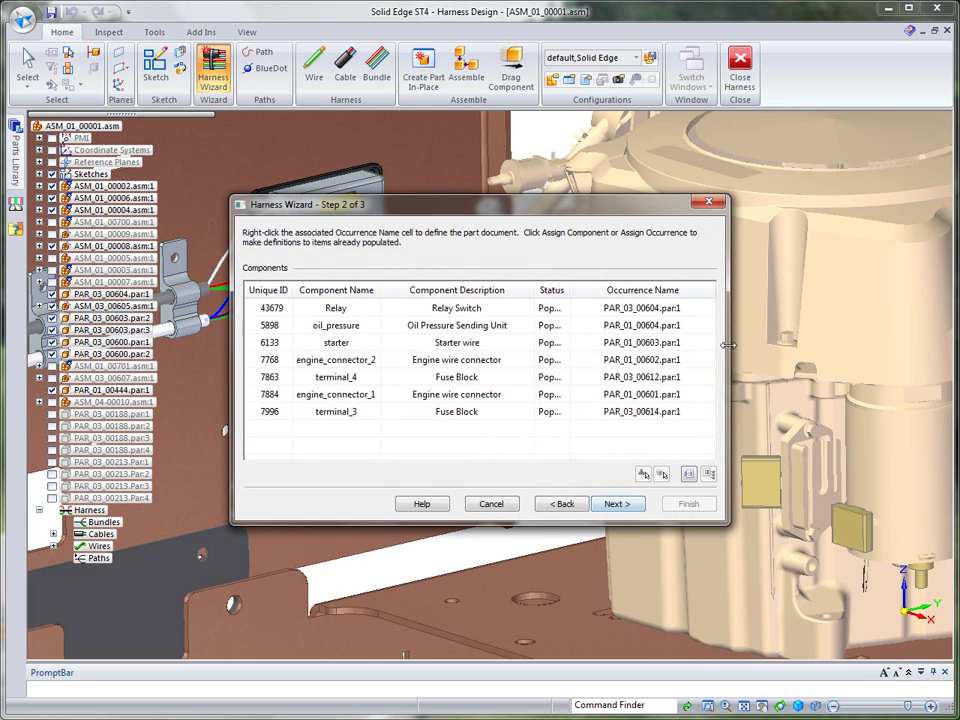
Widen the wizard and its Status column to examine how each harness component is matched to an assembly occurrence
{"action": "left_click_drag", "start_coordinate": [731, 344], "coordinate": [894, 345]}
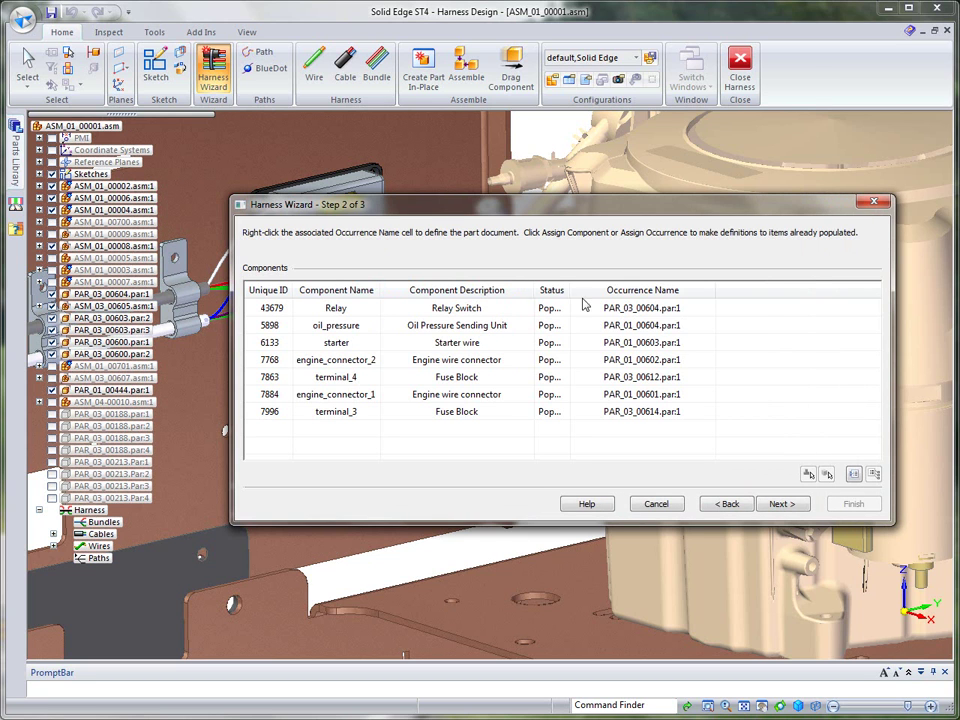
{"action": "left_click_drag", "start_coordinate": [568, 288], "coordinate": [654, 290]}
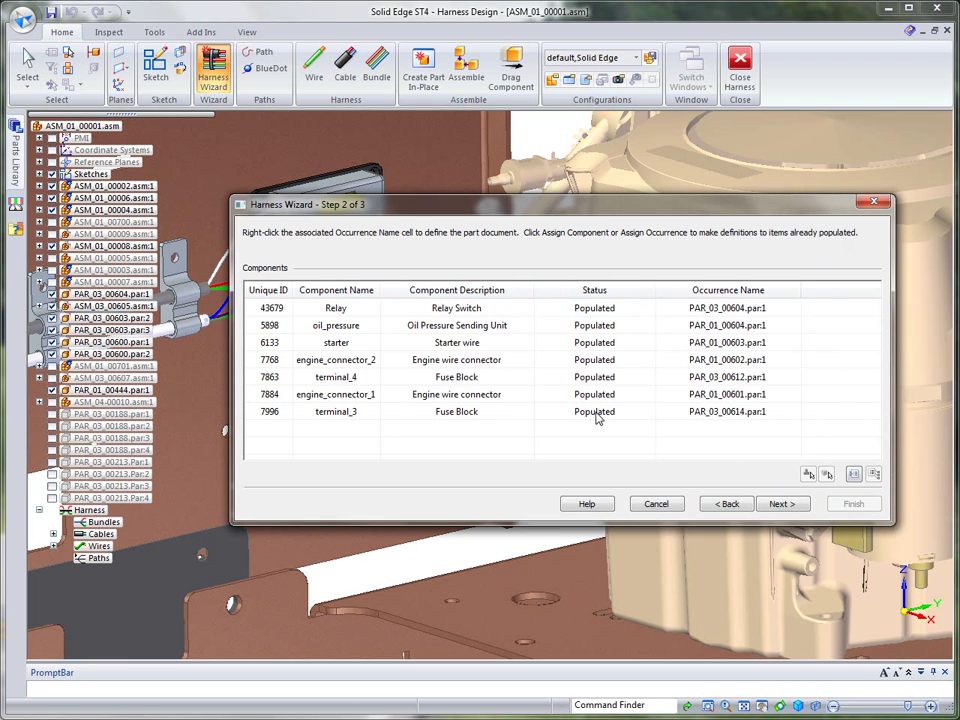
{"action": "left_click_drag", "start_coordinate": [580, 215], "coordinate": [510, 127]}
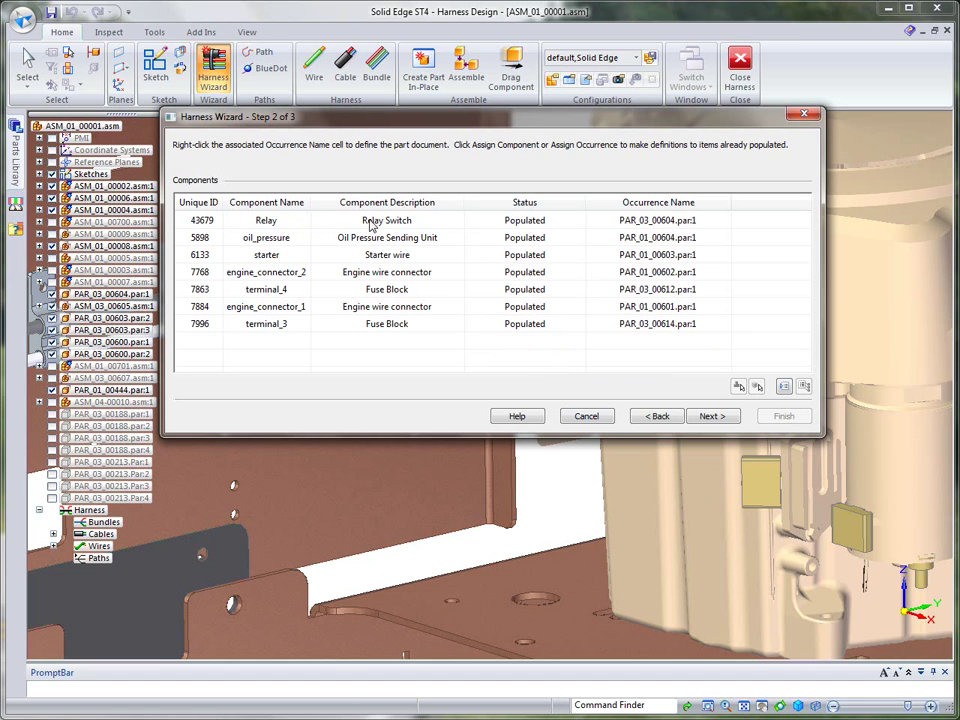
Continue to the connection definitions and set Cable 3's cable attributes to 14/2-gage Solid Copper White
{"action": "left_click", "coordinate": [712, 418]}
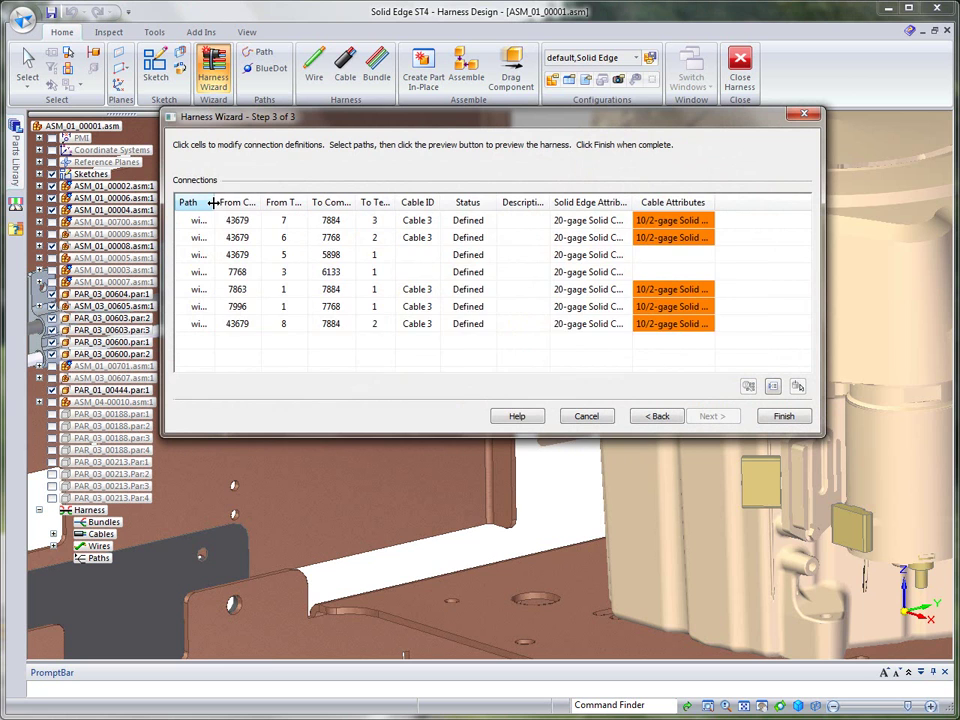
{"action": "left_click_drag", "start_coordinate": [213, 202], "coordinate": [236, 202]}
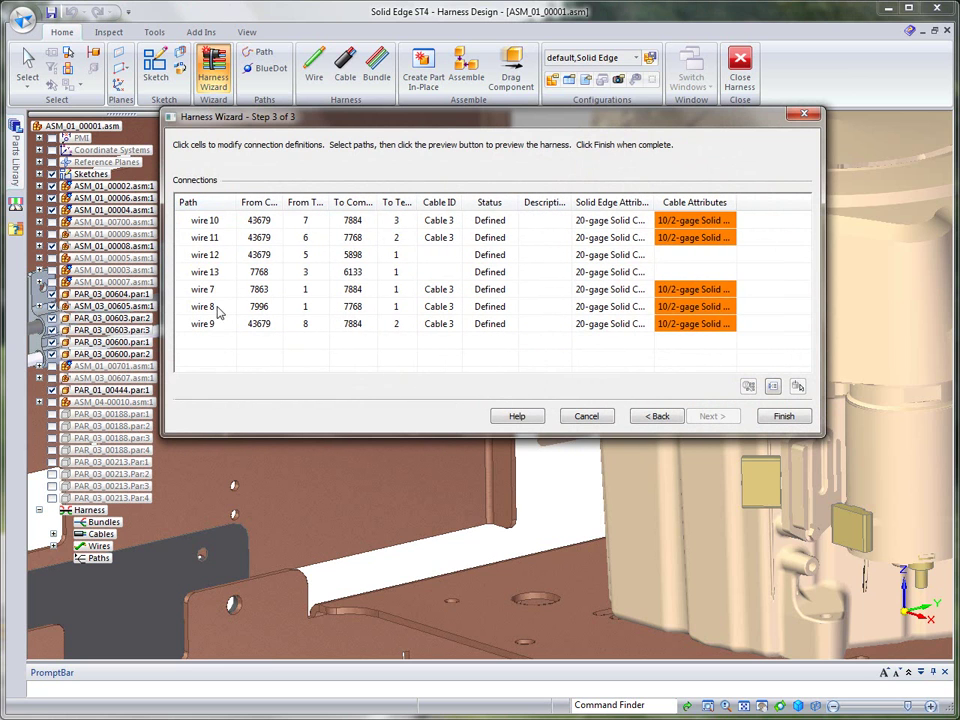
{"action": "left_click_drag", "start_coordinate": [283, 202], "coordinate": [344, 202]}
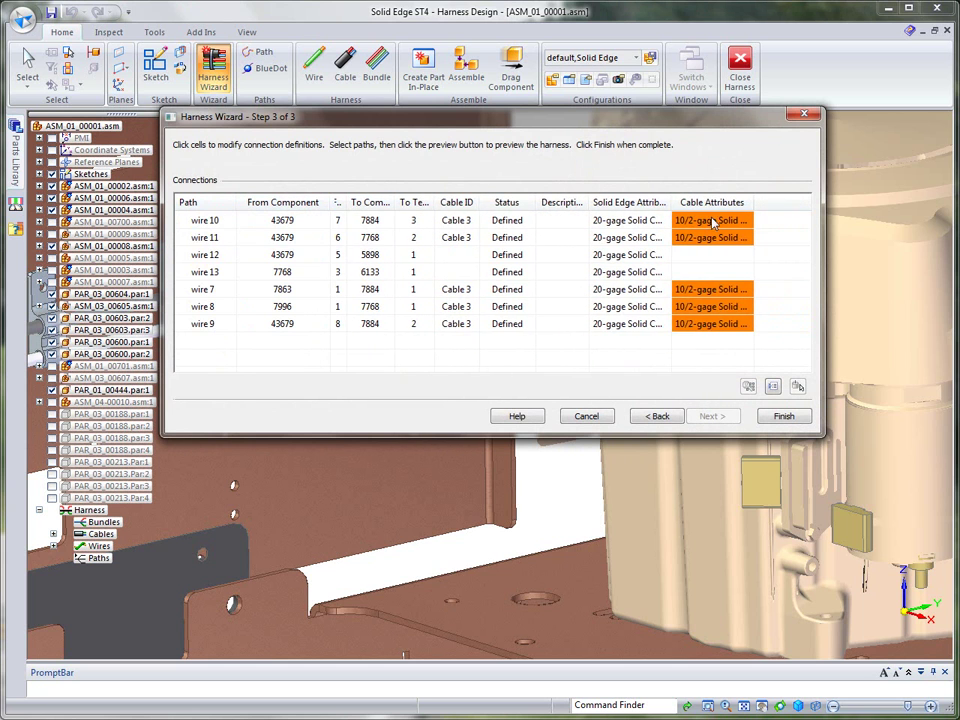
{"action": "left_click", "coordinate": [745, 221]}
{"action": "left_click", "coordinate": [747, 221]}
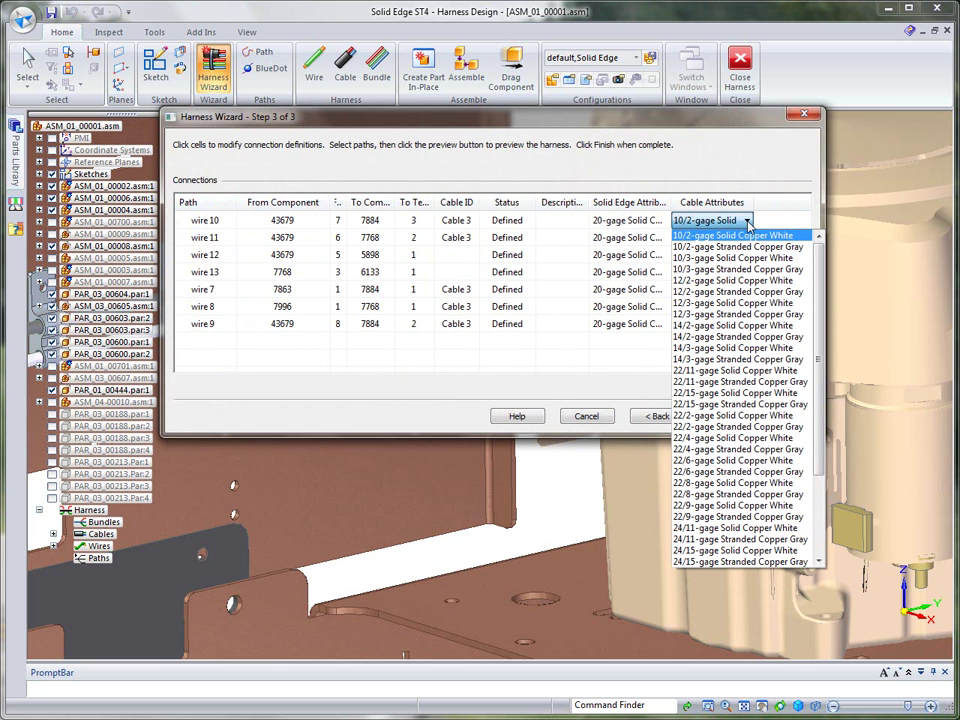
{"action": "left_click", "coordinate": [735, 325]}
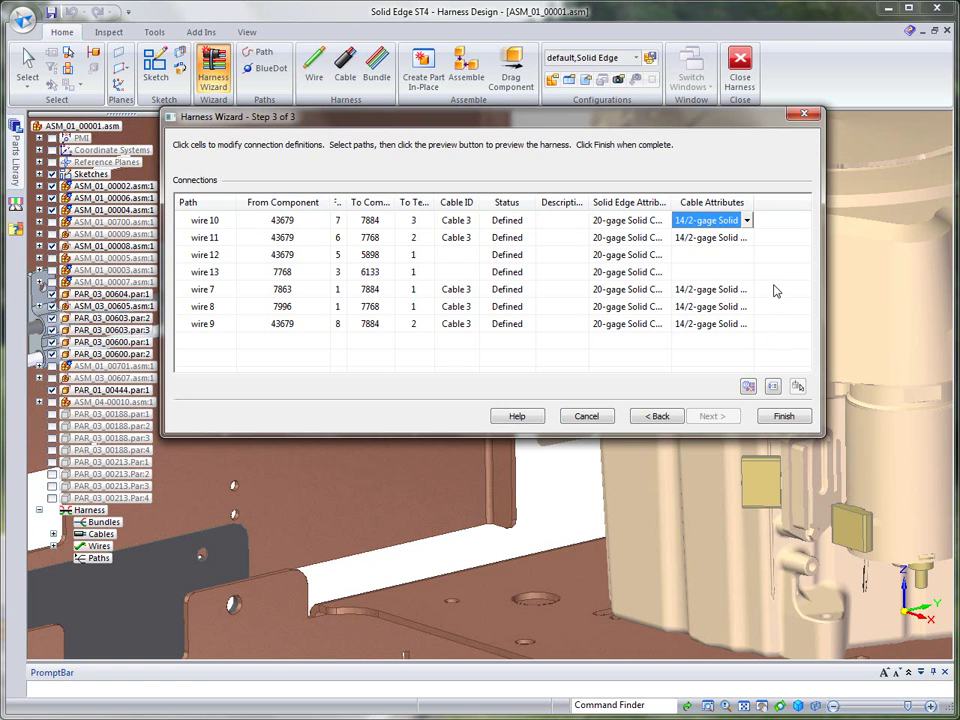
Set the cable sheathing strip back length to 15% in the connection options and finish the wizard to generate the harness
{"action": "left_click", "coordinate": [773, 386]}
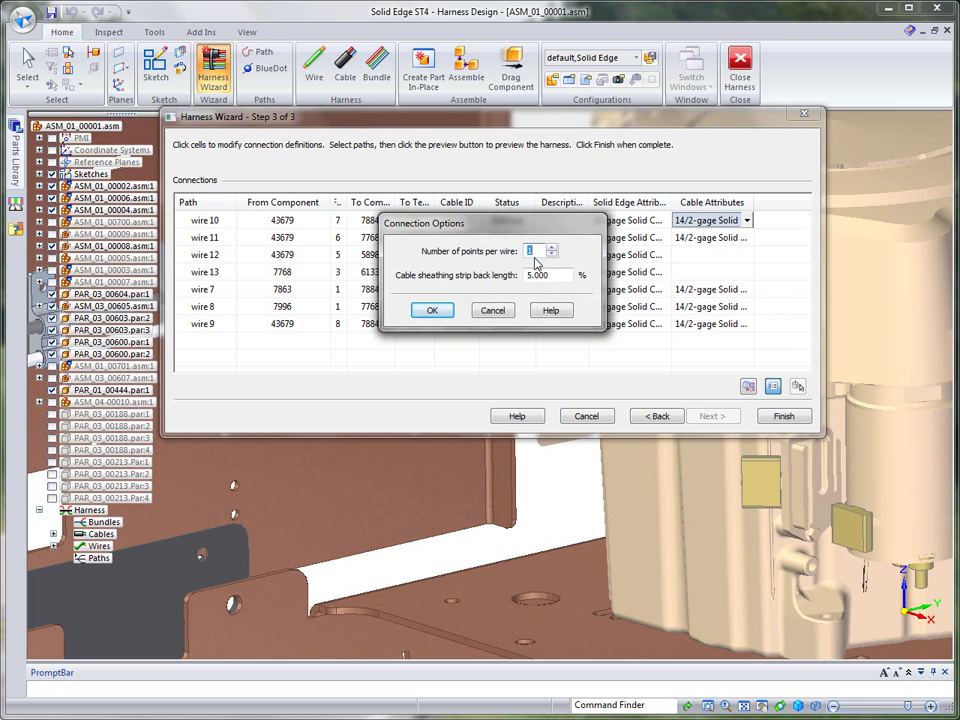
{"action": "key", "text": "Tab"}
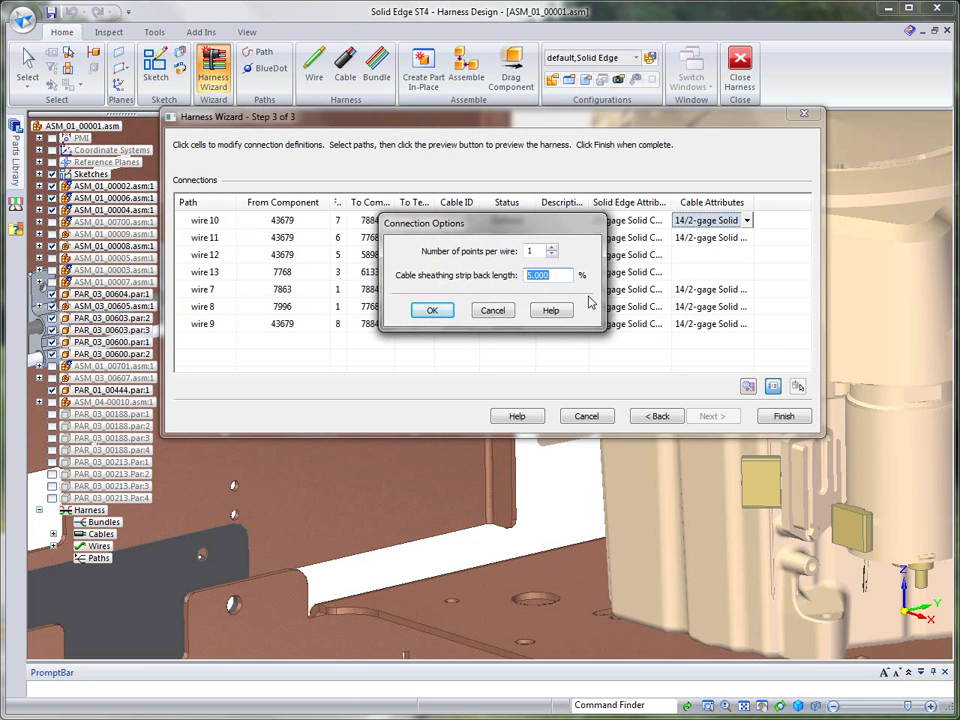
{"action": "type", "text": "15"}
{"action": "key", "text": "Return"}
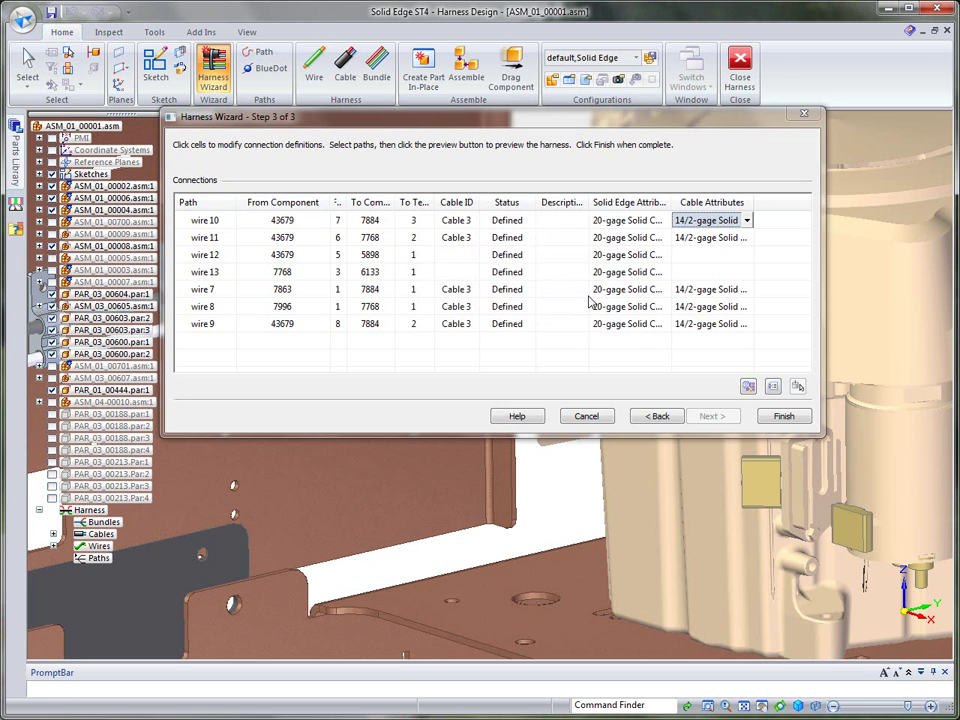
{"action": "left_click", "coordinate": [785, 417]}
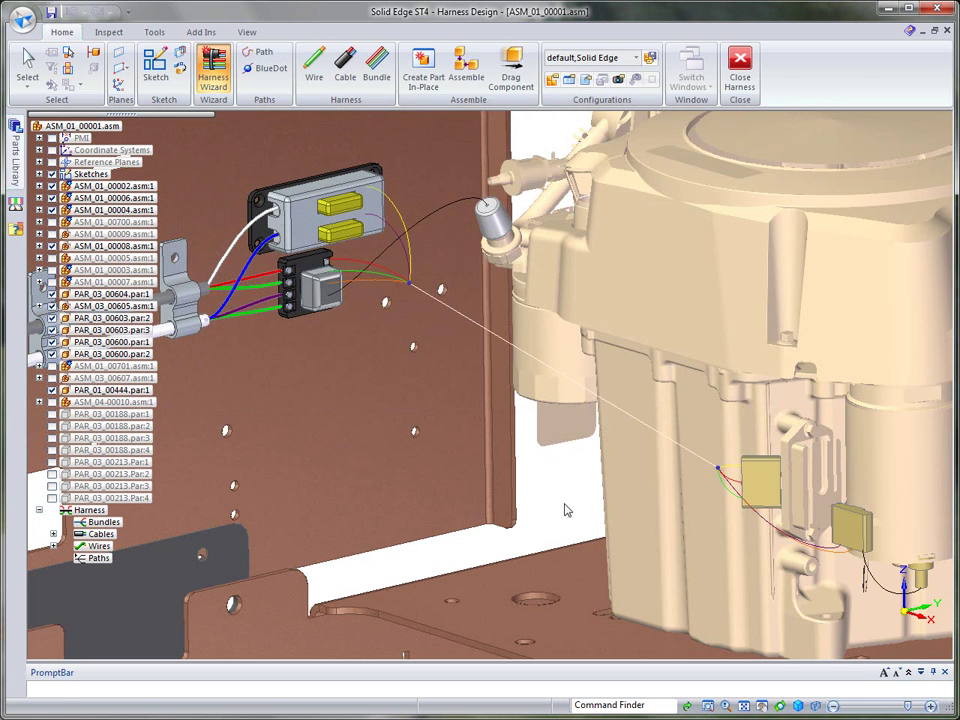
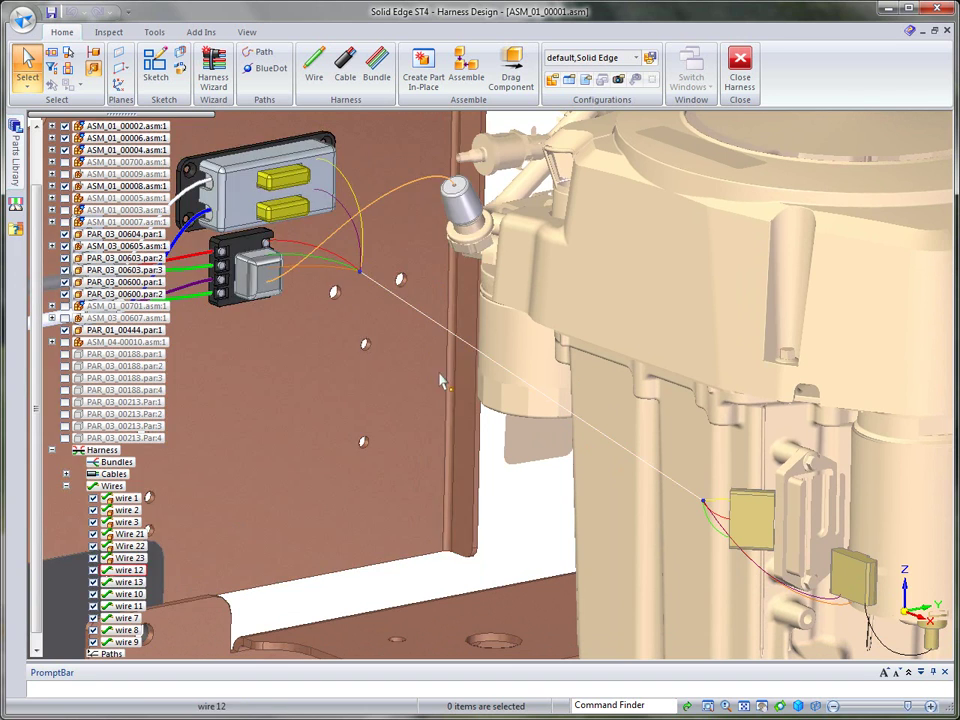
Move the BlueDot at the cable's engine end down and away from the connectors to about X 34.2, Y 683.8, Z 60.0 mm
{"action": "scroll", "coordinate": [512, 482], "scroll_direction": "up", "scroll_amount": 3}
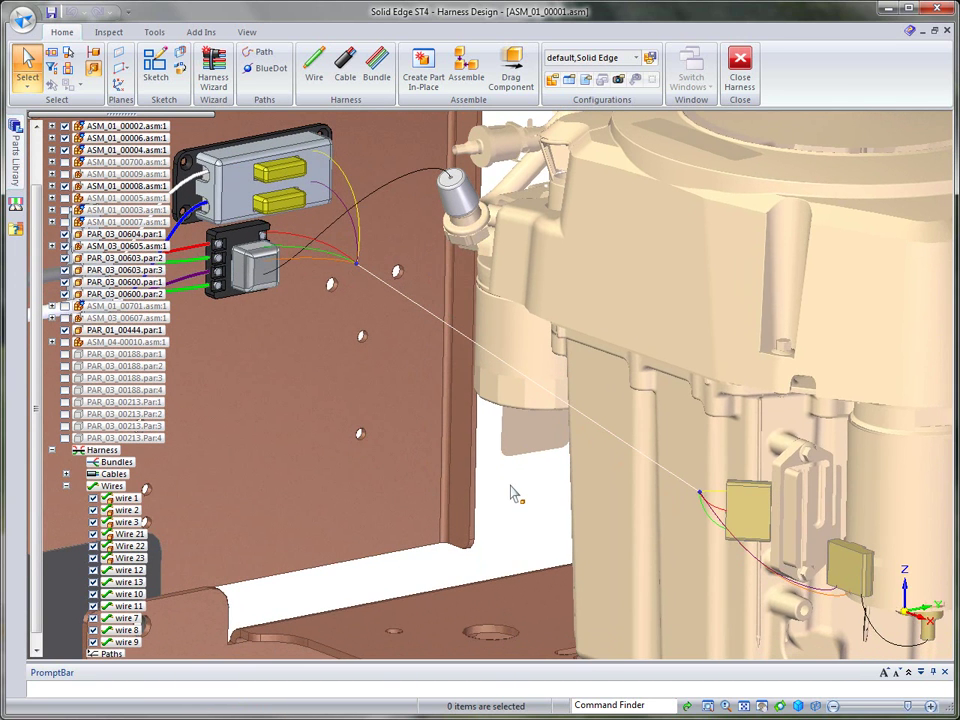
{"action": "right_click", "coordinate": [697, 487]}
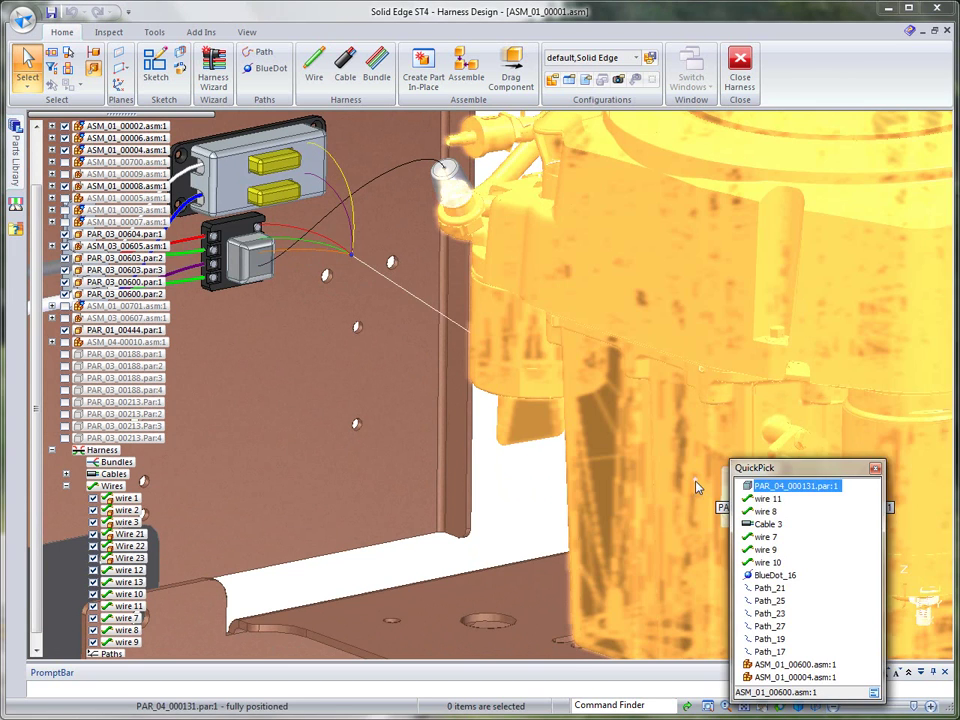
{"action": "left_click", "coordinate": [777, 578]}
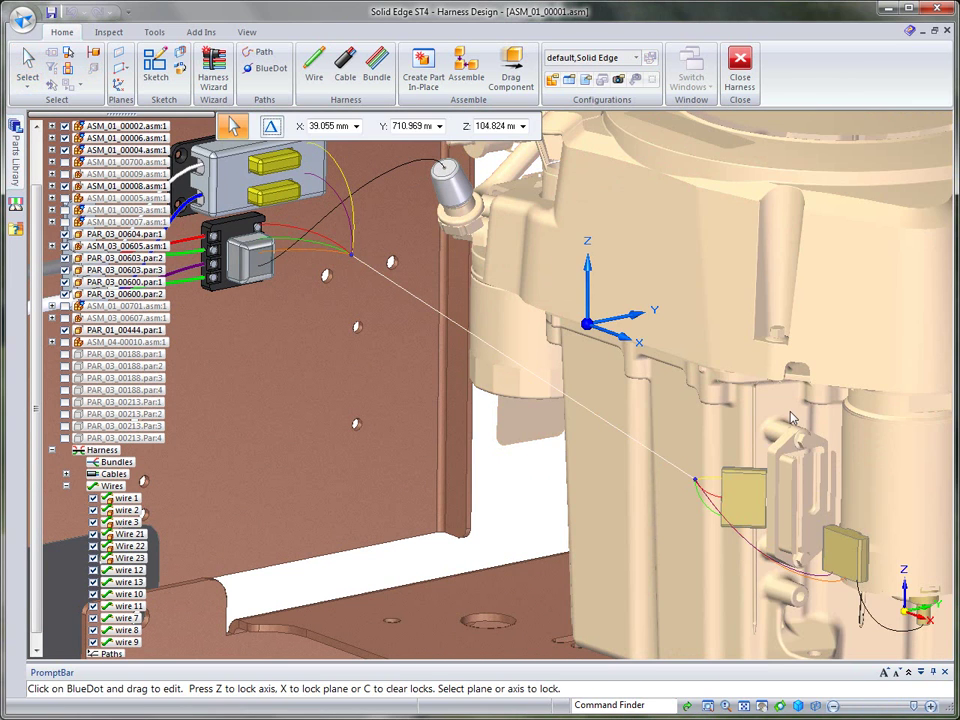
{"action": "left_click_drag", "start_coordinate": [695, 481], "coordinate": [652, 567]}
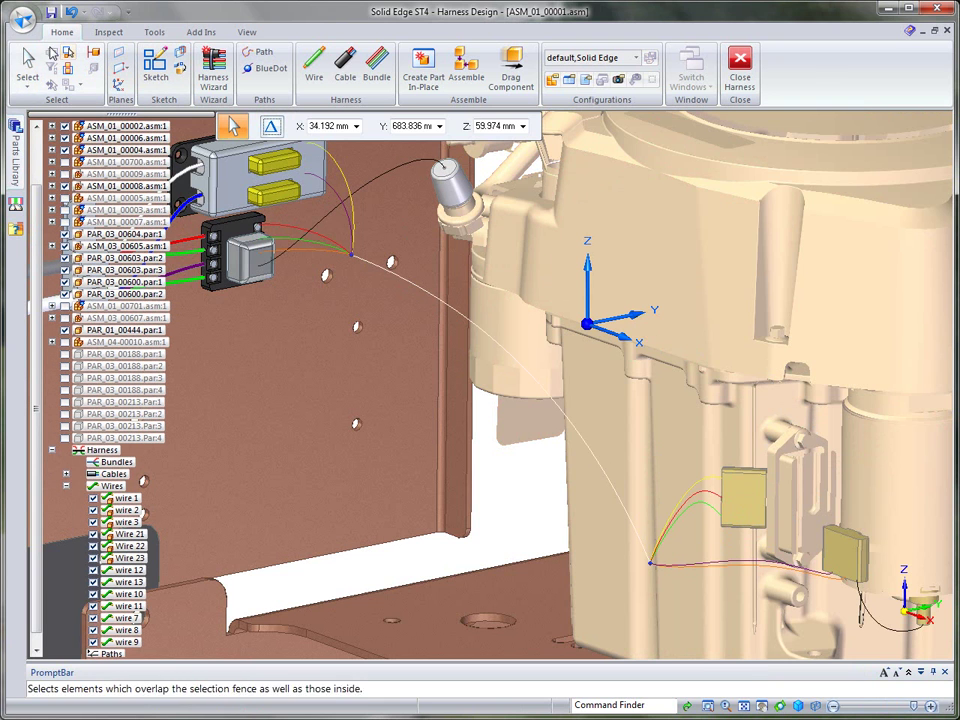
Edit the paths of the orange and purple wires at the engine connector, lowering their midpoints to about Z 42.3 mm and Z 47.3 mm
{"action": "left_click", "coordinate": [28, 62]}
{"action": "scroll", "coordinate": [536, 283], "scroll_direction": "up", "scroll_amount": 3}
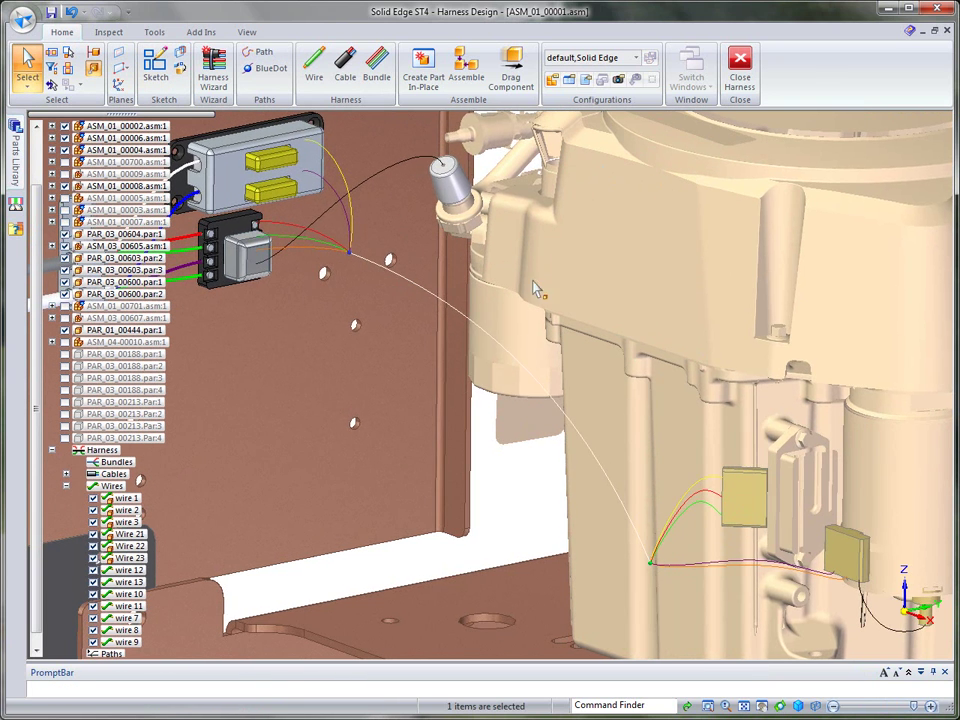
{"action": "scroll", "coordinate": [456, 422], "scroll_direction": "up", "scroll_amount": 2}
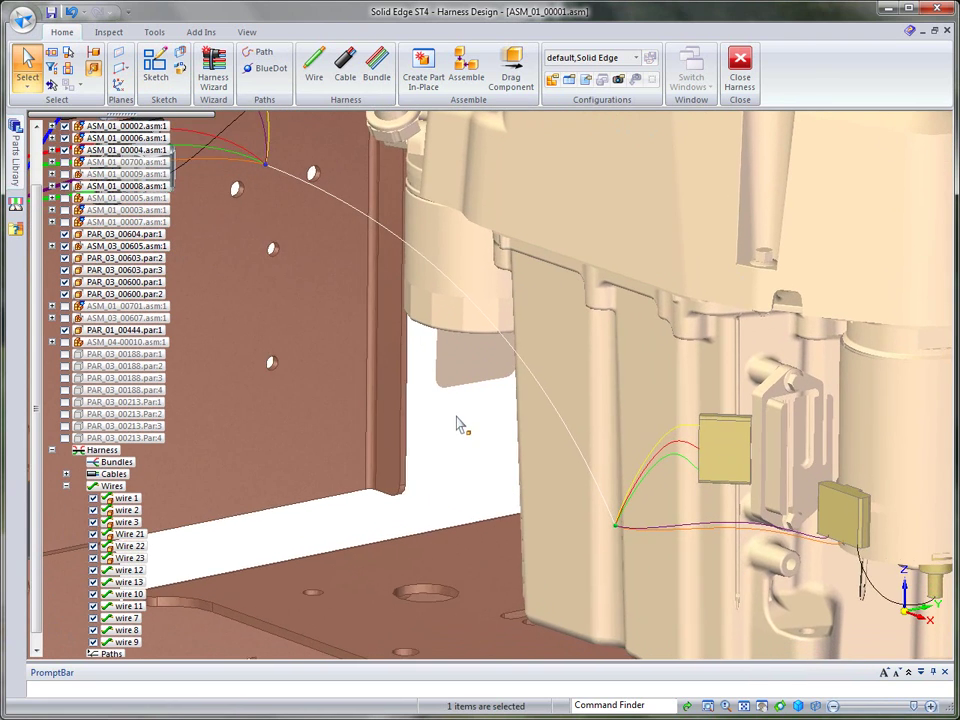
{"action": "scroll", "coordinate": [397, 386], "scroll_direction": "up", "scroll_amount": 3}
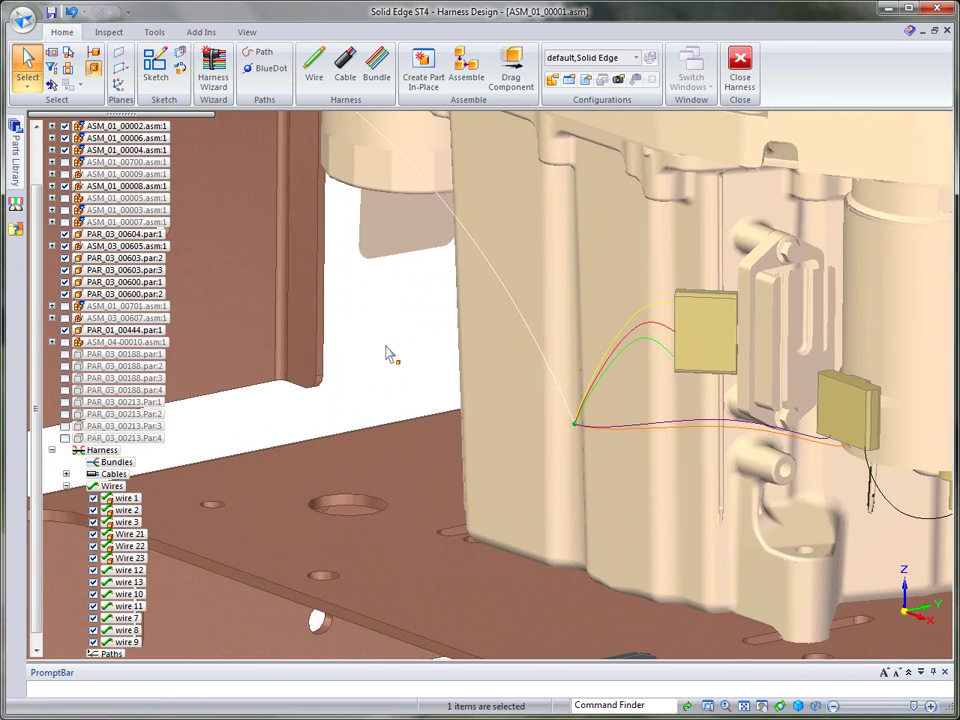
{"action": "scroll", "coordinate": [343, 307], "scroll_direction": "up", "scroll_amount": 2}
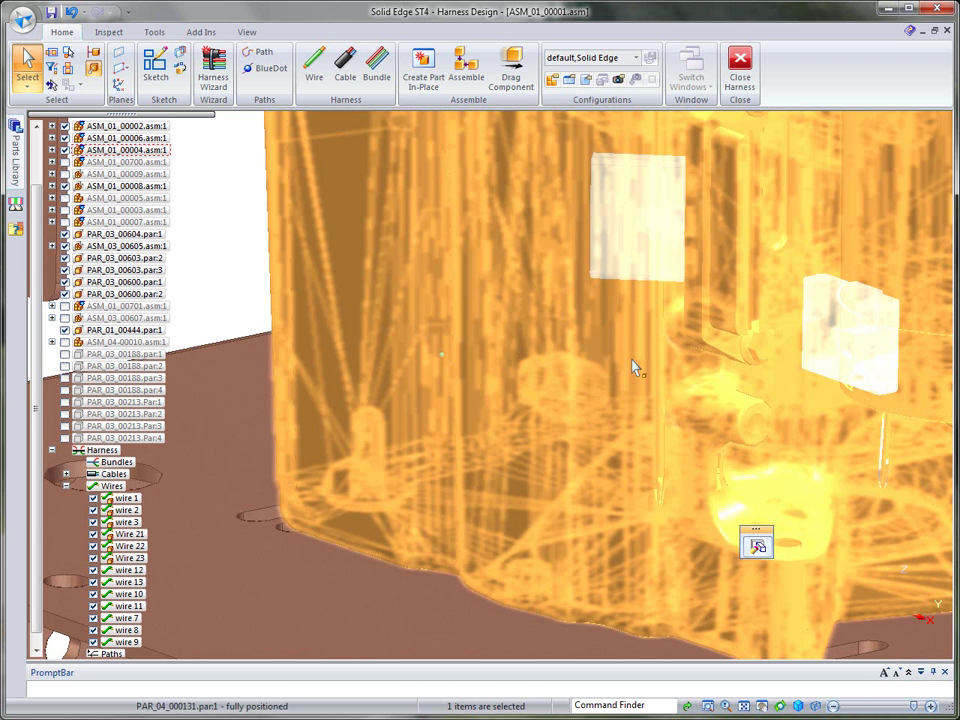
{"action": "right_click", "coordinate": [634, 365]}
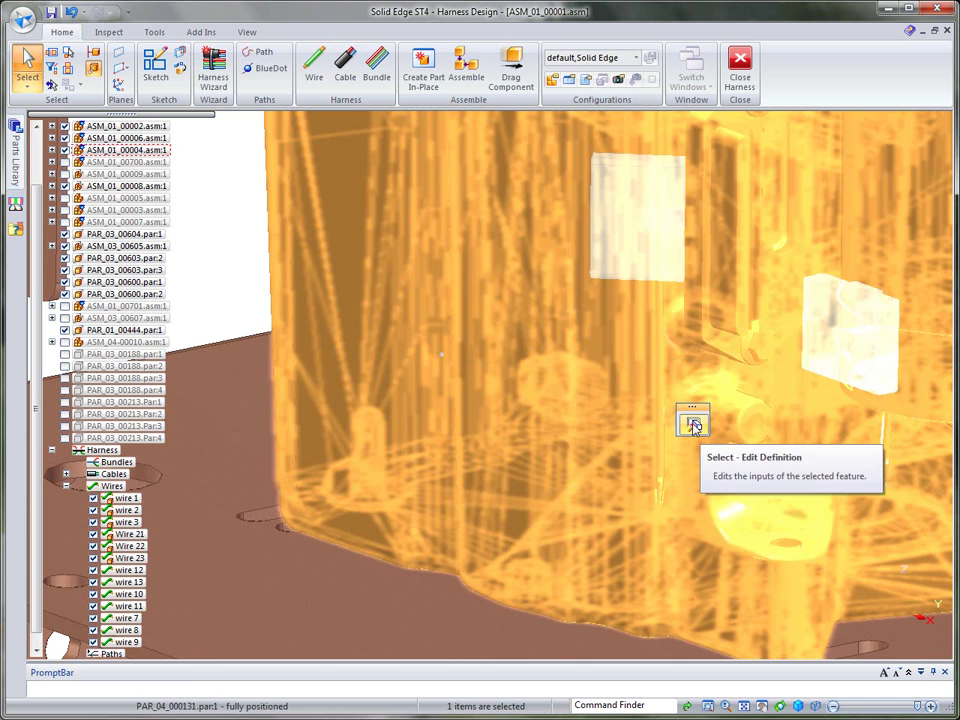
{"action": "left_click", "coordinate": [693, 425]}
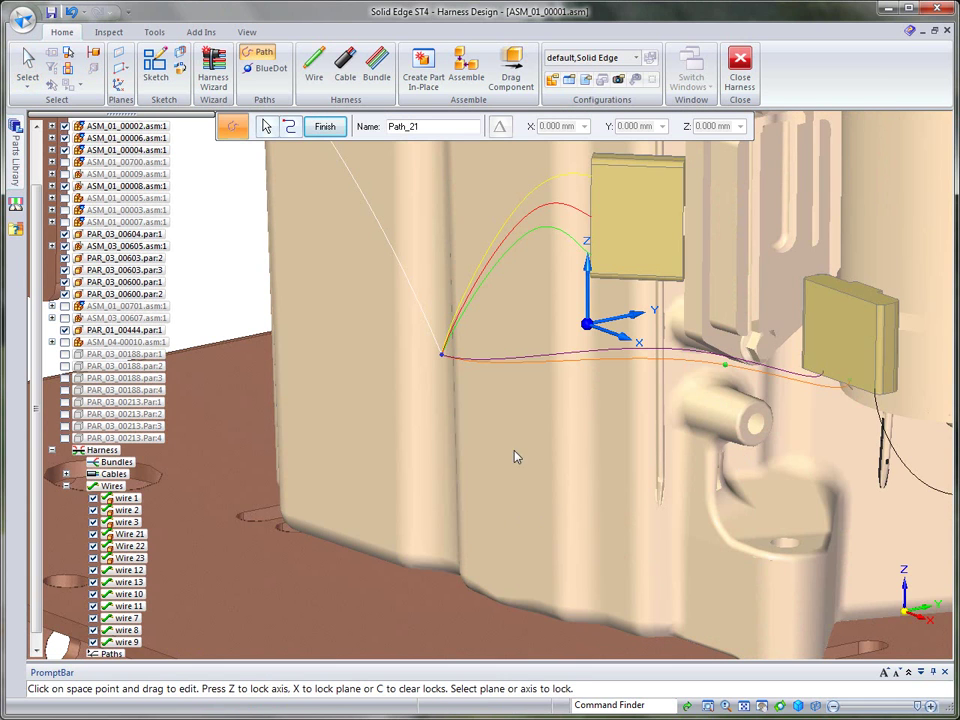
{"action": "left_click_drag", "start_coordinate": [588, 325], "coordinate": [361, 472]}
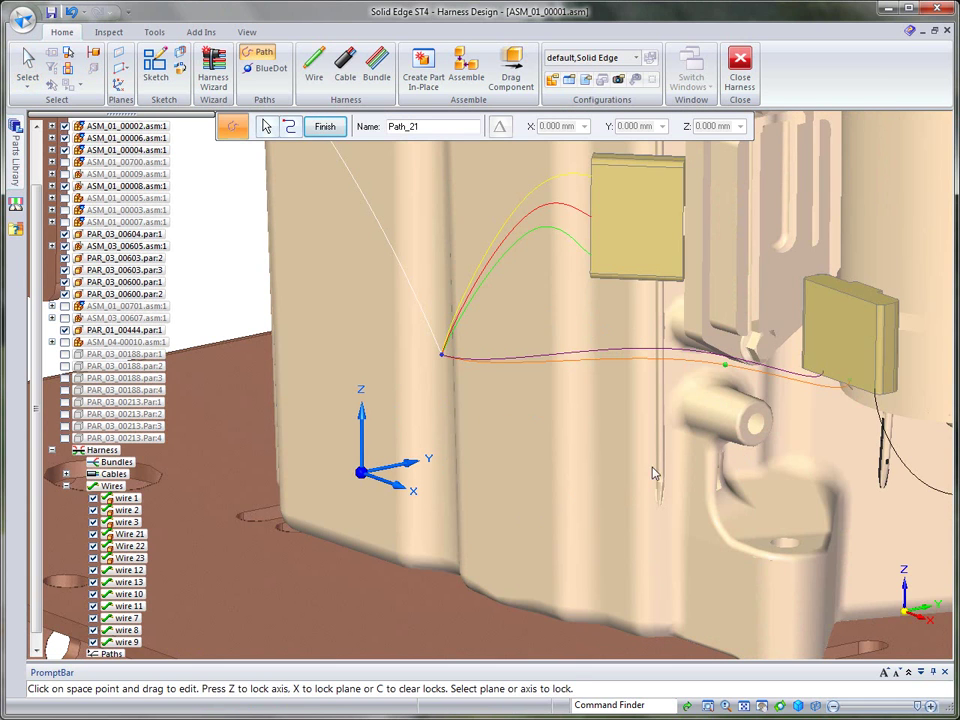
{"action": "left_click", "coordinate": [726, 369]}
{"action": "left_click_drag", "start_coordinate": [725, 366], "coordinate": [705, 441]}
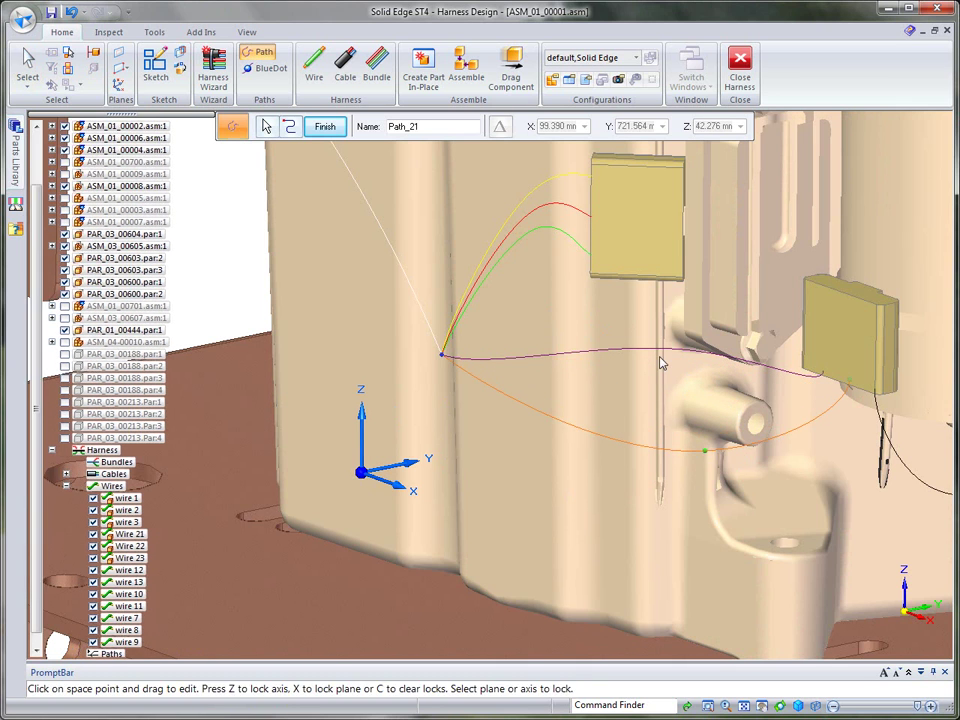
{"action": "left_click_drag", "start_coordinate": [707, 363], "coordinate": [704, 427]}
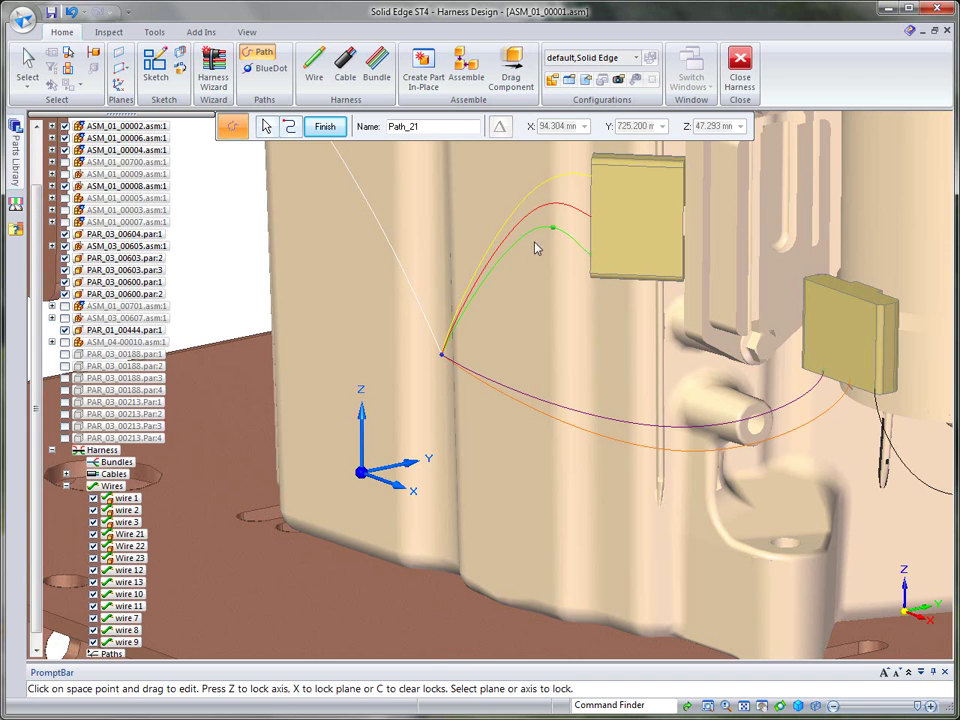
Reshape the green, red and yellow wires so they sag below the upper engine connector, the yellow one to about X 51.6, Y 692.8, Z 76.7 mm
{"action": "left_click_drag", "start_coordinate": [553, 231], "coordinate": [548, 255]}
{"action": "left_click_drag", "start_coordinate": [525, 319], "coordinate": [486, 347]}
{"action": "left_click_drag", "start_coordinate": [553, 209], "coordinate": [500, 326]}
{"action": "left_click_drag", "start_coordinate": [557, 171], "coordinate": [509, 303]}
{"action": "scroll", "coordinate": [211, 221], "scroll_direction": "down", "scroll_amount": 5}
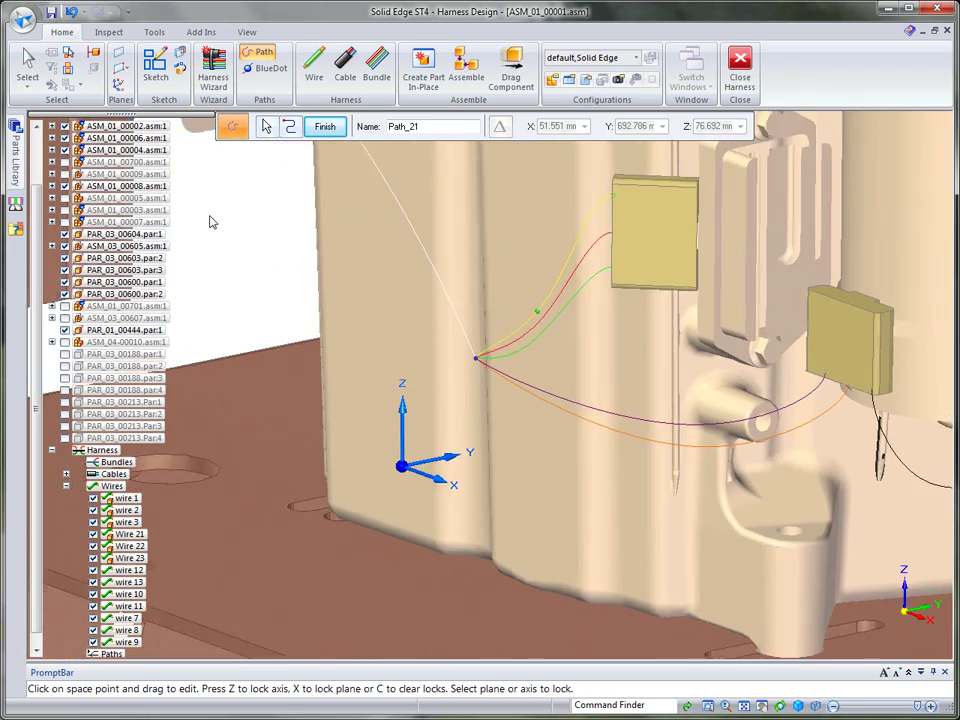
{"action": "scroll", "coordinate": [540, 356], "scroll_direction": "down", "scroll_amount": 4}
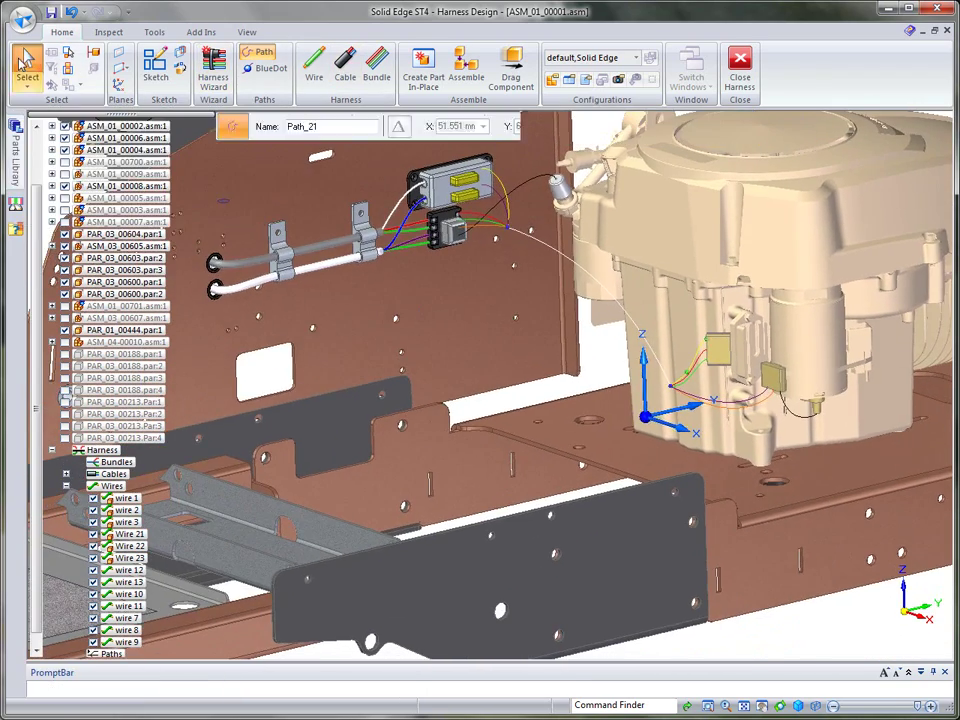
{"action": "left_click", "coordinate": [27, 62]}
Create physical conductors for the entire harness and hide all wires in the view
{"action": "left_click", "coordinate": [100, 450]}
{"action": "right_click", "coordinate": [95, 455]}
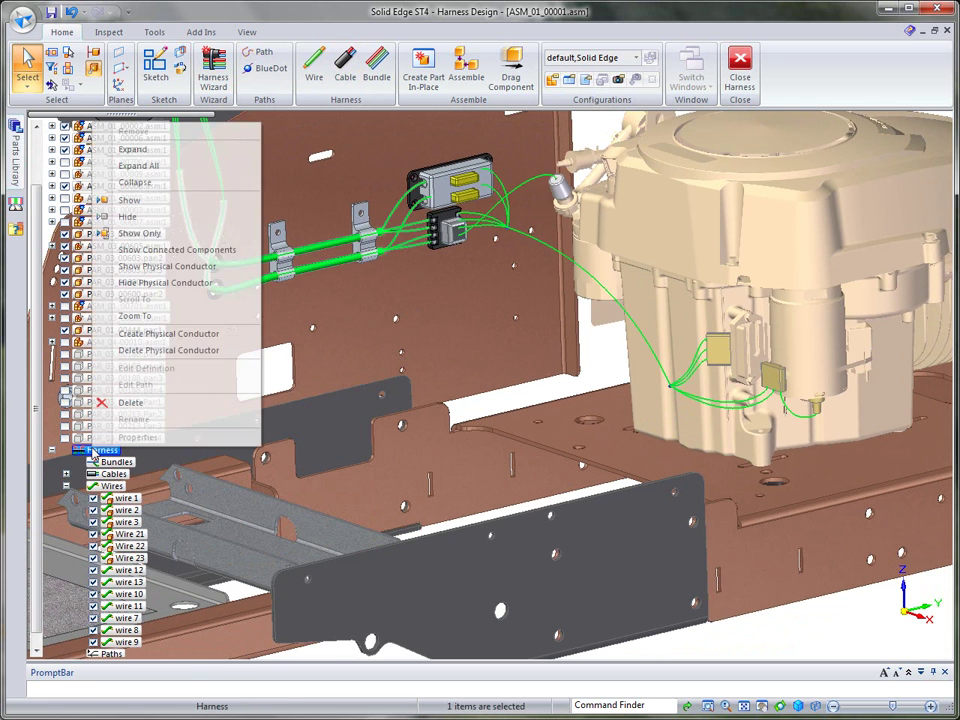
{"action": "left_click", "coordinate": [168, 334]}
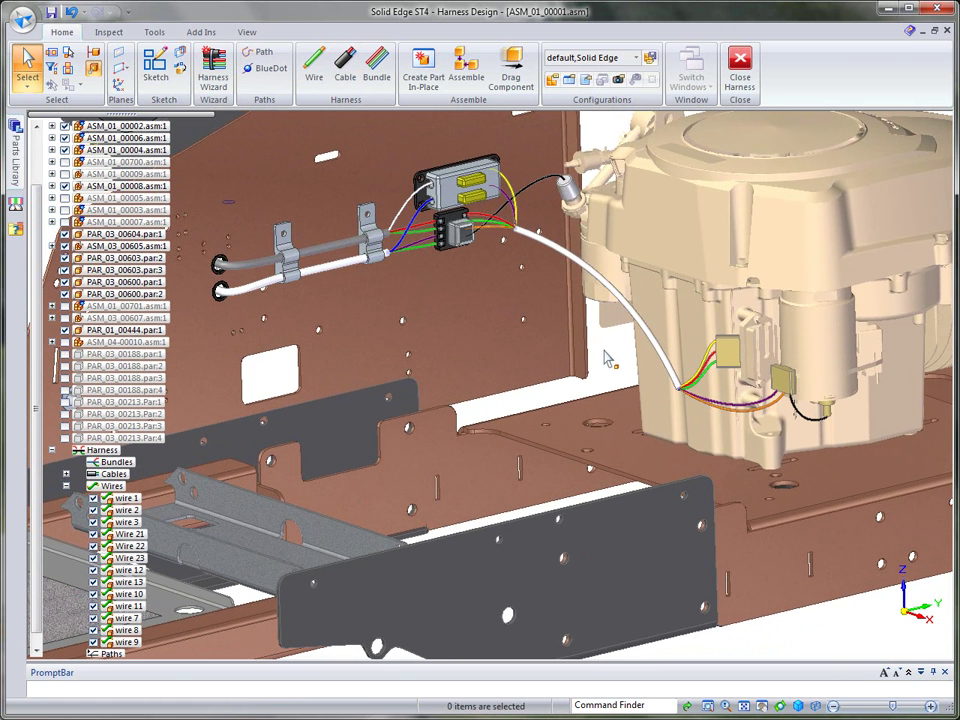
{"action": "right_click", "coordinate": [857, 628]}
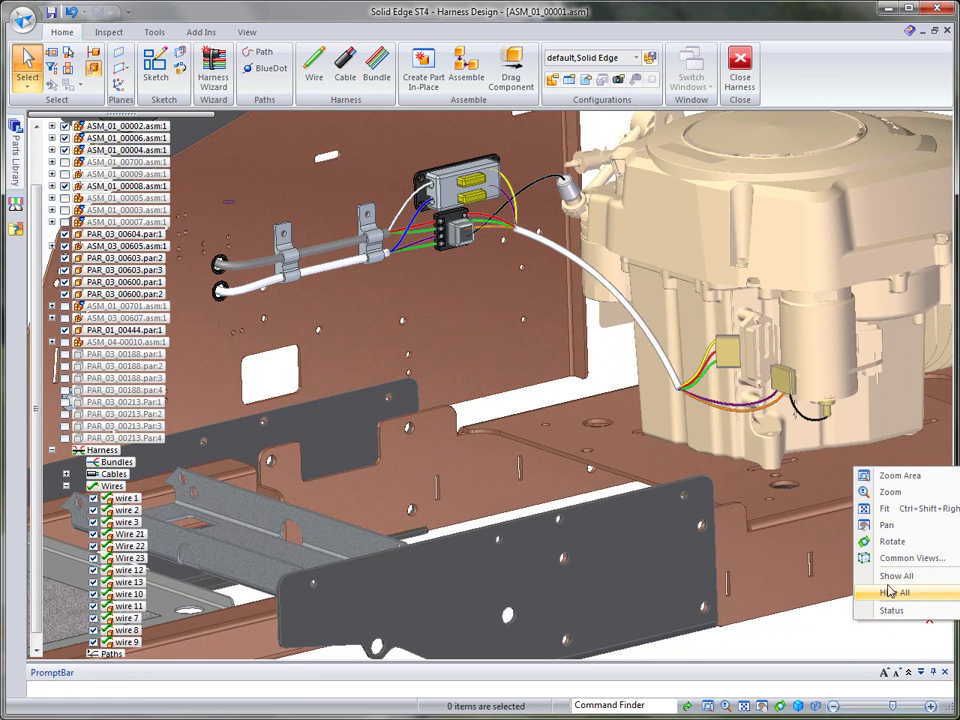
{"action": "mouse_move", "coordinate": [889, 594]}
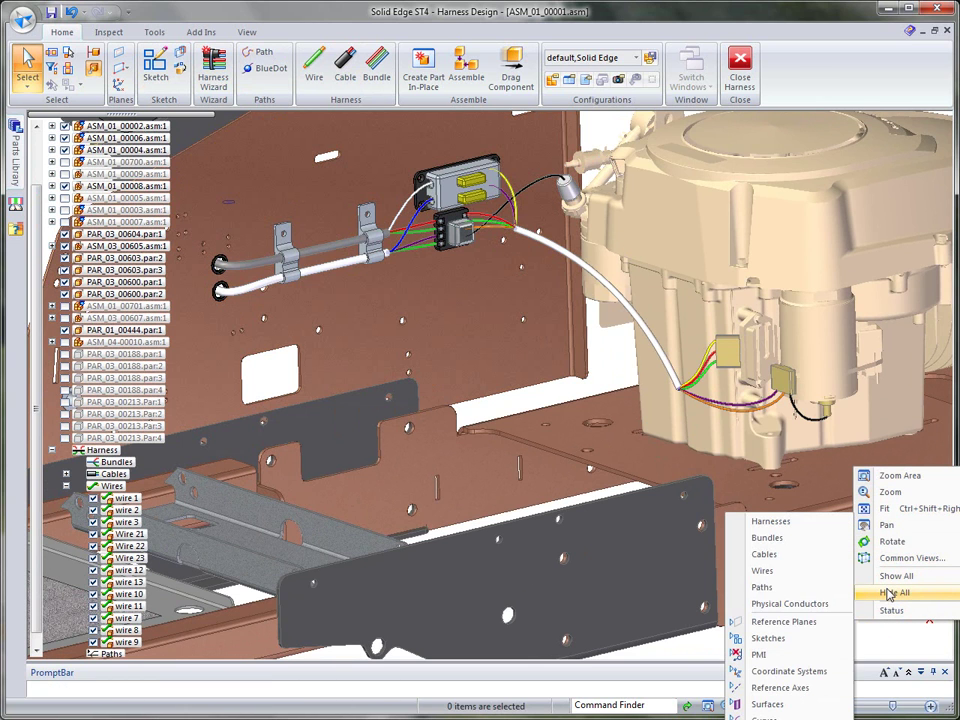
{"action": "left_click", "coordinate": [769, 574]}
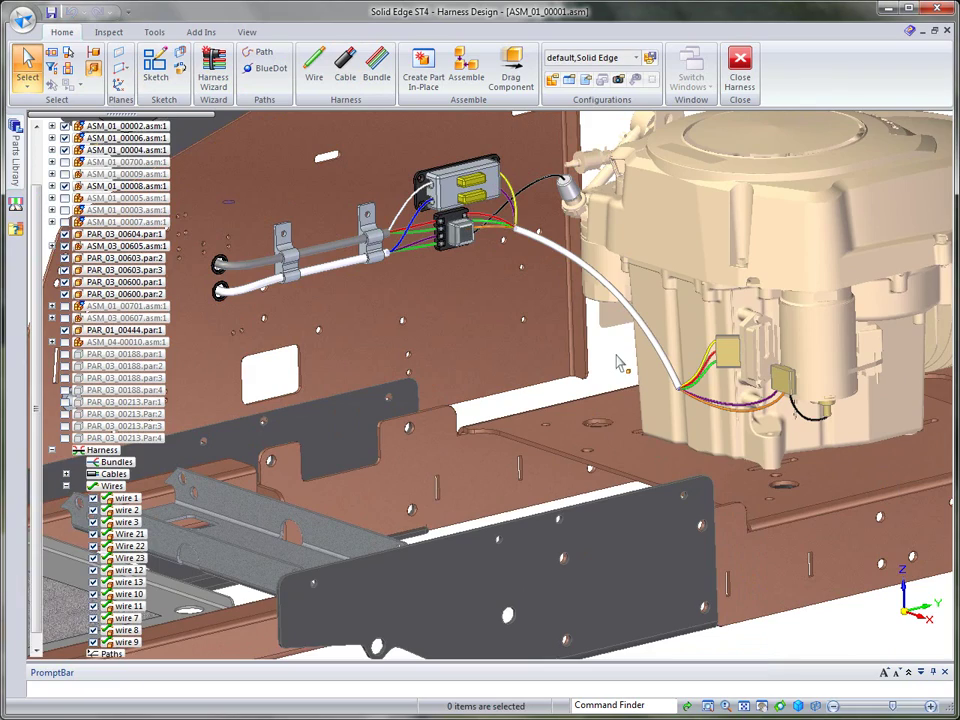
Inspect the finished conductors between fuse box, relay and engine, and preview the harness report format for all components
{"action": "scroll", "coordinate": [650, 324], "scroll_direction": "up", "scroll_amount": 10}
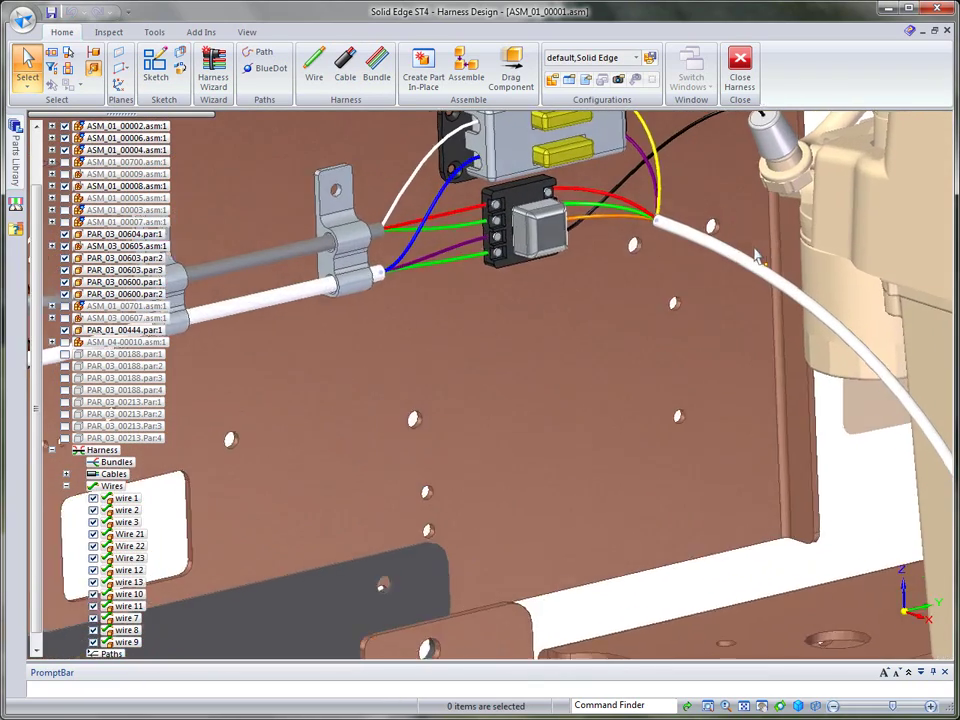
{"action": "scroll", "coordinate": [816, 224], "scroll_direction": "down", "scroll_amount": 6}
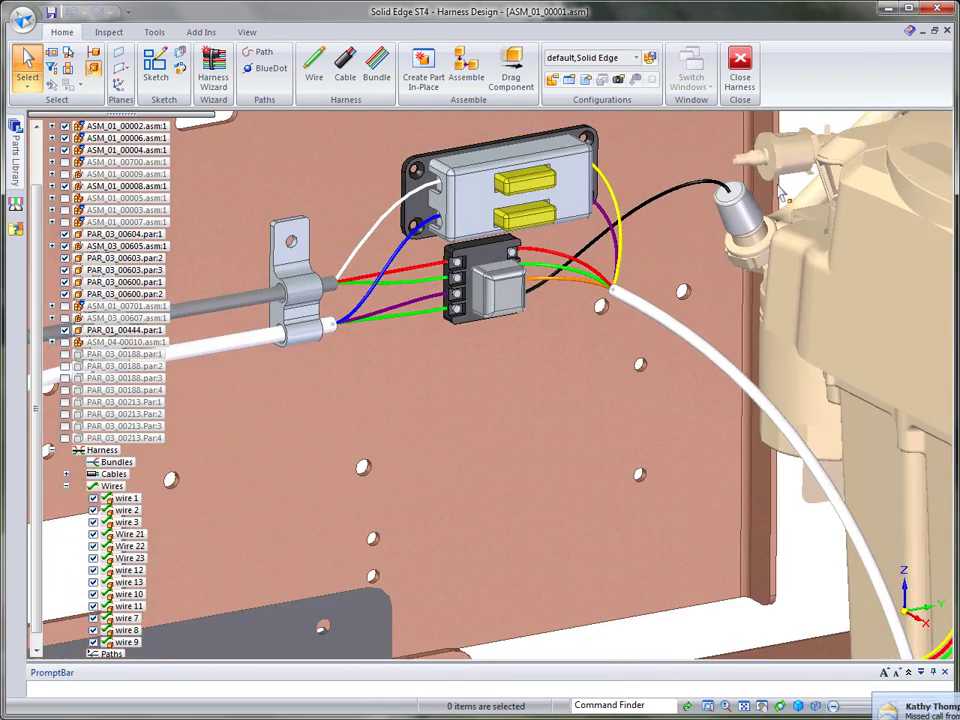
{"action": "scroll", "coordinate": [771, 191], "scroll_direction": "down", "scroll_amount": 1}
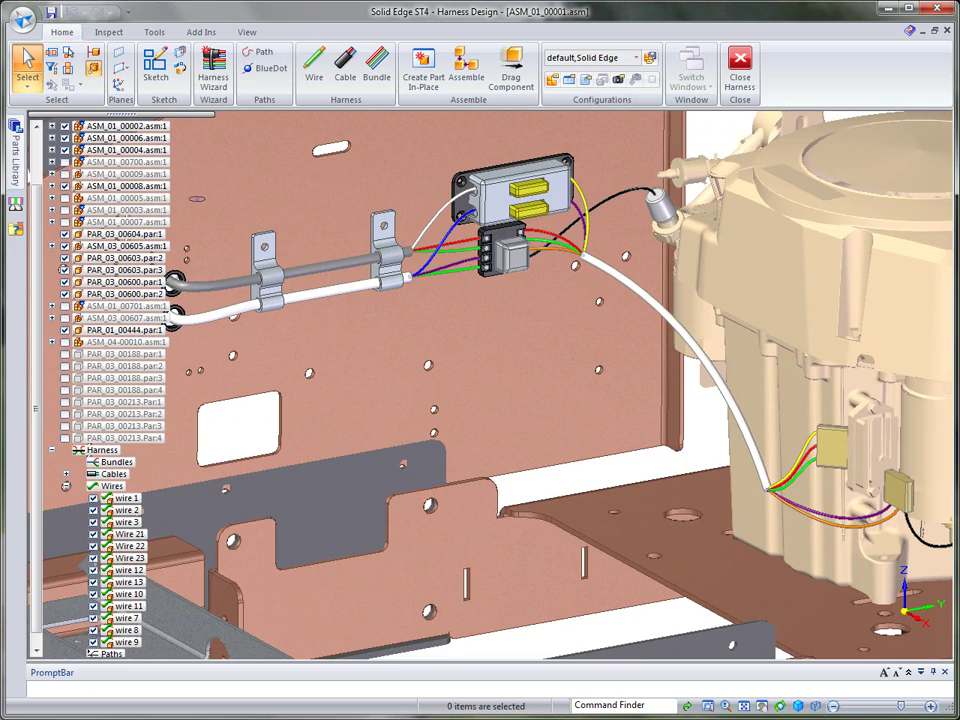
{"action": "scroll", "coordinate": [925, 560], "scroll_direction": "down", "scroll_amount": 5}
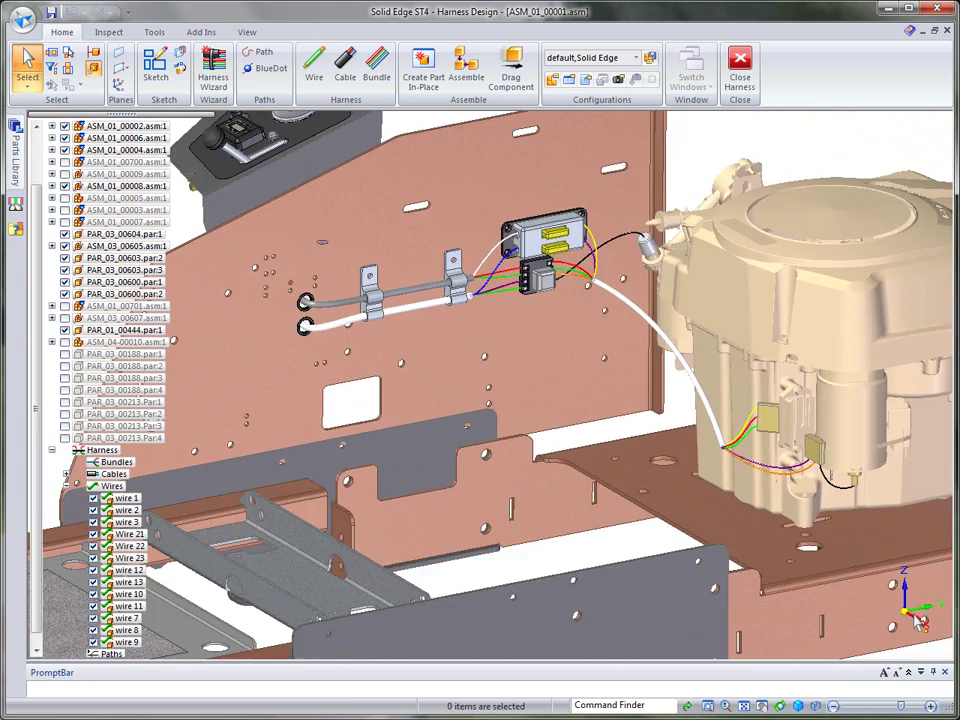
{"action": "scroll", "coordinate": [925, 560], "scroll_direction": "down", "scroll_amount": 1}
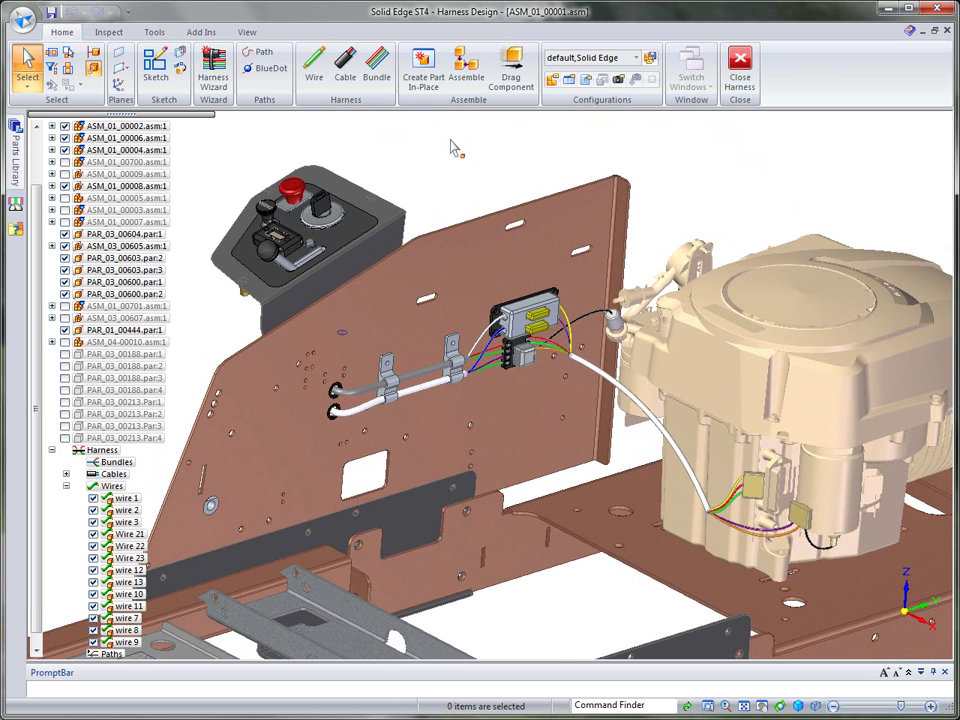
{"action": "left_click", "coordinate": [156, 33]}
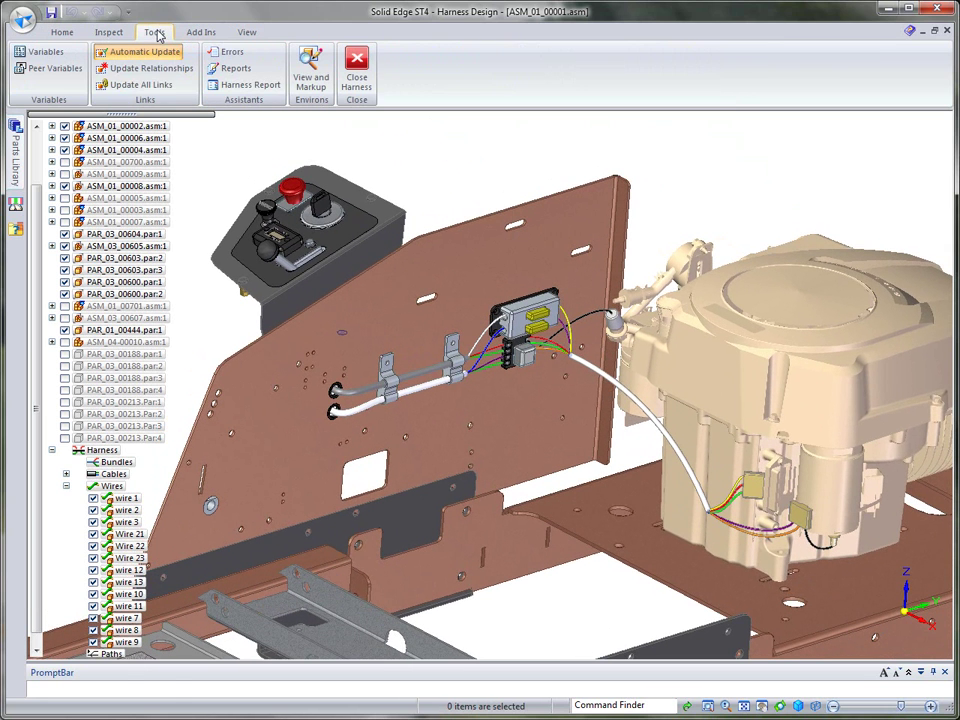
{"action": "left_click", "coordinate": [250, 87]}
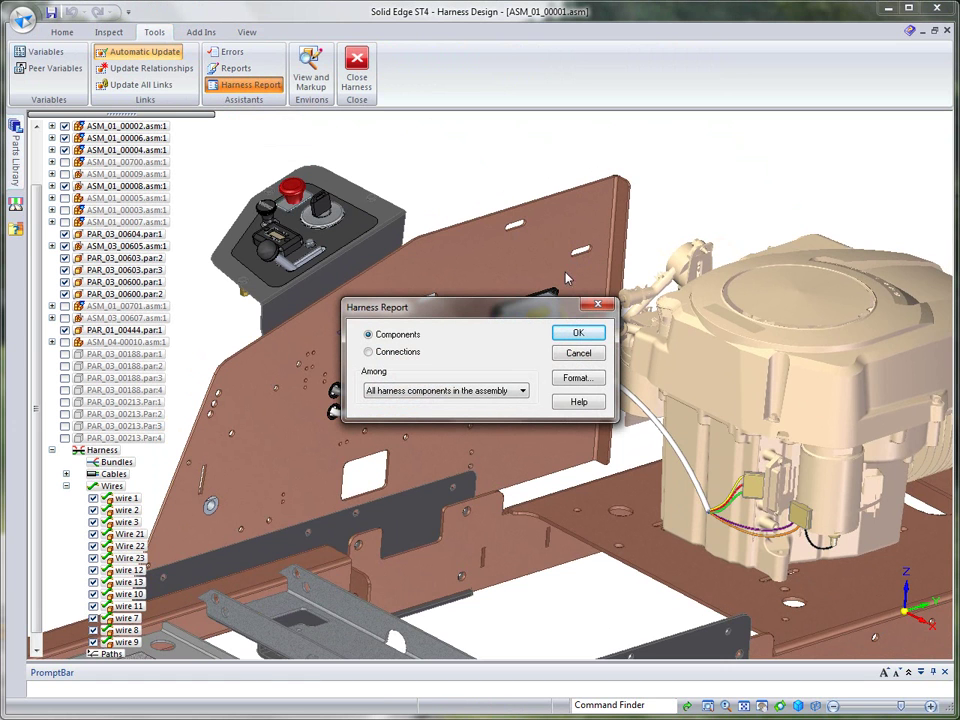
{"action": "left_click", "coordinate": [580, 378]}
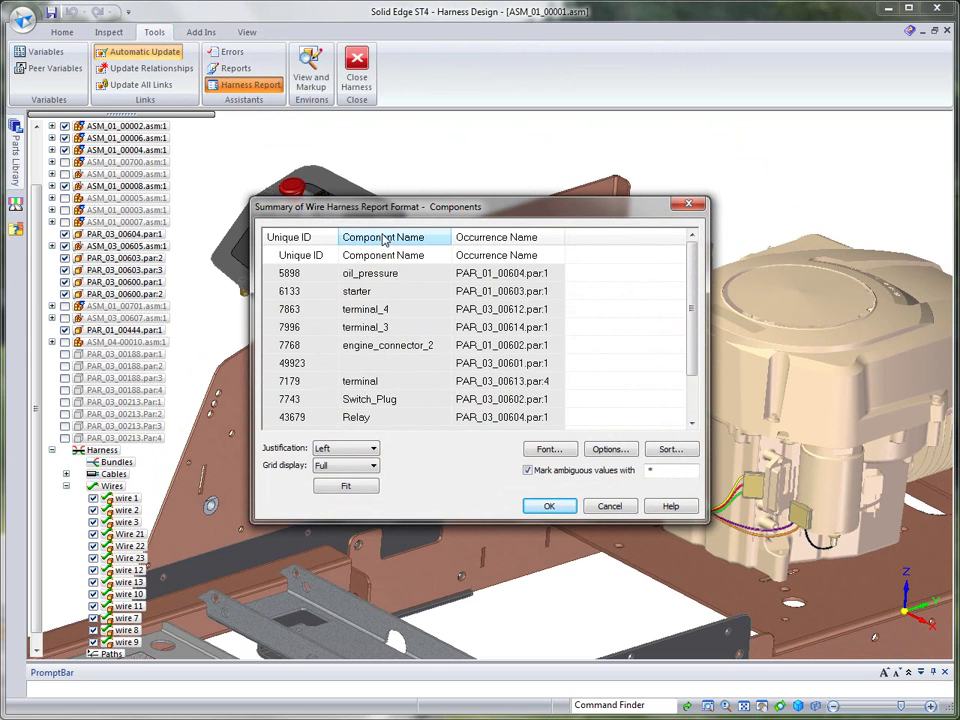
{"action": "mouse_move", "coordinate": [694, 300]}
{"action": "left_mouse_down"}
{"action": "mouse_move", "coordinate": [696, 398]}
{"action": "mouse_move", "coordinate": [689, 284]}
{"action": "left_mouse_up"}
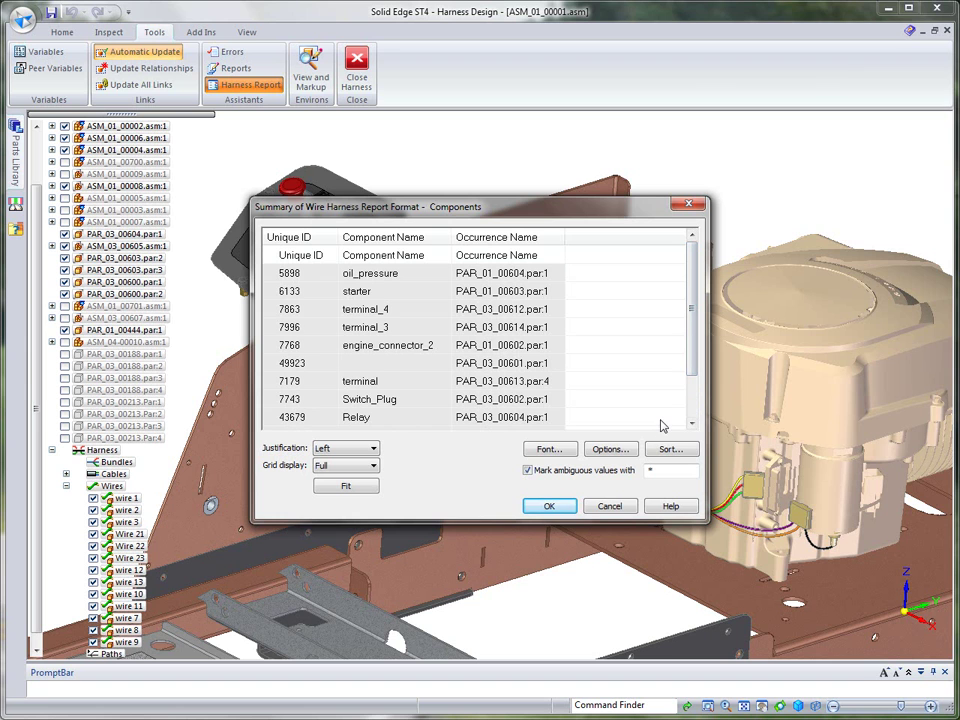
{"action": "left_click", "coordinate": [610, 506]}
Preview the harness report format for all connections, including cable IDs, wire diameters and cut lengths, and leave without generating the report
{"action": "left_click", "coordinate": [398, 353]}
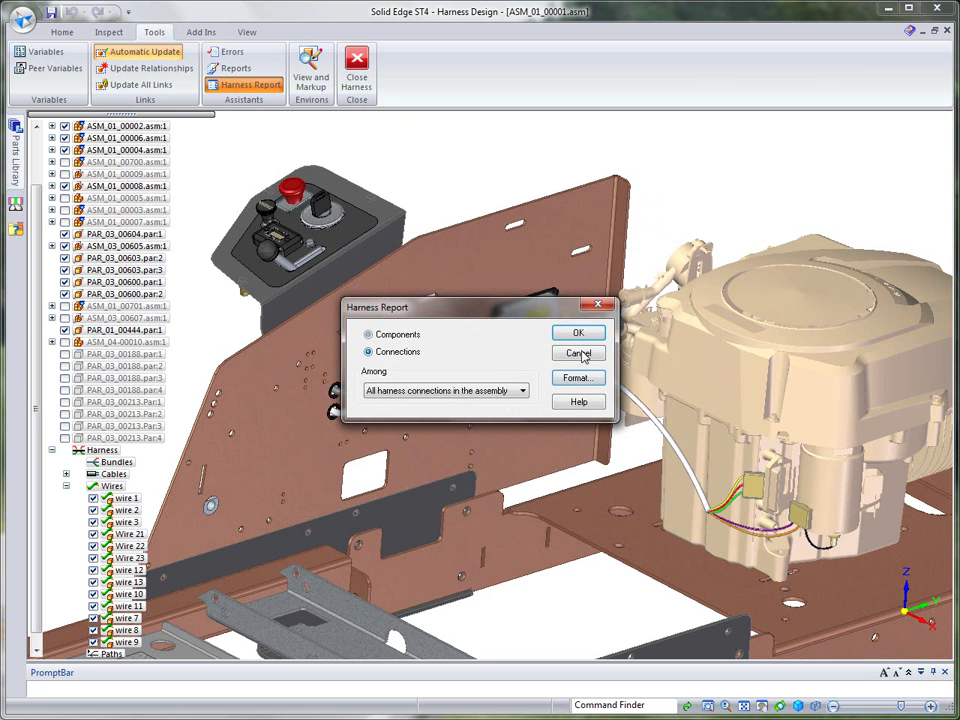
{"action": "left_click", "coordinate": [580, 377]}
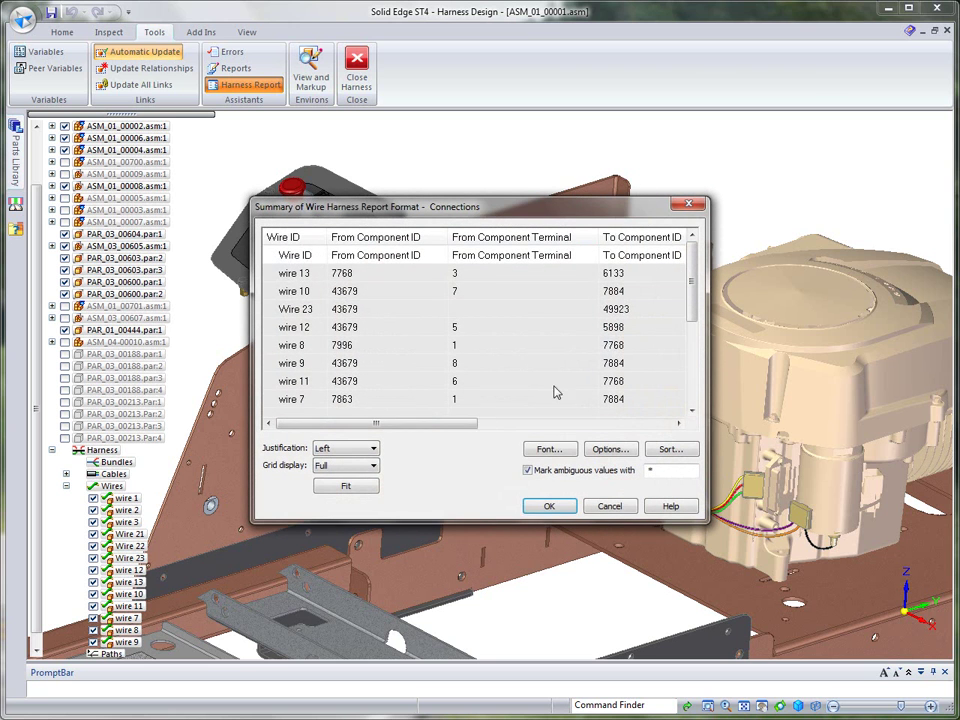
{"action": "left_click_drag", "start_coordinate": [422, 428], "coordinate": [641, 435]}
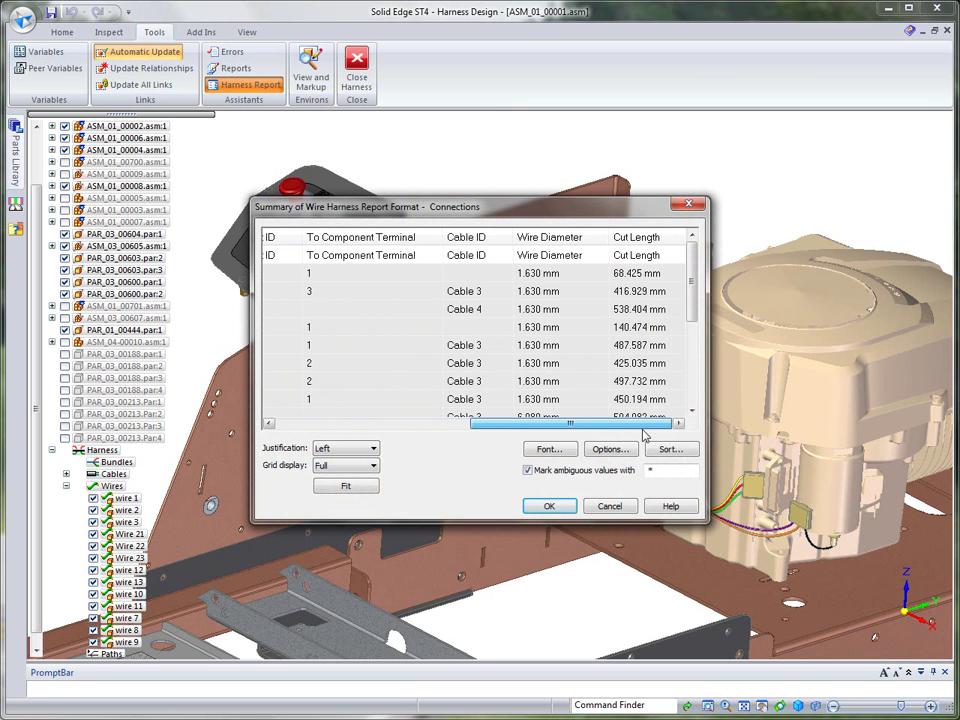
{"action": "left_click_drag", "start_coordinate": [643, 437], "coordinate": [401, 435]}
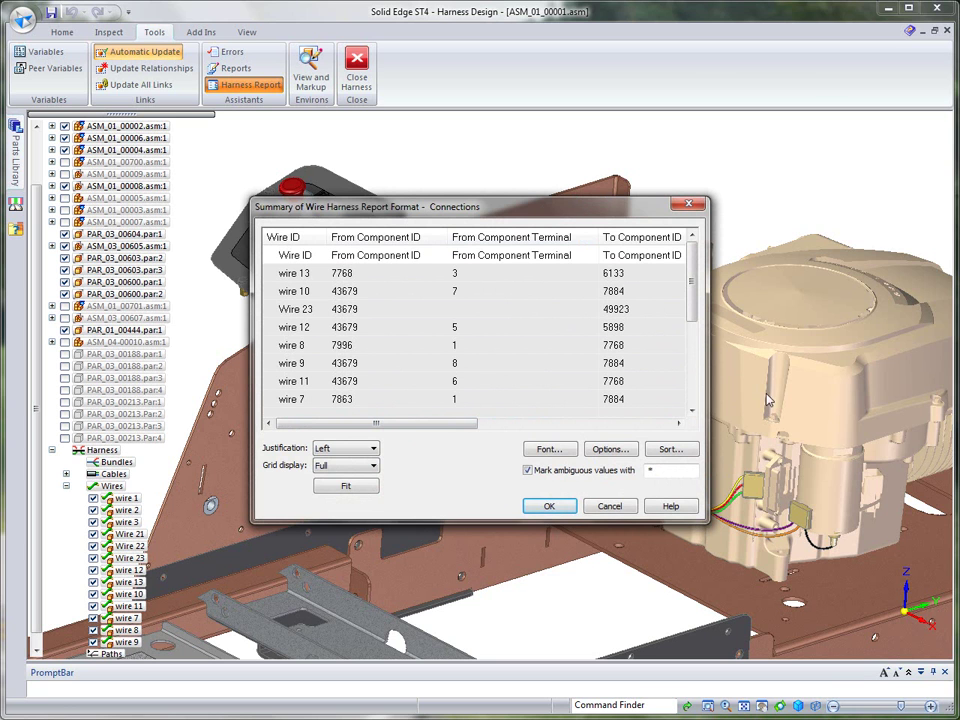
{"action": "left_click", "coordinate": [614, 508]}
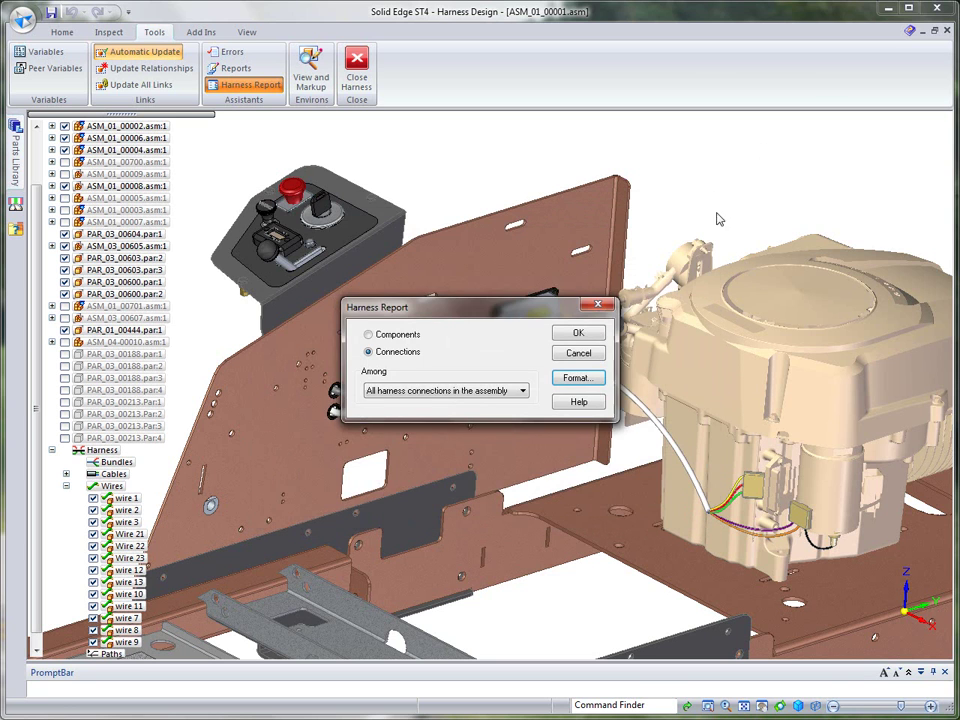
{"action": "left_click", "coordinate": [578, 353]}
Close the harness design environment and return to the mower assembly
{"action": "scroll", "coordinate": [745, 192], "scroll_direction": "down", "scroll_amount": 2}
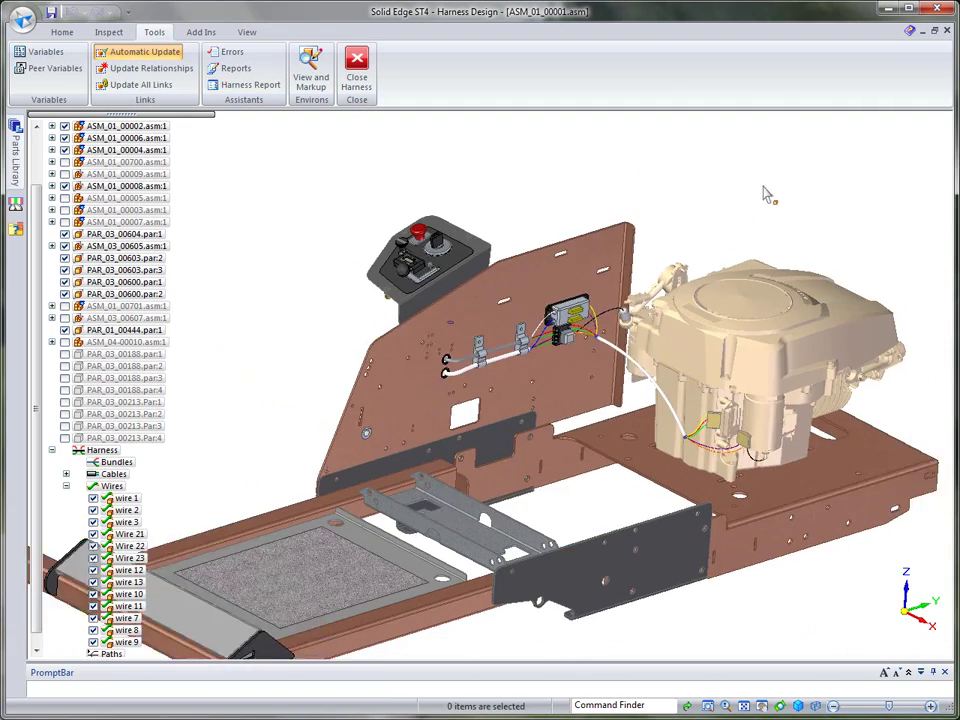
{"action": "scroll", "coordinate": [793, 178], "scroll_direction": "down", "scroll_amount": 1}
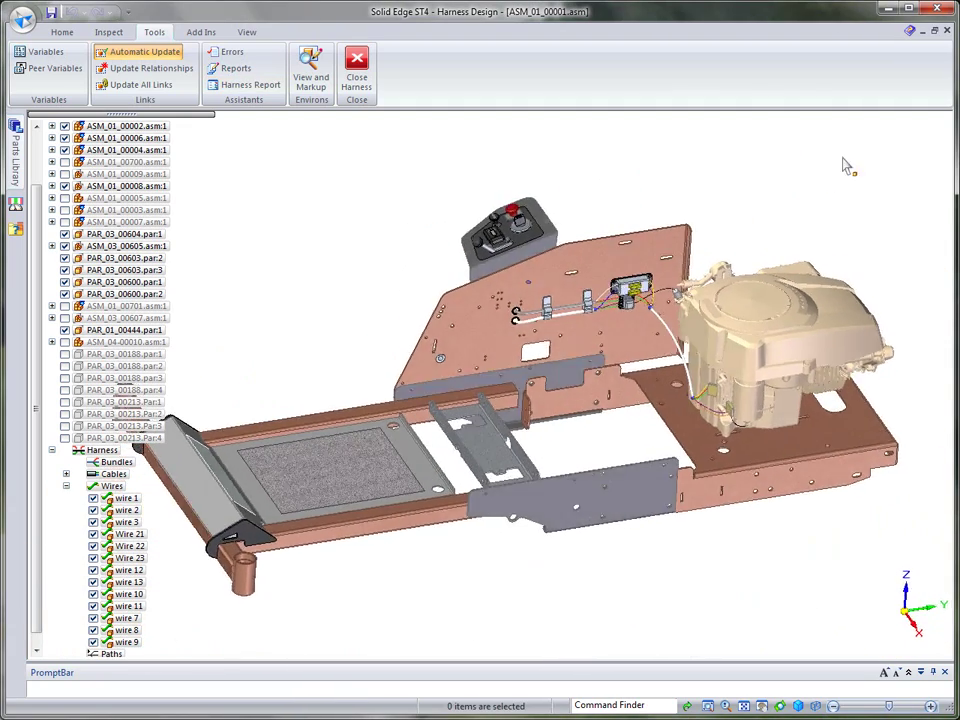
{"action": "left_click", "coordinate": [61, 33]}
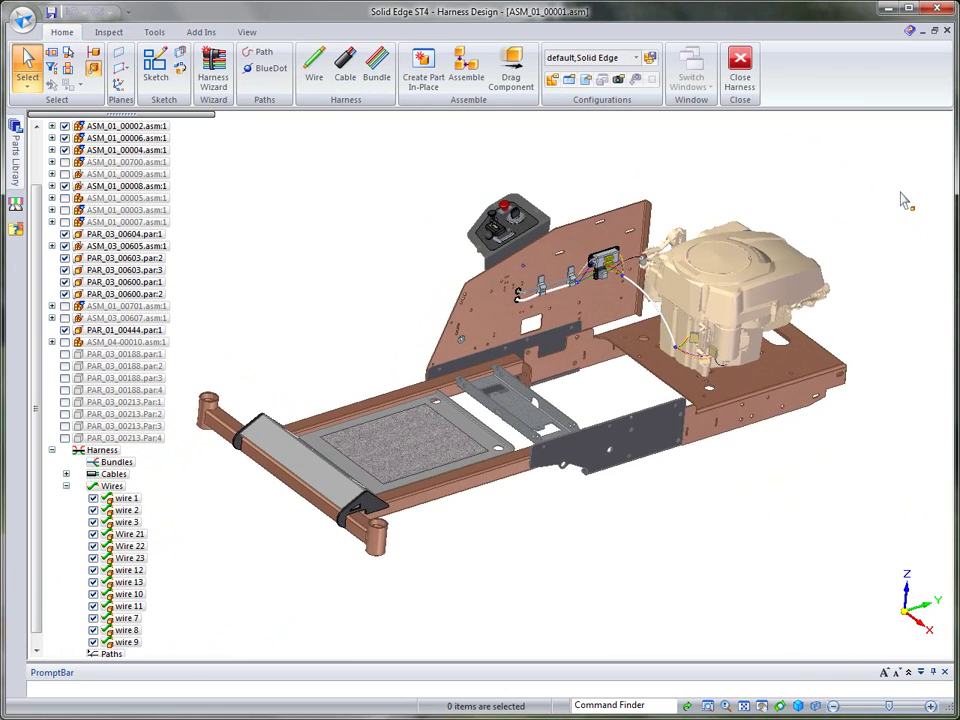
{"action": "left_click", "coordinate": [740, 70]}
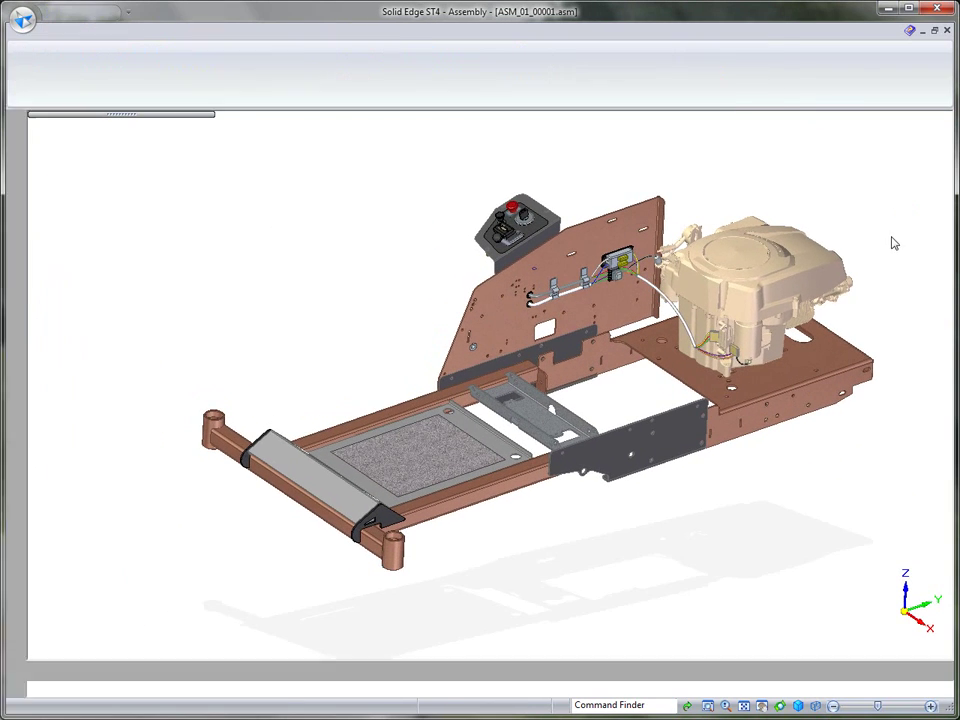